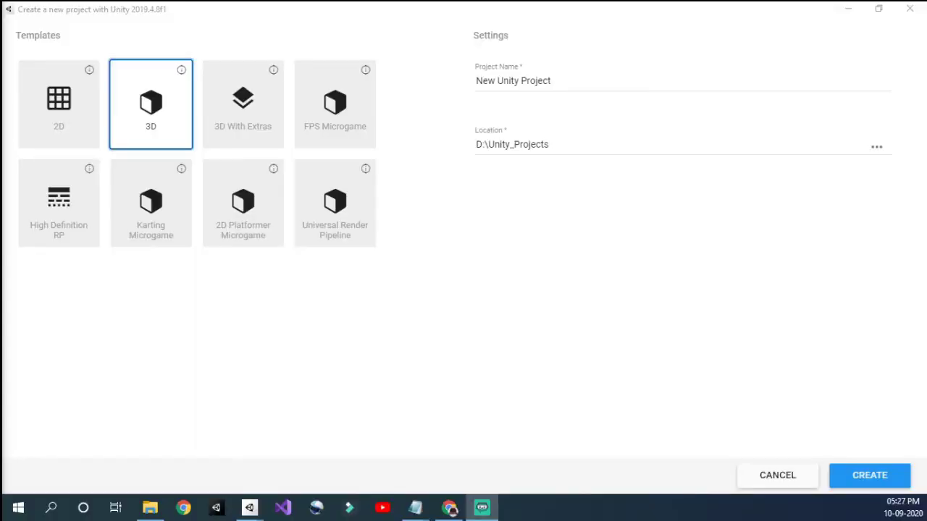
Step: Create a new 3D project named 3D Character in D:\Unity_Projects
{"action": "left_click", "coordinate": [577, 85]}
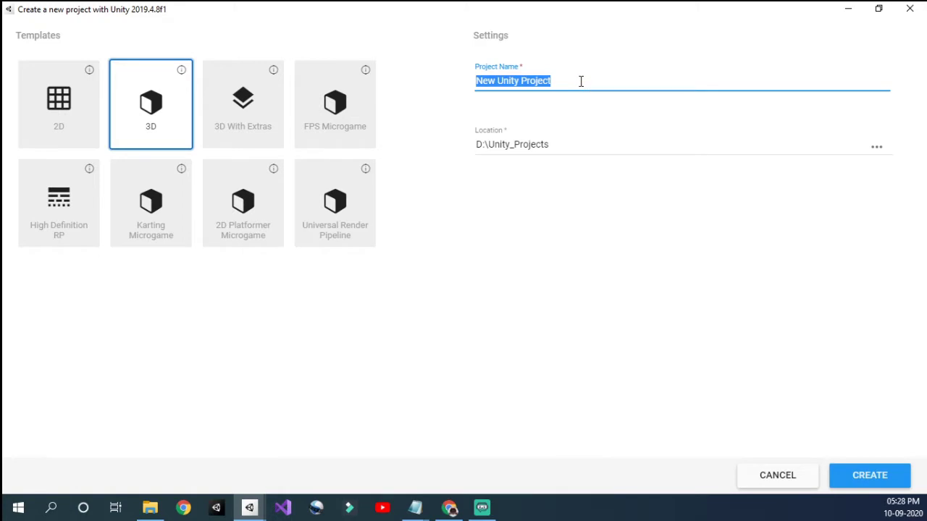
{"action": "key", "text": "BackSpace"}
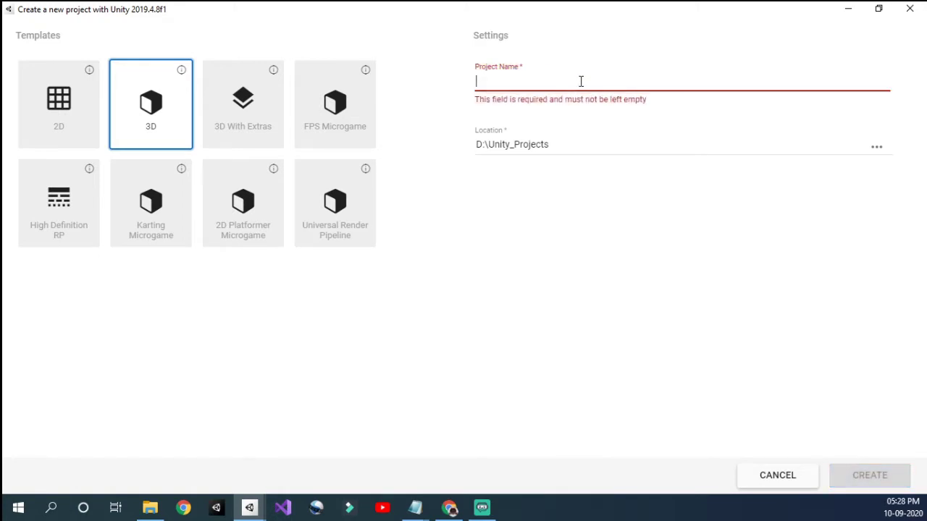
{"action": "type", "text": "3D Character"}
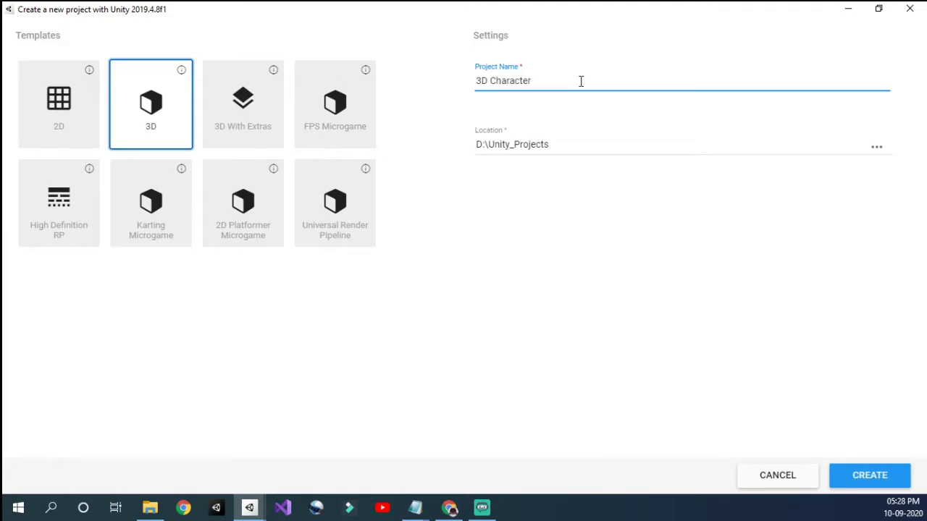
{"action": "left_click", "coordinate": [576, 143]}
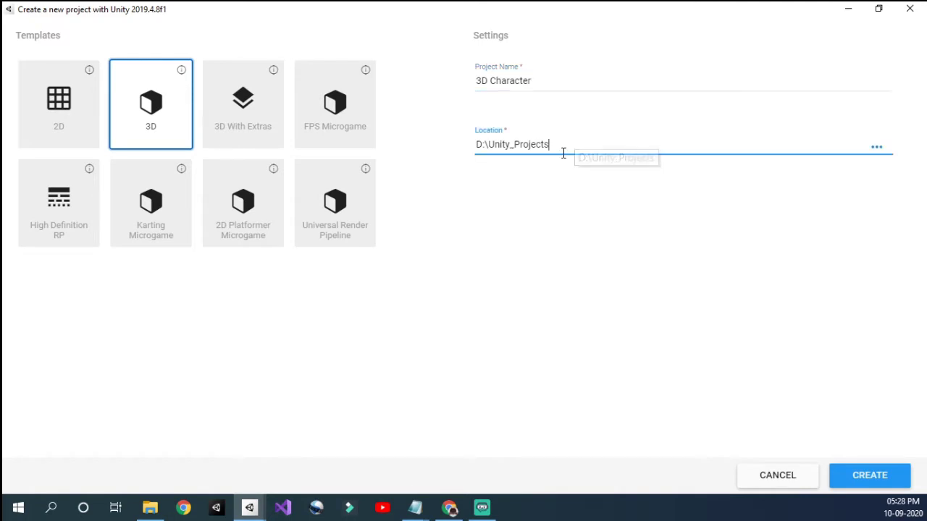
{"action": "left_click", "coordinate": [511, 246]}
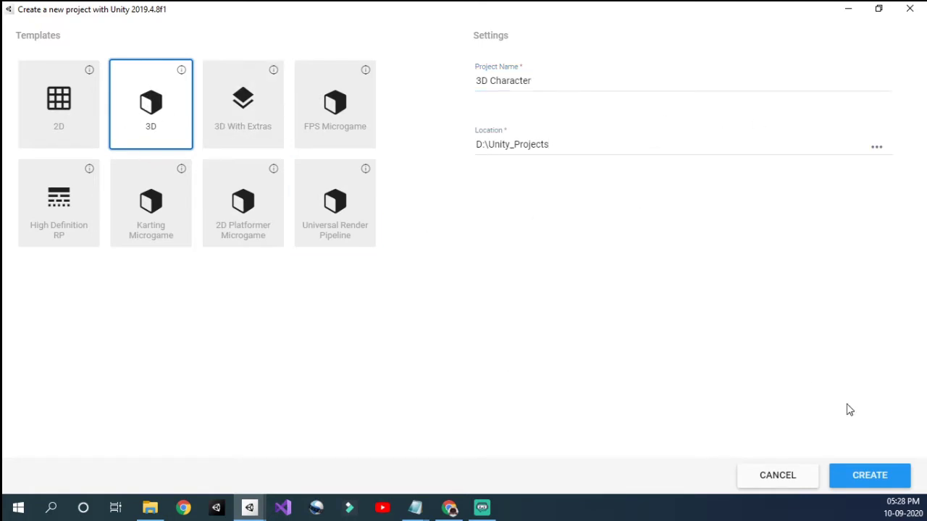
{"action": "left_click", "coordinate": [865, 479]}
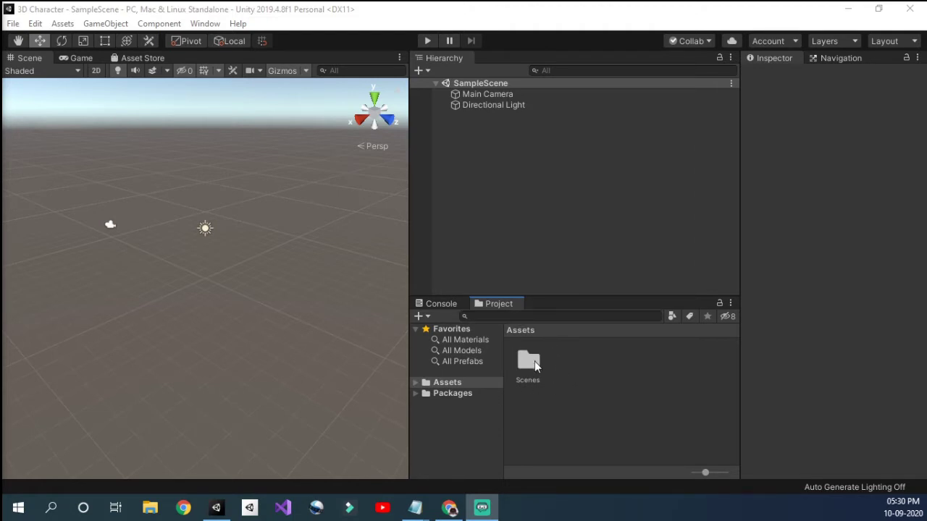
Step: Create a folder named Characters and Animation in the project's Assets
{"action": "right_click", "coordinate": [575, 367]}
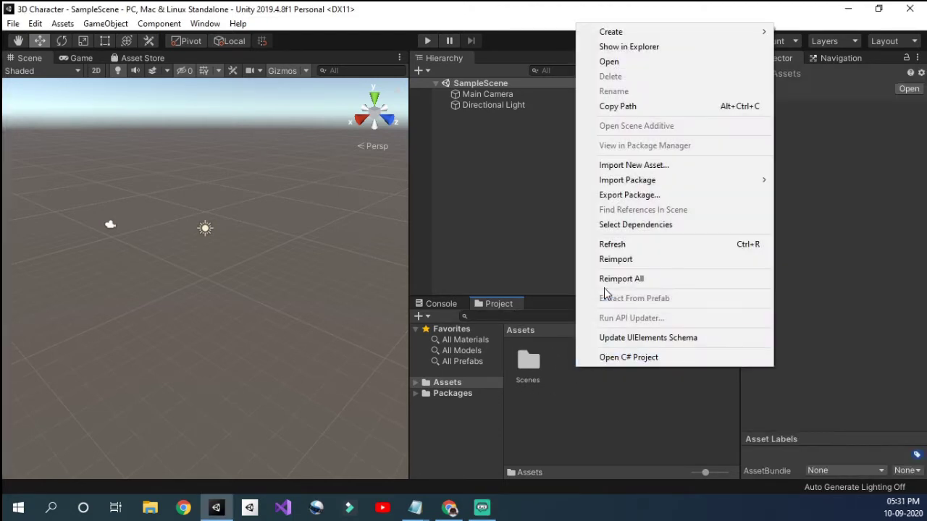
{"action": "mouse_move", "coordinate": [659, 31]}
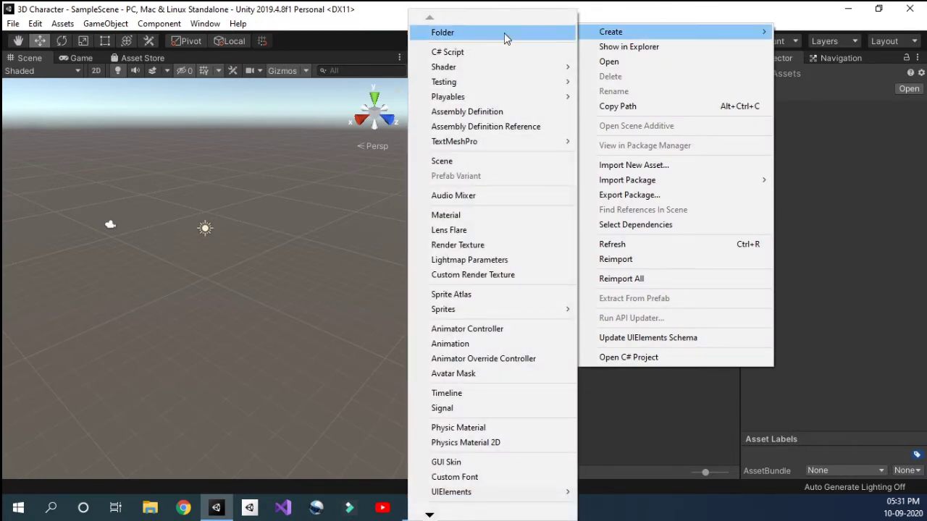
{"action": "left_click", "coordinate": [442, 32]}
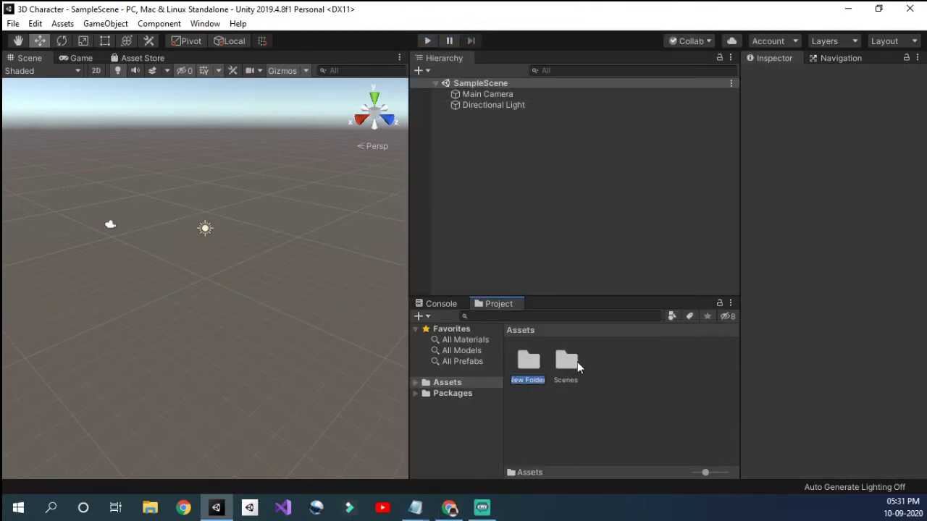
{"action": "type", "text": "Charact"}
{"action": "type", "text": "ers"}
{"action": "type", "text": " and"}
{"action": "type", "text": " Animation"}
{"action": "key", "text": "Return"}
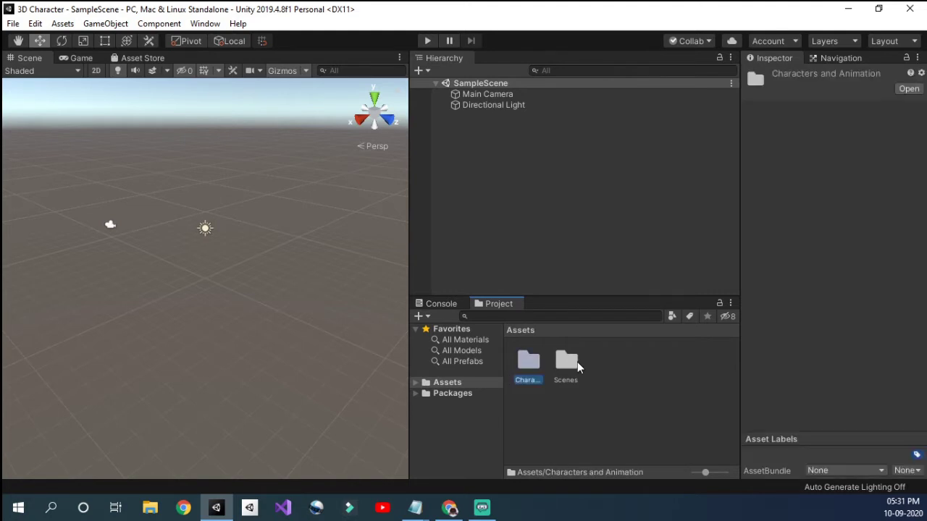
Step: Import all akai_e_espiritu model and animation files from D:\3D_Characters_And_Animations into the Characters and Animation folder
{"action": "double_click", "coordinate": [531, 367]}
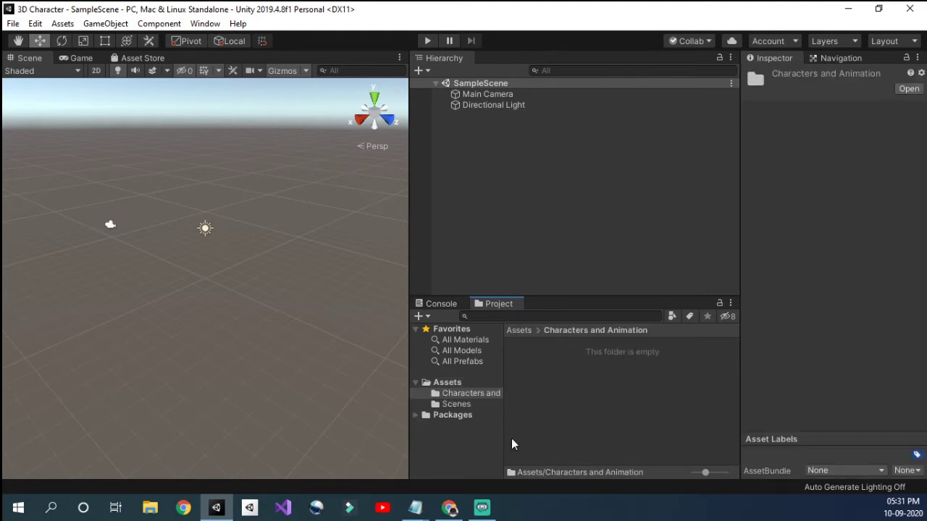
{"action": "right_click", "coordinate": [564, 357]}
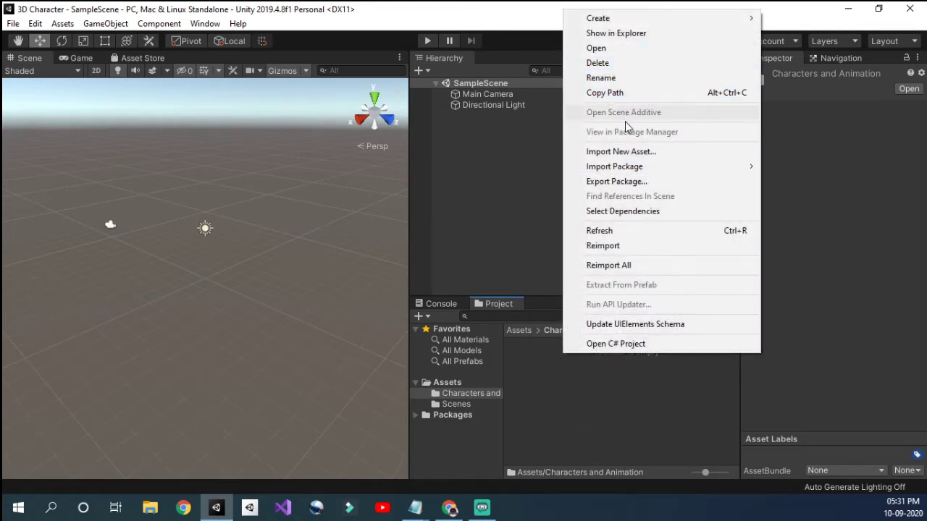
{"action": "left_click", "coordinate": [621, 152]}
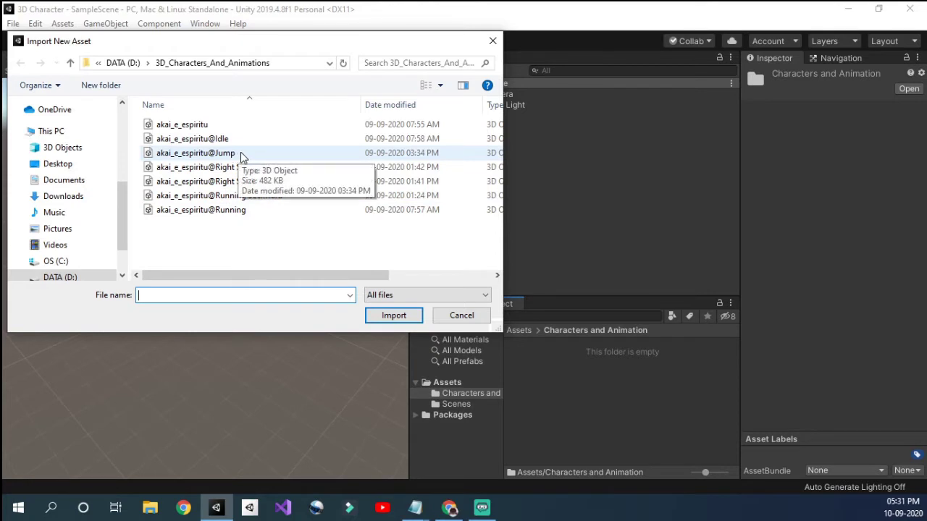
{"action": "left_click_drag", "start_coordinate": [295, 227], "coordinate": [164, 124]}
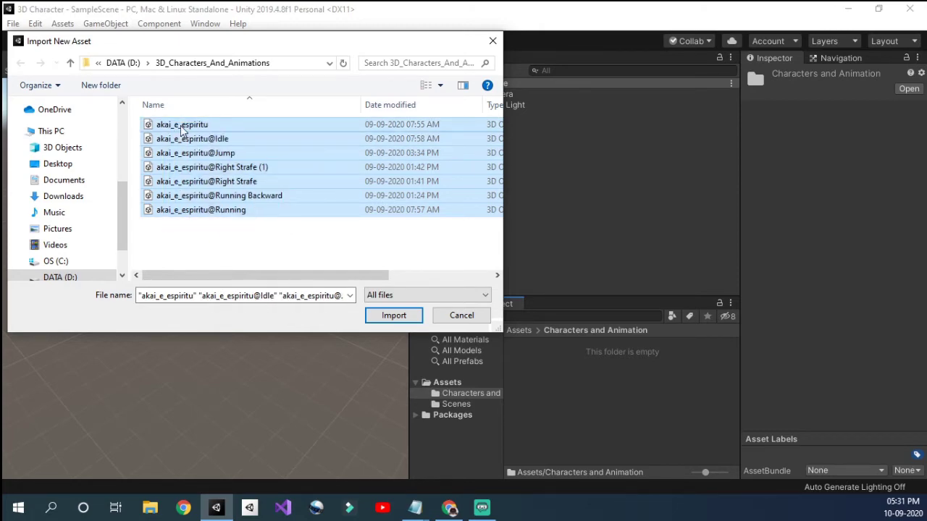
{"action": "left_click", "coordinate": [393, 315]}
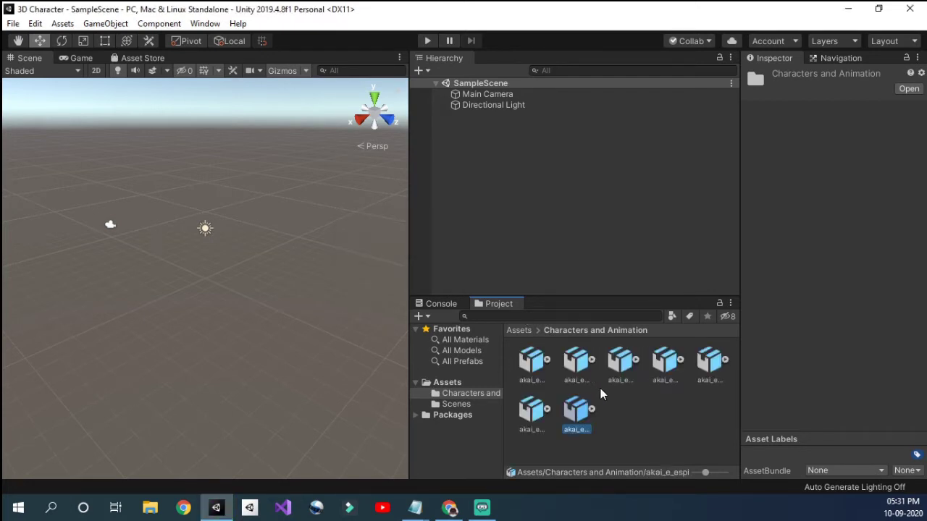
Step: Expand the contents of the base akai_e_espiritu model asset and widen the Scene view
{"action": "left_click", "coordinate": [548, 360]}
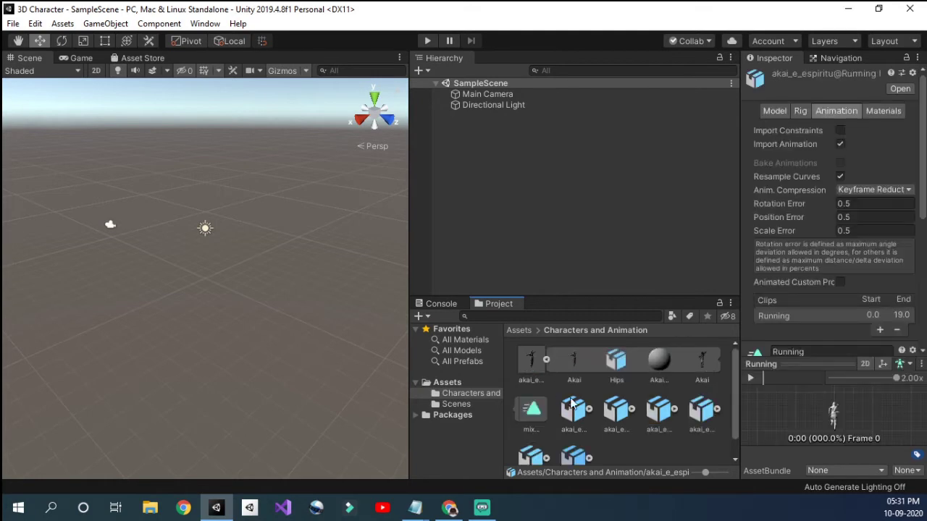
{"action": "scroll", "coordinate": [577, 382], "scroll_direction": "down", "scroll_amount": 1}
{"action": "scroll", "coordinate": [577, 382], "scroll_direction": "up", "scroll_amount": 1}
{"action": "left_click_drag", "start_coordinate": [209, 335], "coordinate": [261, 309], "text": "alt"}
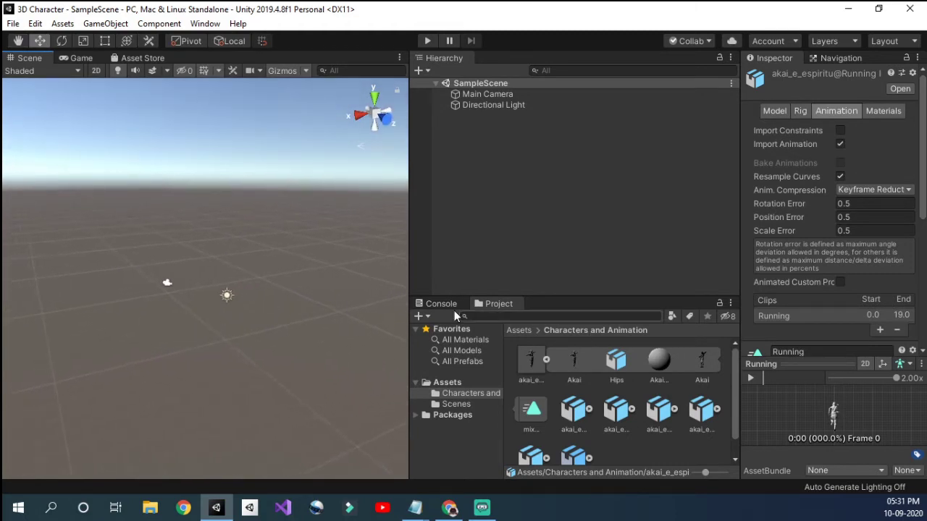
{"action": "left_click_drag", "start_coordinate": [408, 271], "coordinate": [436, 283]}
{"action": "left_click_drag", "start_coordinate": [318, 296], "coordinate": [282, 264], "text": "alt"}
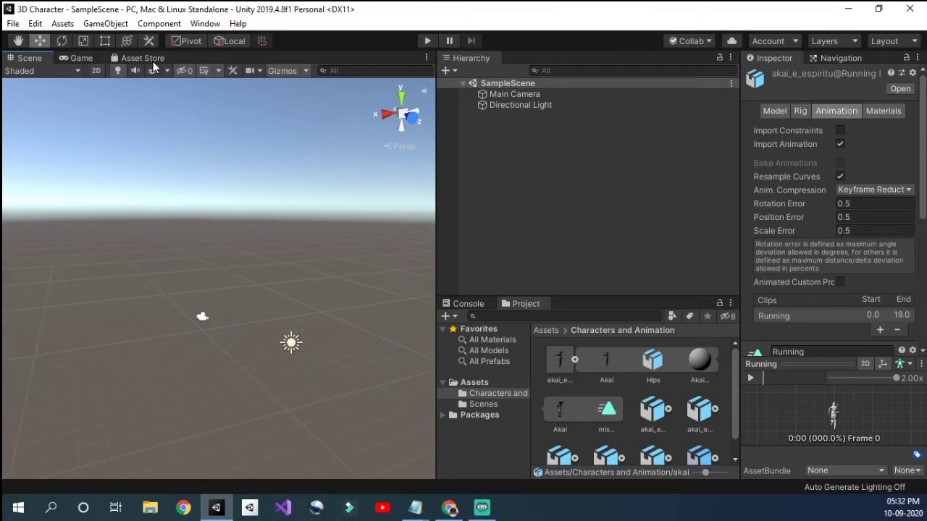
Step: Add a cube to the scene and reset its Transform to the origin
{"action": "left_click", "coordinate": [97, 24]}
{"action": "mouse_move", "coordinate": [251, 73]}
{"action": "left_click", "coordinate": [289, 70]}
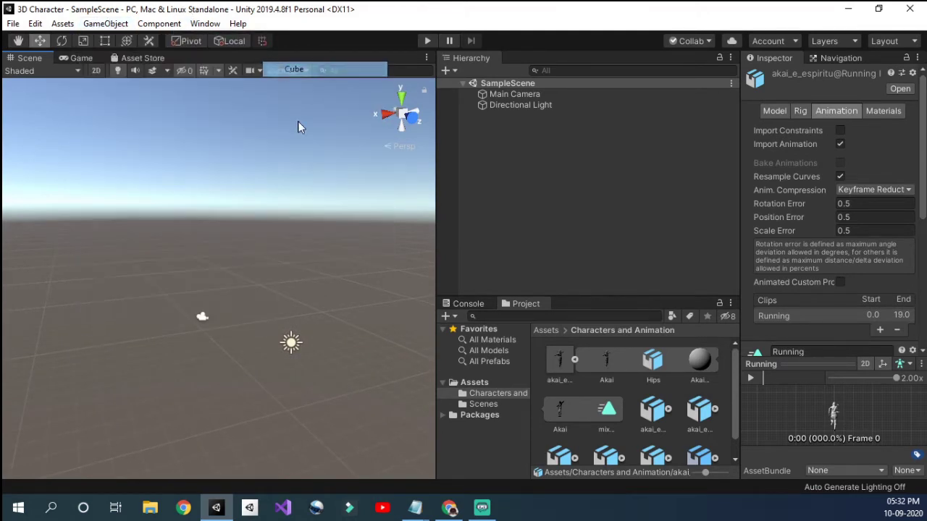
{"action": "left_click_drag", "start_coordinate": [310, 267], "coordinate": [278, 272], "text": "alt"}
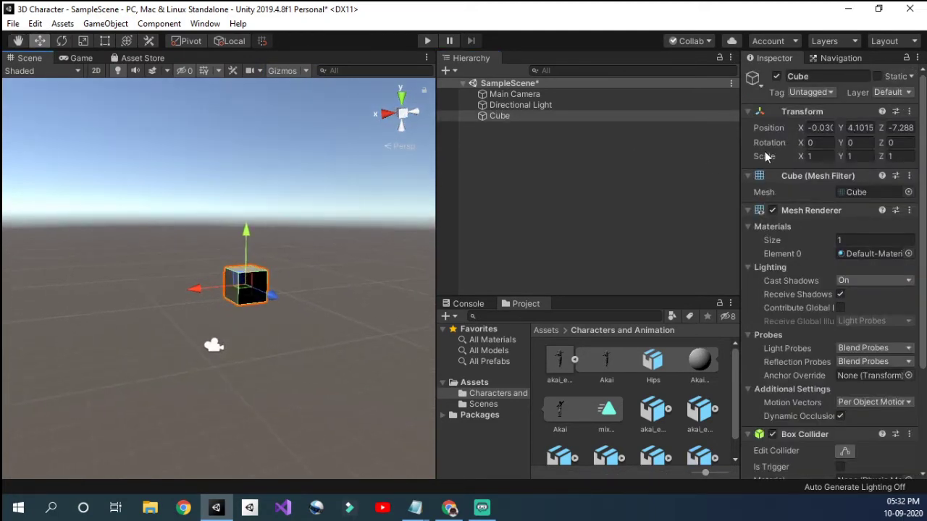
{"action": "right_click", "coordinate": [782, 111]}
{"action": "left_click", "coordinate": [793, 124]}
Step: Set the cube's scale to 50 on X and 50 on Z to form a ground platform
{"action": "left_click_drag", "start_coordinate": [322, 252], "coordinate": [342, 327], "text": "alt"}
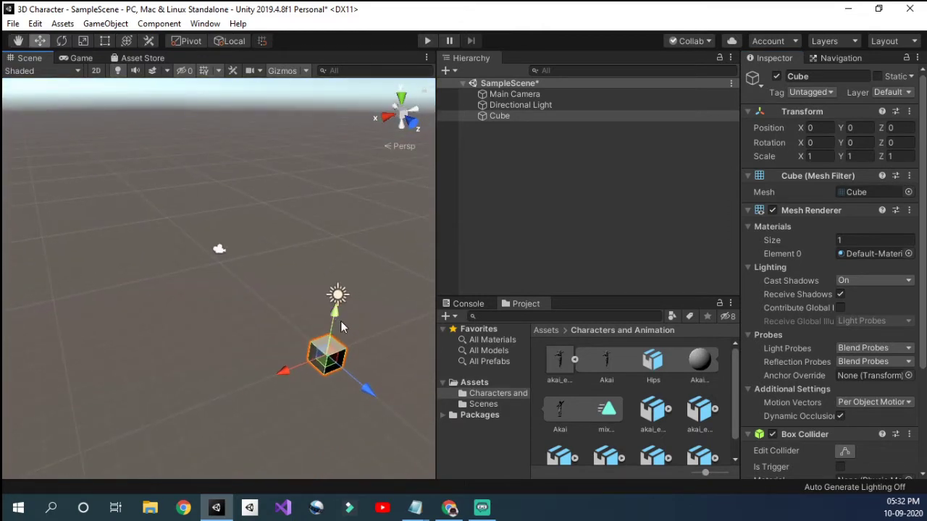
{"action": "left_click", "coordinate": [822, 157]}
{"action": "type", "text": "10"}
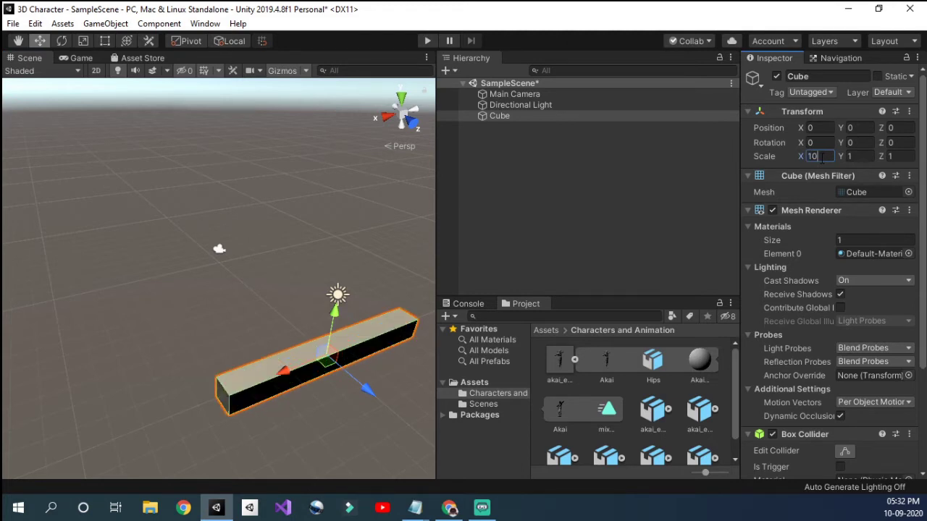
{"action": "key", "text": "BackSpace"}
{"action": "key", "text": "BackSpace"}
{"action": "type", "text": "50"}
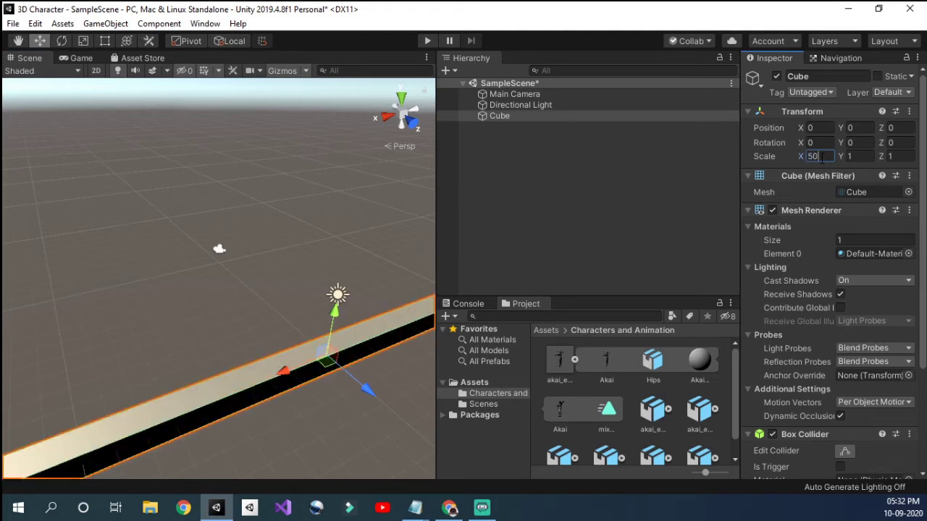
{"action": "left_click", "coordinate": [903, 155]}
{"action": "type", "text": "50"}
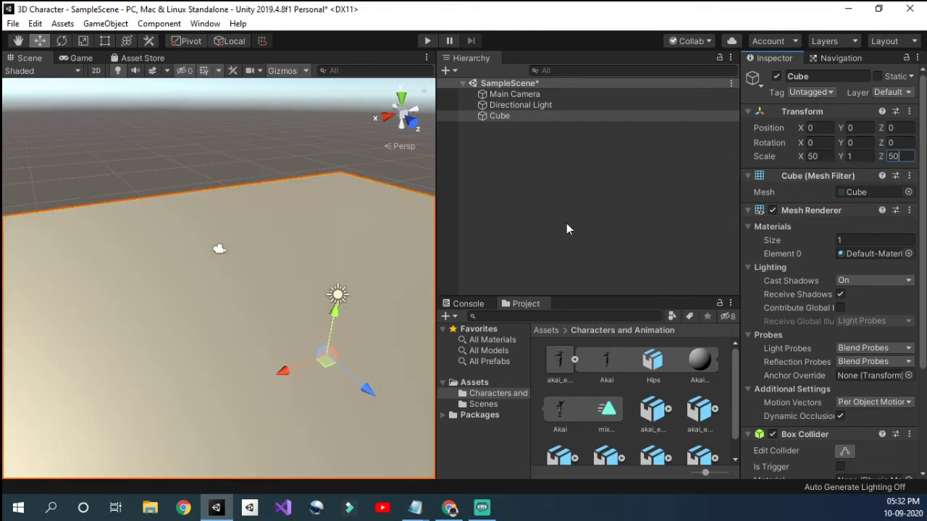
Step: Place the akai_e_espiritu model on top of the cube platform and frame it in the Scene view
{"action": "left_click_drag", "start_coordinate": [336, 268], "coordinate": [338, 244], "text": "alt"}
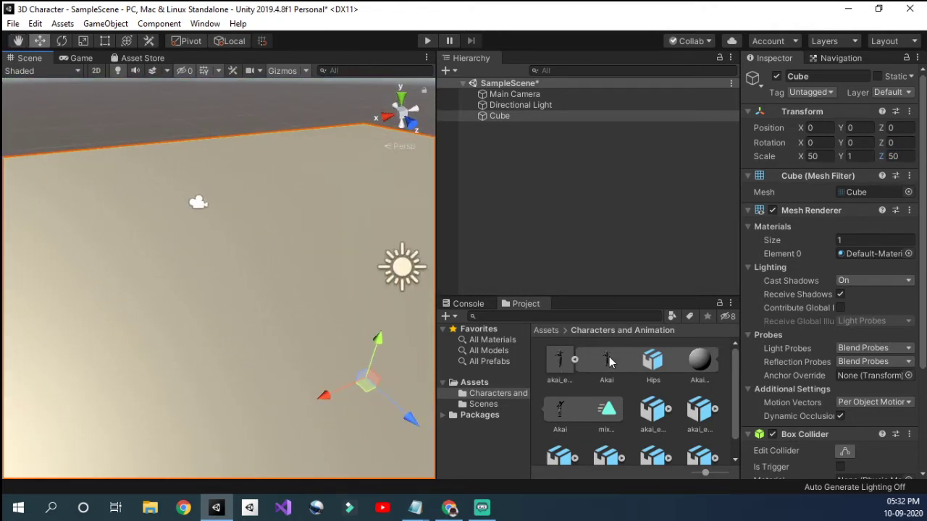
{"action": "left_click_drag", "start_coordinate": [561, 359], "coordinate": [274, 341]}
{"action": "key", "text": "f"}
Step: Extract the akai_e_espiritu model's embedded textures into a new folder named New folder inside Characters and Animation
{"action": "left_click", "coordinate": [558, 354]}
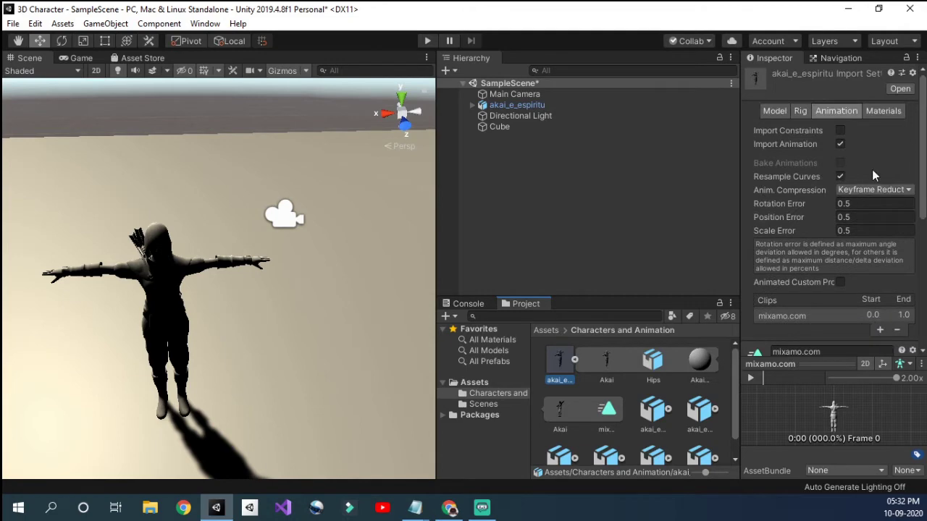
{"action": "scroll", "coordinate": [852, 188], "scroll_direction": "down", "scroll_amount": 3}
{"action": "scroll", "coordinate": [853, 189], "scroll_direction": "up", "scroll_amount": 3}
{"action": "left_click", "coordinate": [879, 115]}
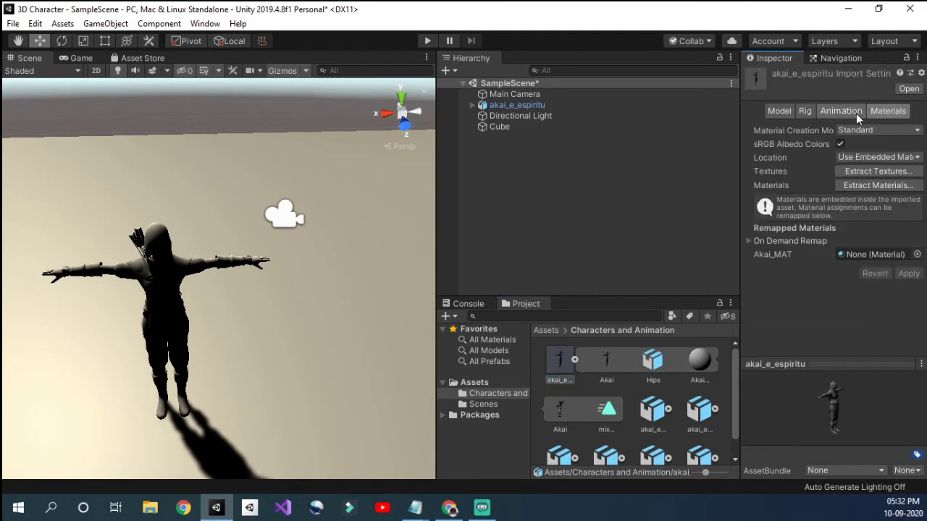
{"action": "left_click", "coordinate": [866, 171]}
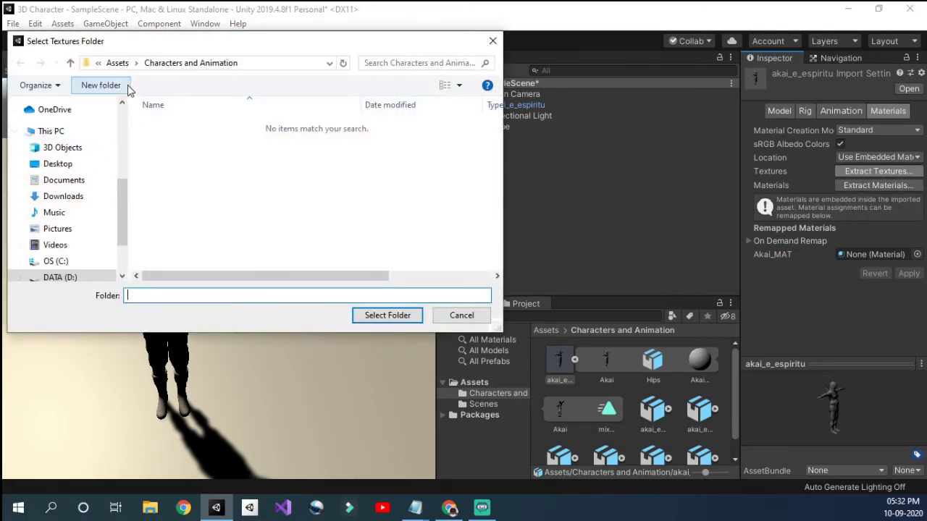
{"action": "left_click", "coordinate": [101, 85]}
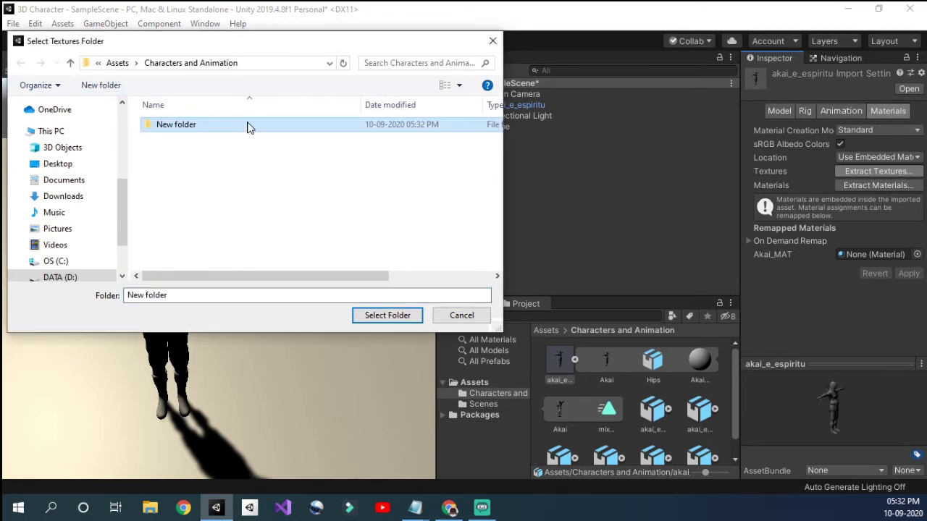
{"action": "left_click", "coordinate": [386, 316]}
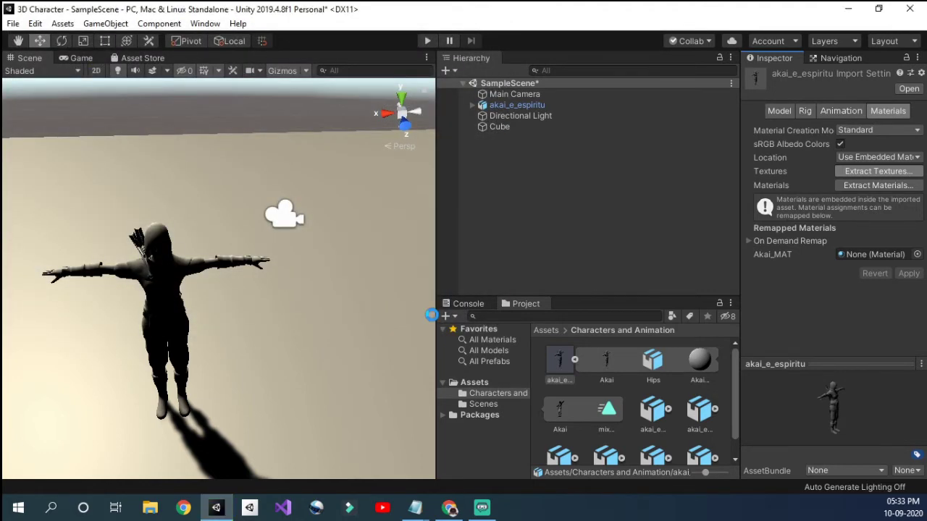
Step: Examine the character in the scene from the front, side and back with its extracted textures applied
{"action": "key", "text": "w"}
{"action": "mouse_move", "coordinate": [316, 311]}
{"action": "right_mouse_down"}
{"action": "mouse_move", "coordinate": [290, 265]}
{"action": "mouse_move", "coordinate": [329, 320]}
{"action": "right_mouse_up"}
{"action": "key", "text": "s"}
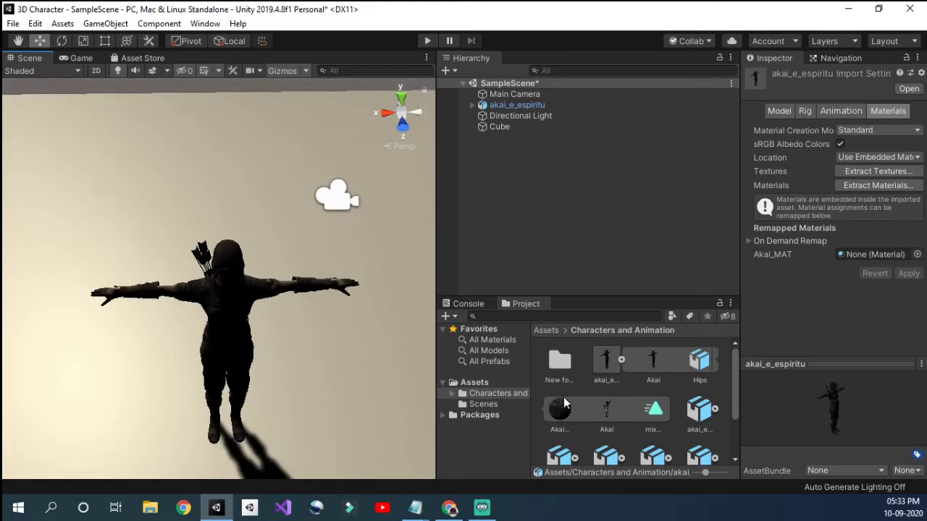
{"action": "left_click", "coordinate": [559, 360]}
{"action": "right_click_drag", "start_coordinate": [271, 370], "coordinate": [265, 328]}
{"action": "key", "text": "s"}
{"action": "right_click_drag", "start_coordinate": [262, 349], "coordinate": [422, 362]}
{"action": "key", "text": "w"}
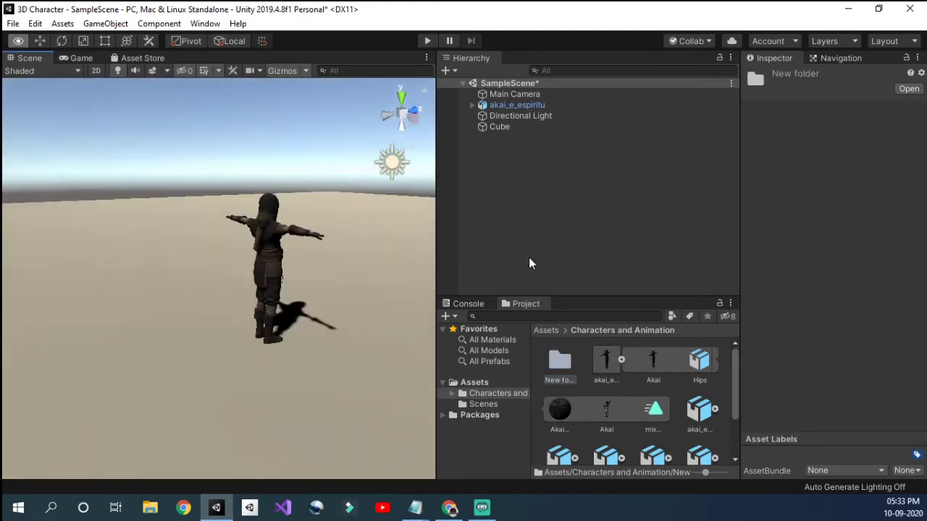
{"action": "right_click_drag", "start_coordinate": [250, 310], "coordinate": [175, 353]}
{"action": "key", "text": "w"}
{"action": "key", "text": "d"}
{"action": "key", "text": "d"}
{"action": "key", "text": "a"}
{"action": "key", "text": "w"}
{"action": "key", "text": "s"}
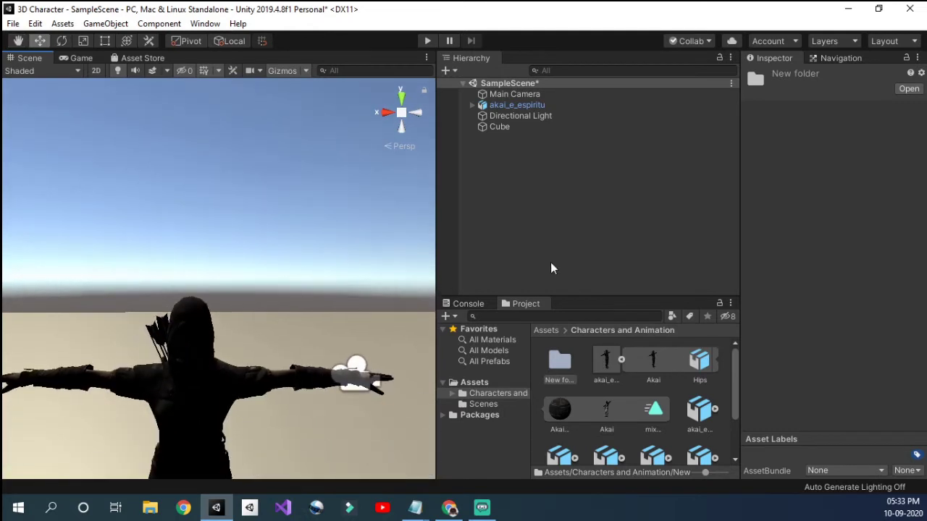
Step: Check the Main Camera's view of the character by selecting the camera, running the scene in play mode and stopping it
{"action": "left_click", "coordinate": [511, 105]}
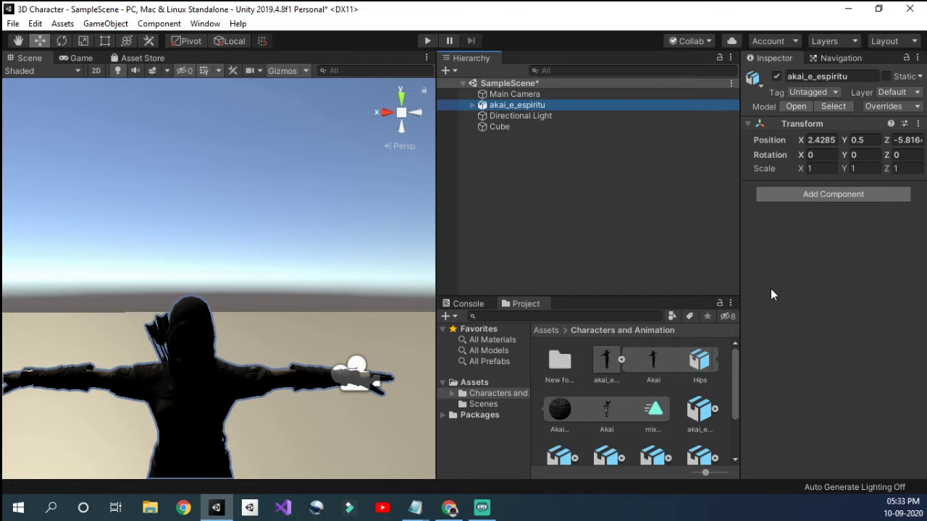
{"action": "left_click", "coordinate": [789, 190]}
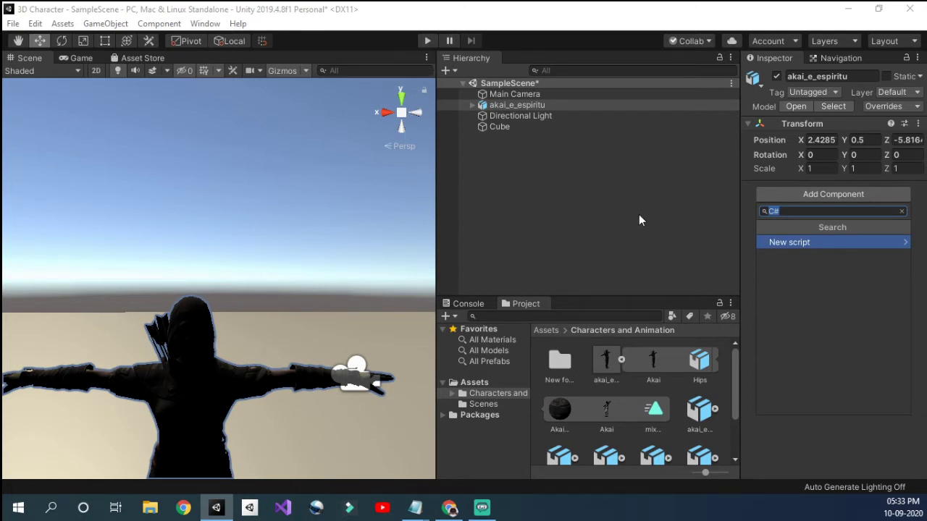
{"action": "left_click", "coordinate": [281, 245]}
{"action": "right_click_drag", "start_coordinate": [295, 261], "coordinate": [282, 373]}
{"action": "key", "text": "s"}
{"action": "right_click_drag", "start_coordinate": [376, 221], "coordinate": [399, 216]}
{"action": "key", "text": "s"}
{"action": "left_click", "coordinate": [303, 227]}
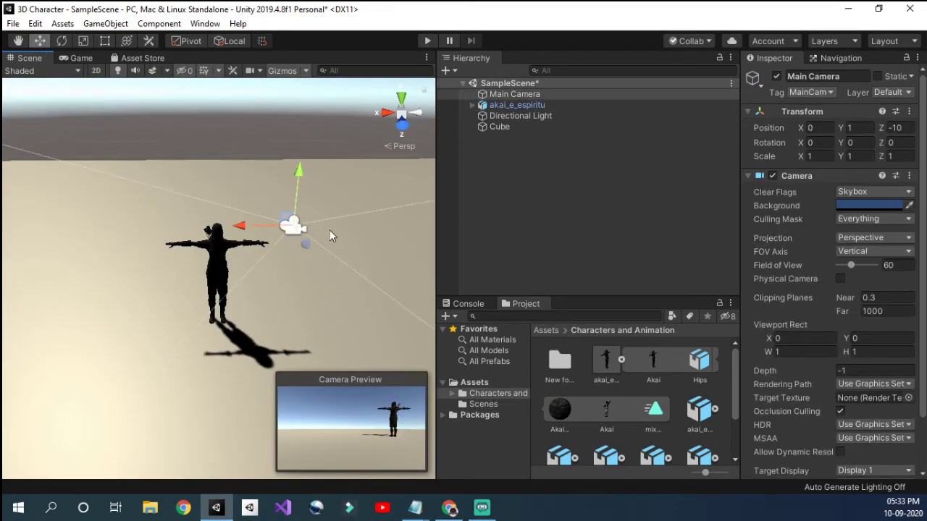
{"action": "left_click", "coordinate": [426, 40]}
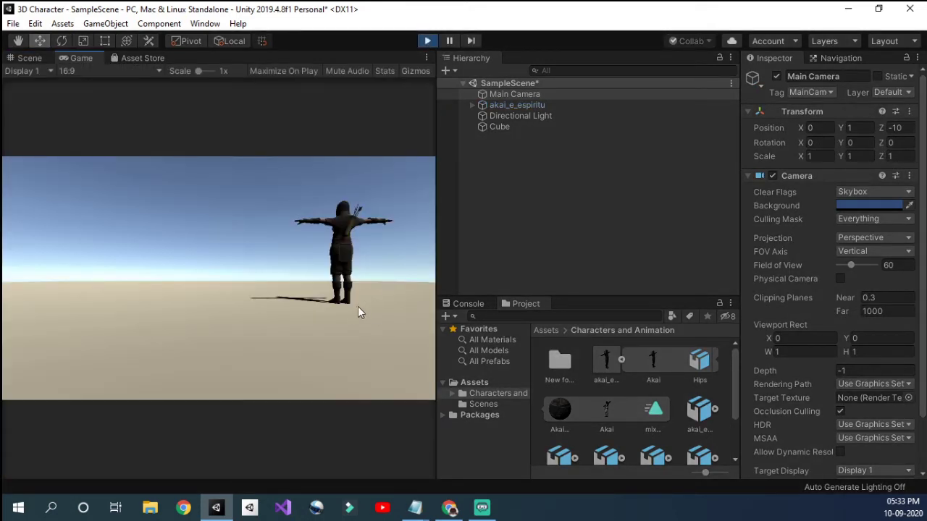
{"action": "left_click", "coordinate": [427, 42]}
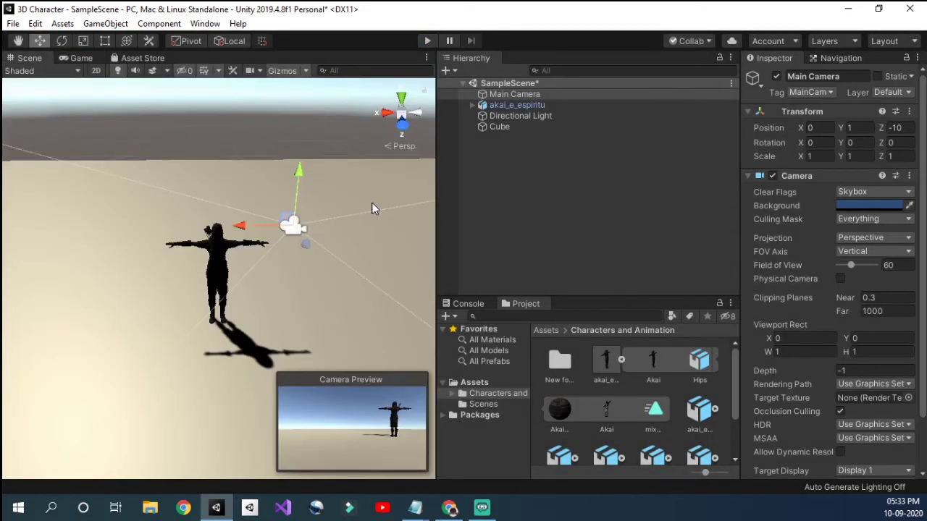
Step: Add a new script component named Movement to the akai_e_espiritu object
{"action": "right_click_drag", "start_coordinate": [371, 202], "coordinate": [324, 207]}
{"action": "left_click", "coordinate": [500, 107]}
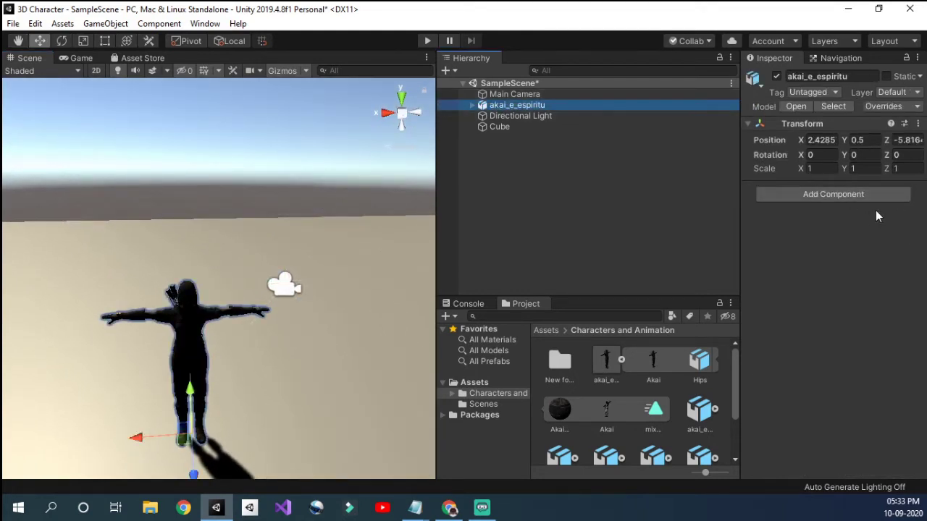
{"action": "left_click", "coordinate": [825, 196]}
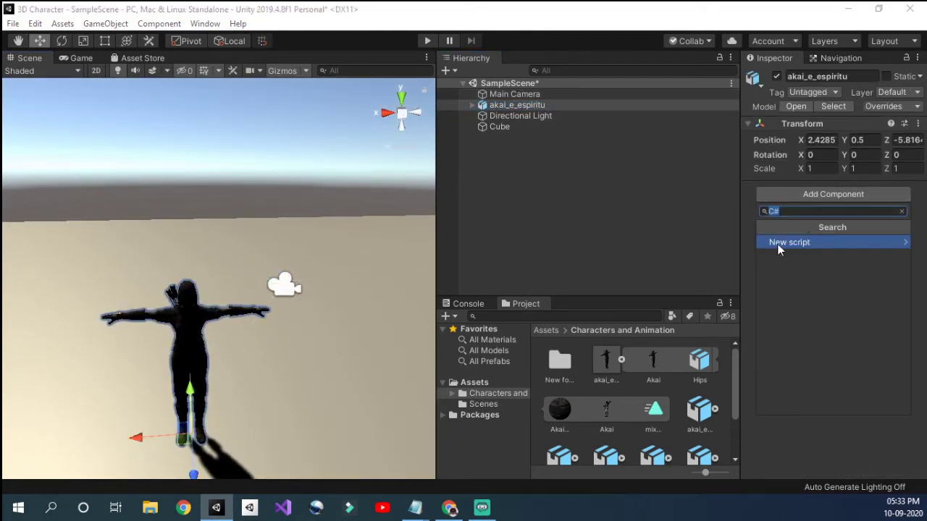
{"action": "left_click", "coordinate": [796, 244]}
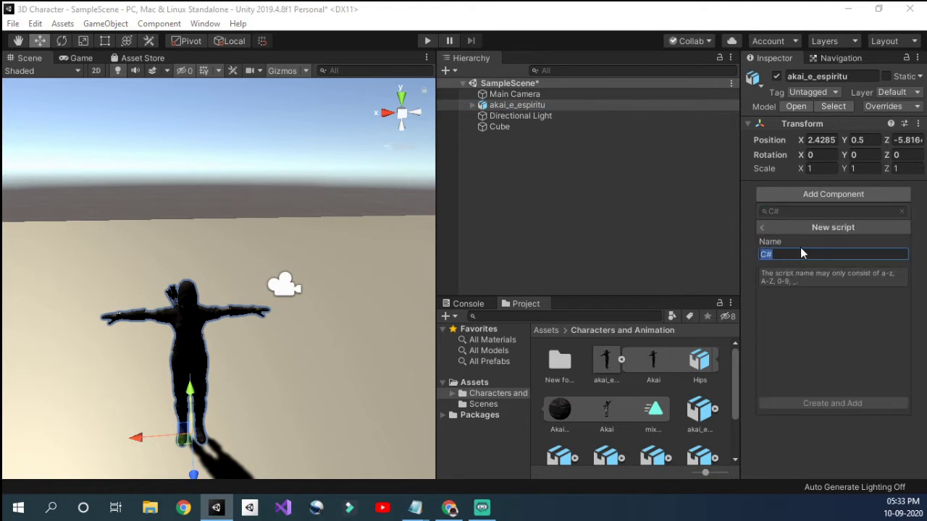
{"action": "type", "text": "Movement"}
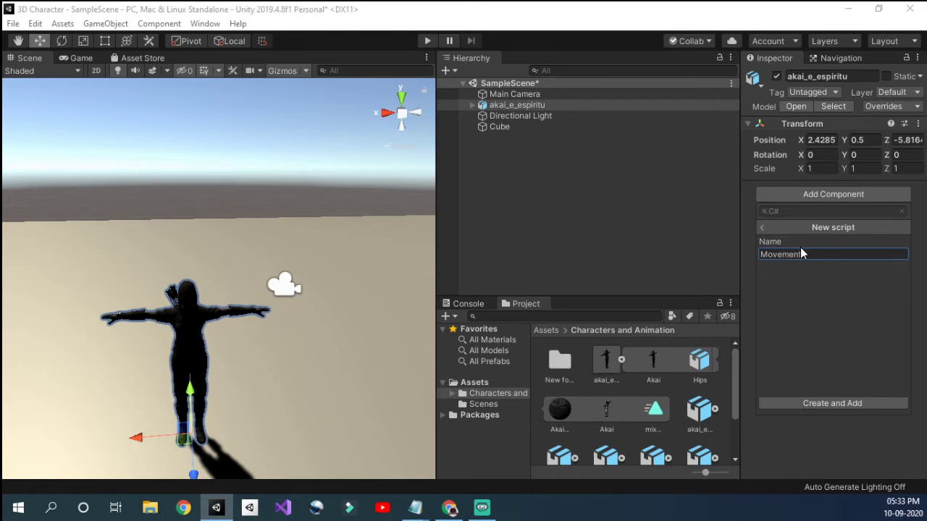
{"action": "key", "text": "Return"}
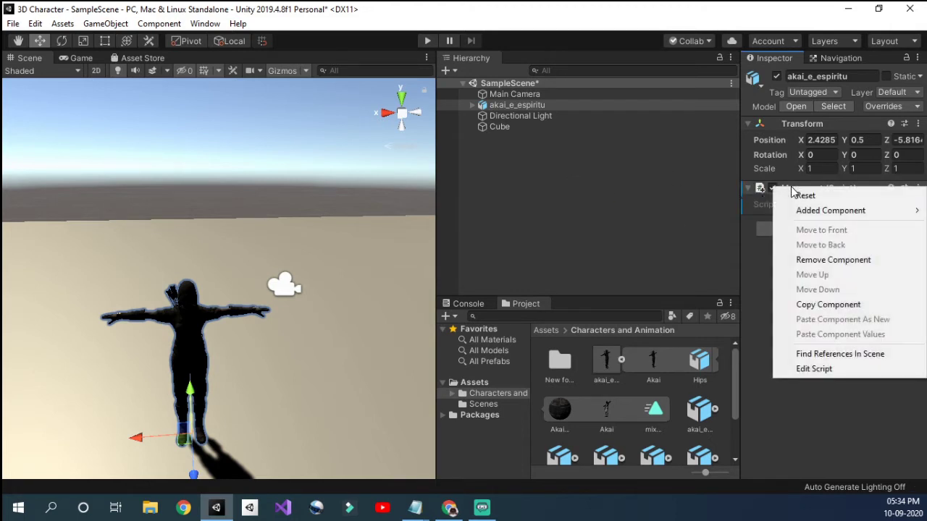
Step: Open the Movement script for editing in Visual Studio and maximize its window
{"action": "right_click", "coordinate": [794, 189]}
{"action": "left_click", "coordinate": [822, 369]}
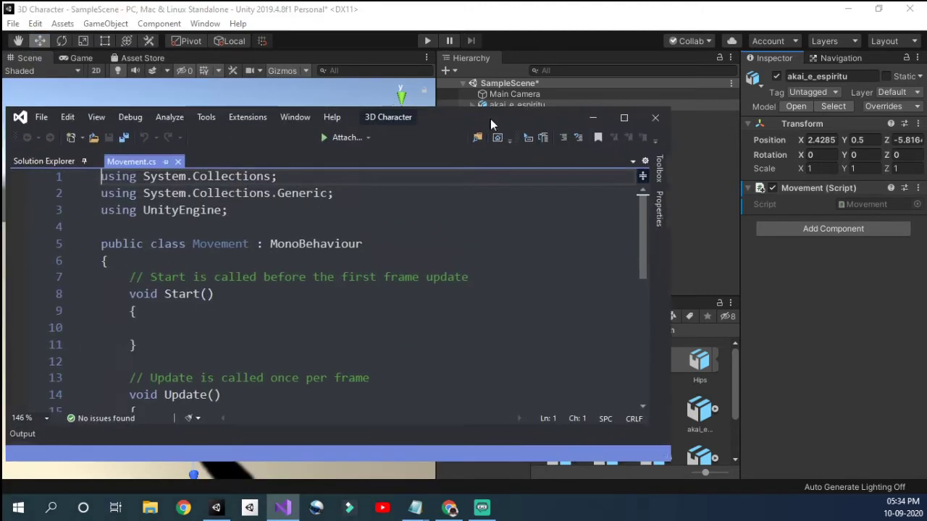
{"action": "left_click_drag", "start_coordinate": [490, 119], "coordinate": [545, 2]}
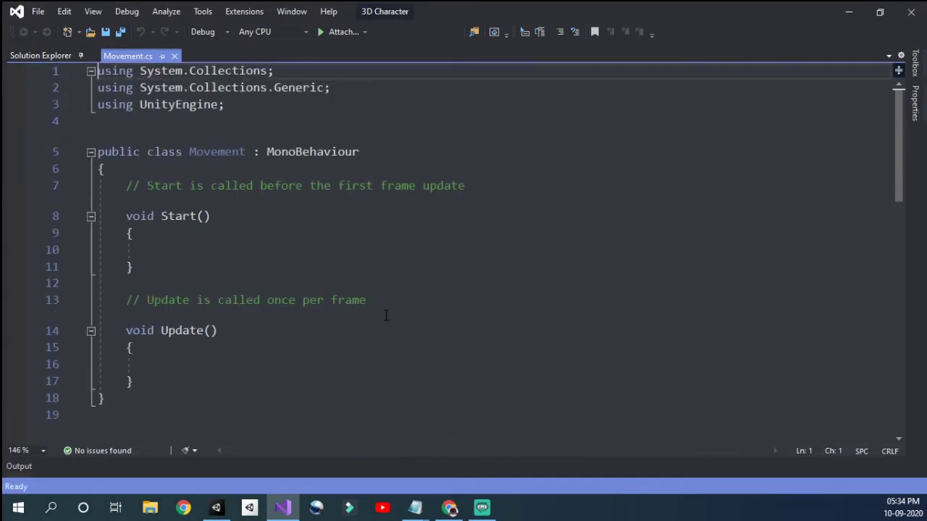
{"action": "scroll", "coordinate": [281, 347], "scroll_direction": "down", "scroll_amount": 3}
{"action": "scroll", "coordinate": [275, 345], "scroll_direction": "up", "scroll_amount": 3}
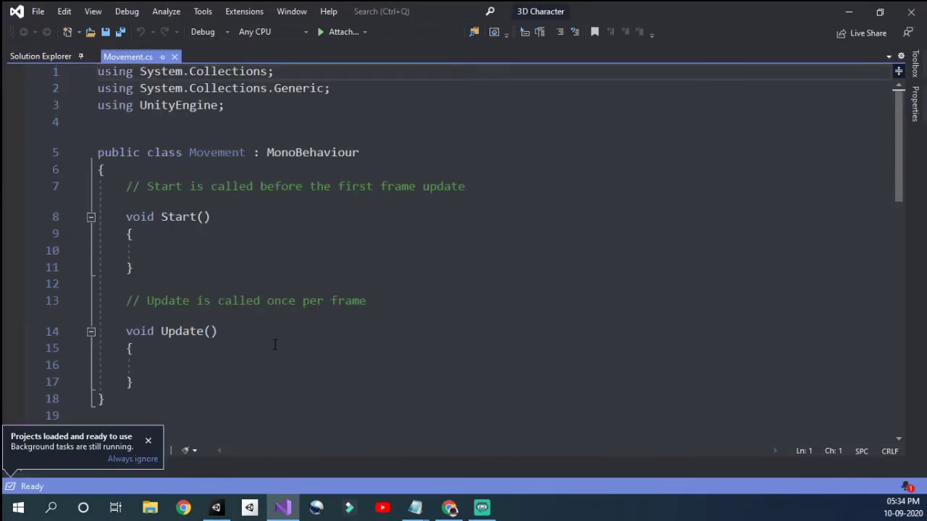
Step: Delete the Start method together with its comment from the Movement class
{"action": "scroll", "coordinate": [275, 345], "scroll_direction": "down", "scroll_amount": 2}
{"action": "left_click", "coordinate": [181, 265]}
{"action": "scroll", "coordinate": [210, 255], "scroll_direction": "up", "scroll_amount": 2}
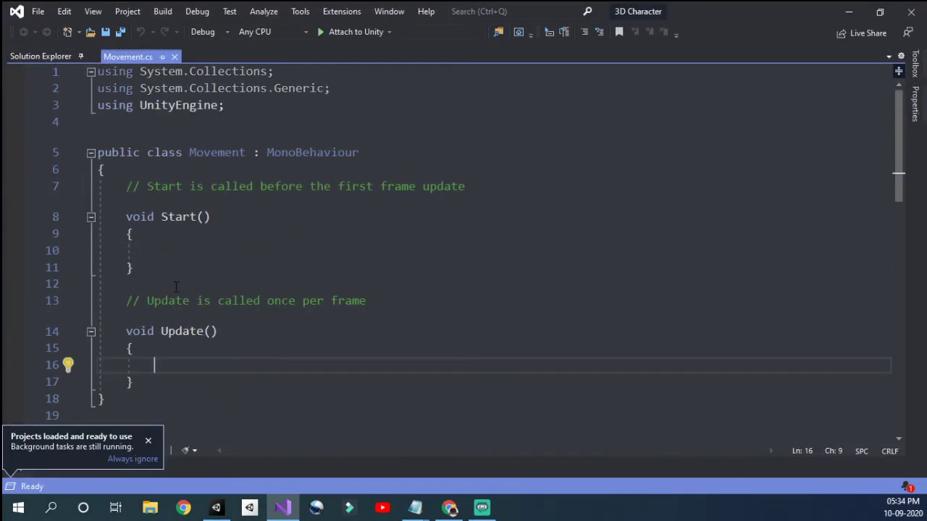
{"action": "left_click_drag", "start_coordinate": [176, 287], "coordinate": [106, 194]}
{"action": "key", "text": "BackSpace"}
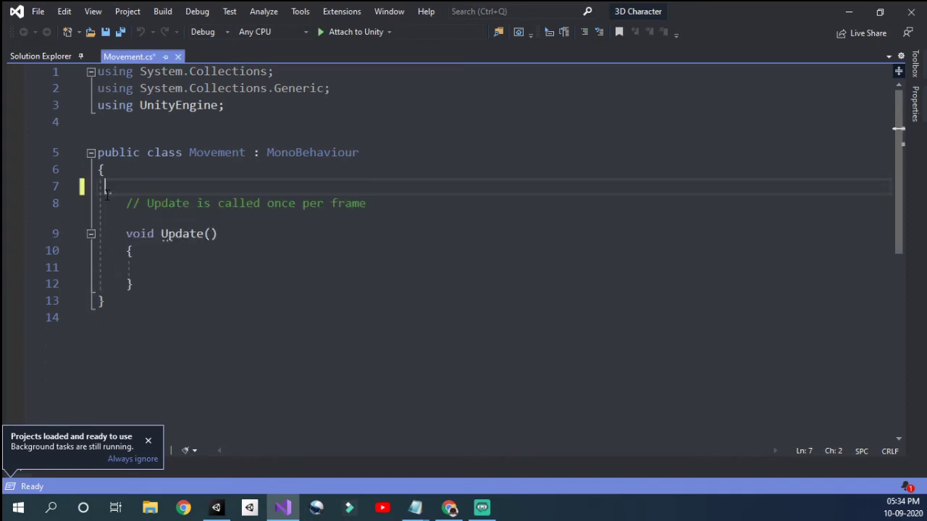
Step: Start an if statement inside the body of the Update method
{"action": "left_click", "coordinate": [168, 265]}
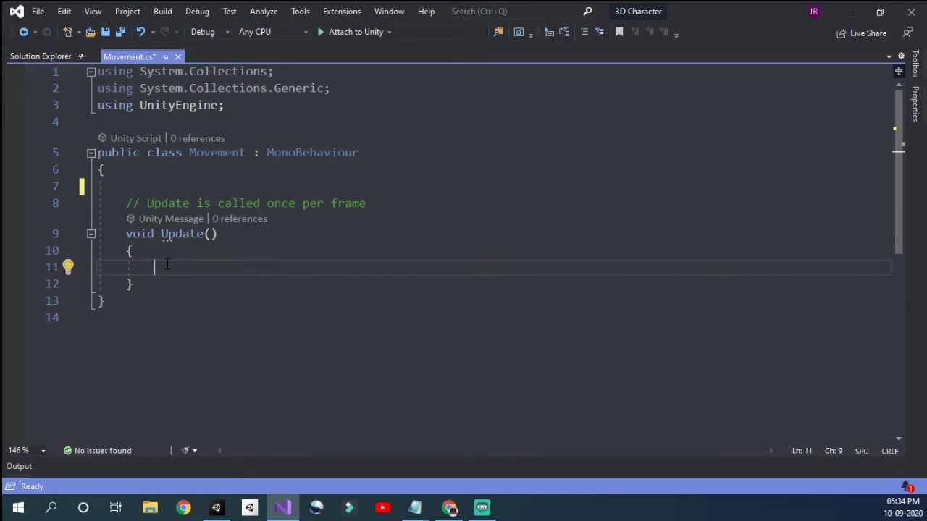
{"action": "type", "text": "if("}
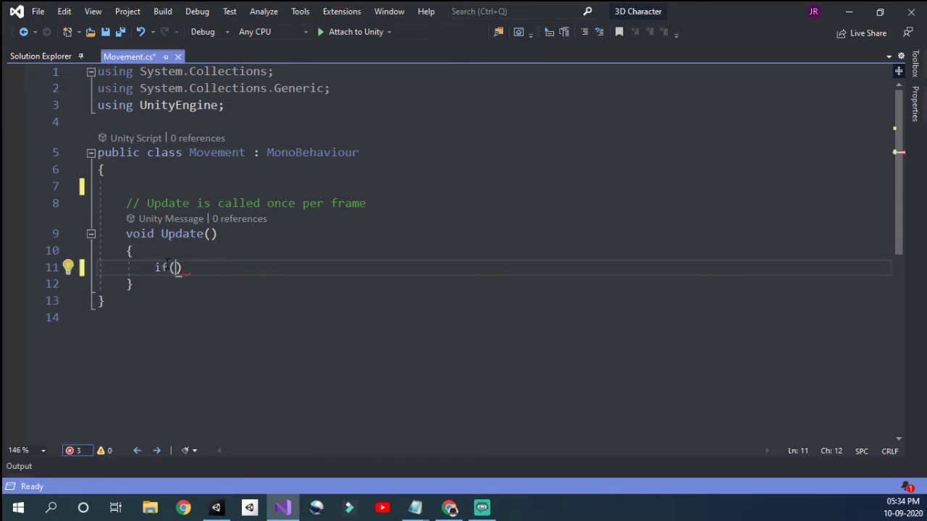
{"action": "type", "text": "IN"}
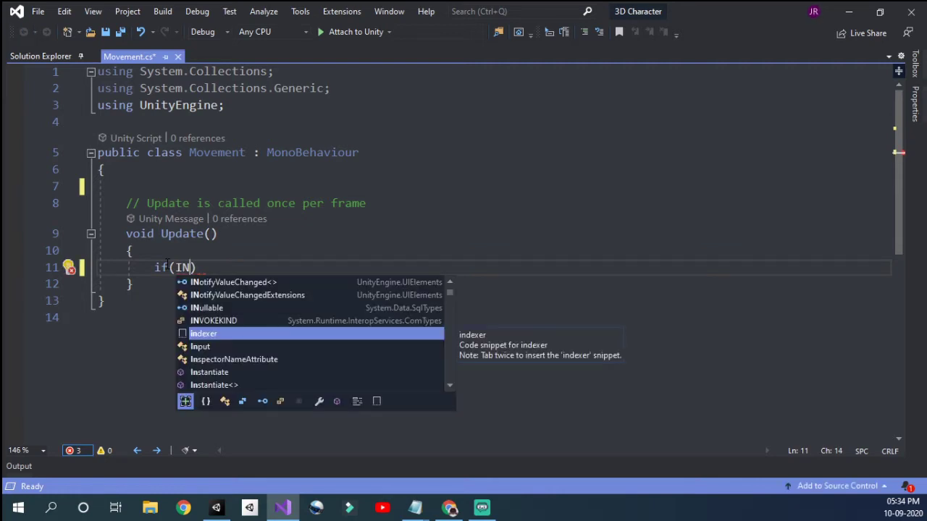
{"action": "key", "text": "Down"}
{"action": "key", "text": "Down"}
{"action": "key", "text": "Tab"}
{"action": "key", "text": "BackSpace"}
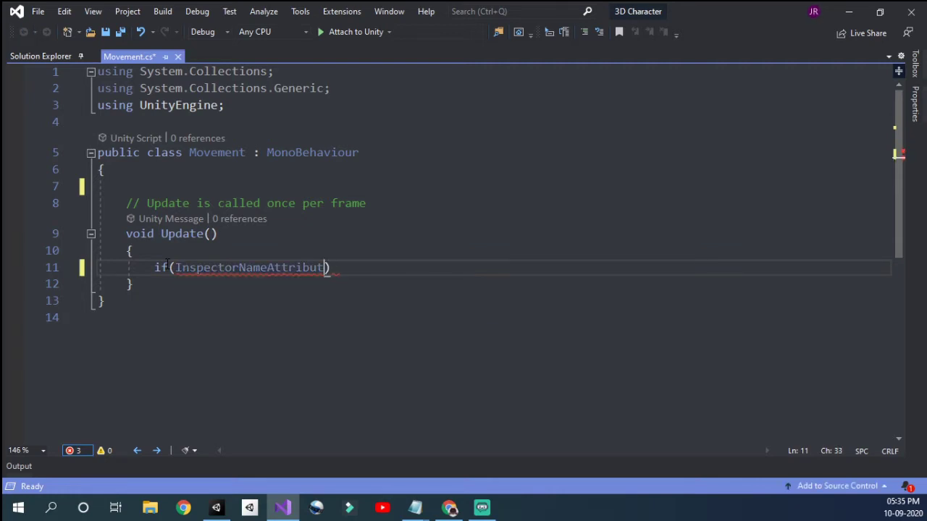
{"action": "key", "text": "BackSpace"}
{"action": "key", "text": "BackSpace"}
{"action": "key", "text": "BackSpace"}
{"action": "key", "text": "BackSpace"}
{"action": "key", "text": "BackSpace"}
{"action": "key", "text": "BackSpace"}
{"action": "key", "text": "BackSpace"}
{"action": "key", "text": "BackSpace"}
{"action": "key", "text": "BackSpace"}
{"action": "key", "text": "BackSpace"}
{"action": "key", "text": "BackSpace"}
{"action": "key", "text": "BackSpace"}
{"action": "key", "text": "BackSpace"}
{"action": "key", "text": "BackSpace"}
{"action": "key", "text": "BackSpace"}
{"action": "key", "text": "BackSpace"}
{"action": "key", "text": "BackSpace"}
{"action": "key", "text": "BackSpace"}
{"action": "key", "text": "BackSpace"}
{"action": "key", "text": "BackSpace"}
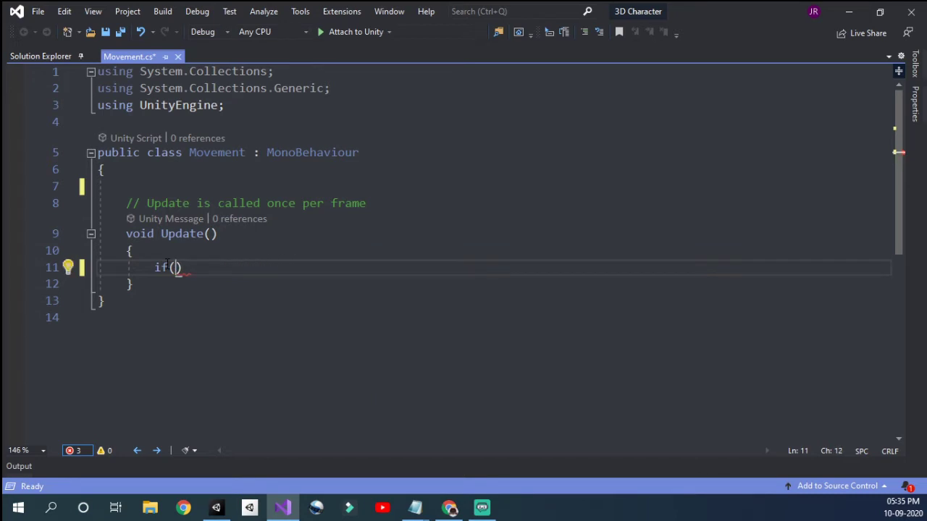
{"action": "type", "text": "n"}
{"action": "key", "text": "BackSpace"}
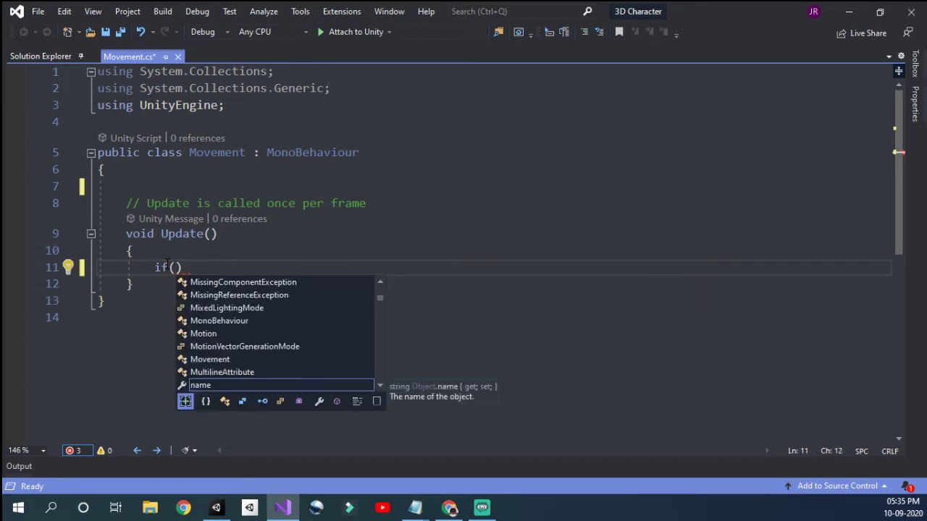
Step: Enter Input.GetKey as the condition of the if statement in Update
{"action": "type", "text": "In"}
{"action": "type", "text": "put."}
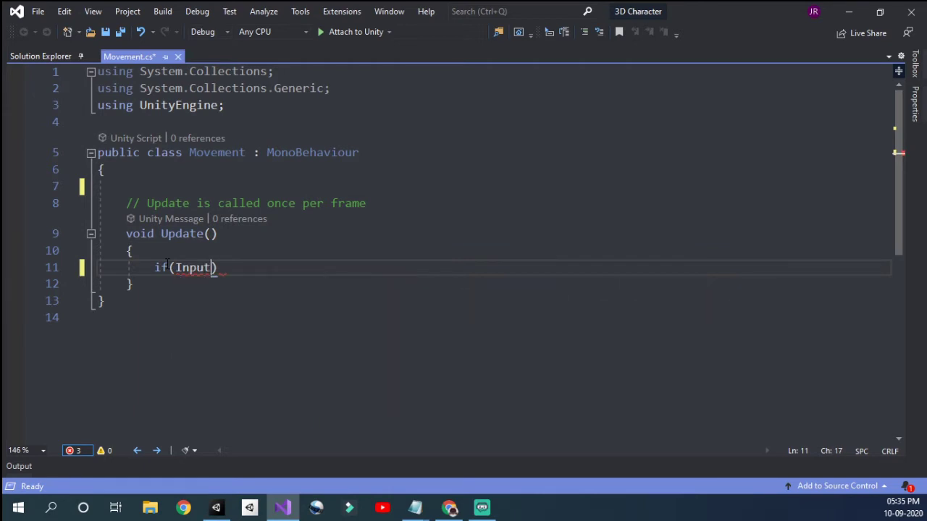
{"action": "type", "text": "get"}
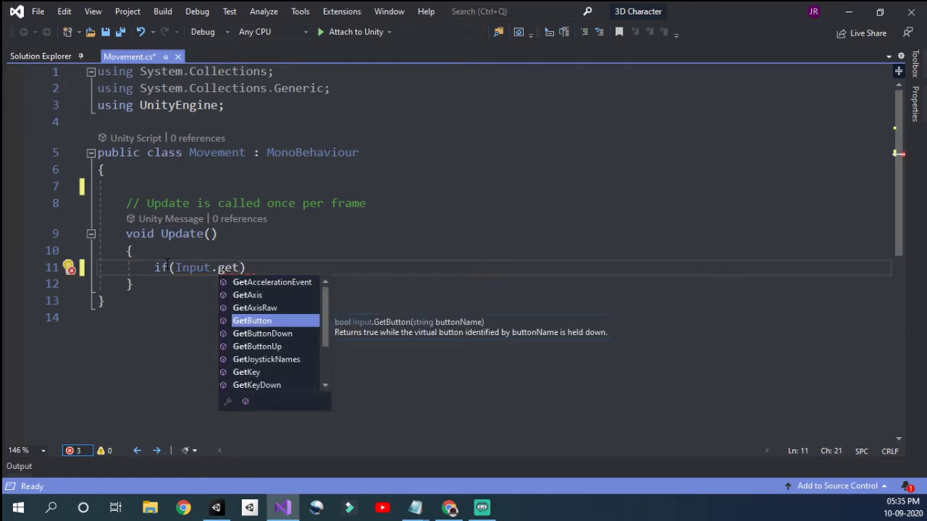
{"action": "key", "text": "Down"}
{"action": "key", "text": "Down"}
{"action": "key", "text": "Down"}
{"action": "key", "text": "Down"}
{"action": "key", "text": "Tab"}
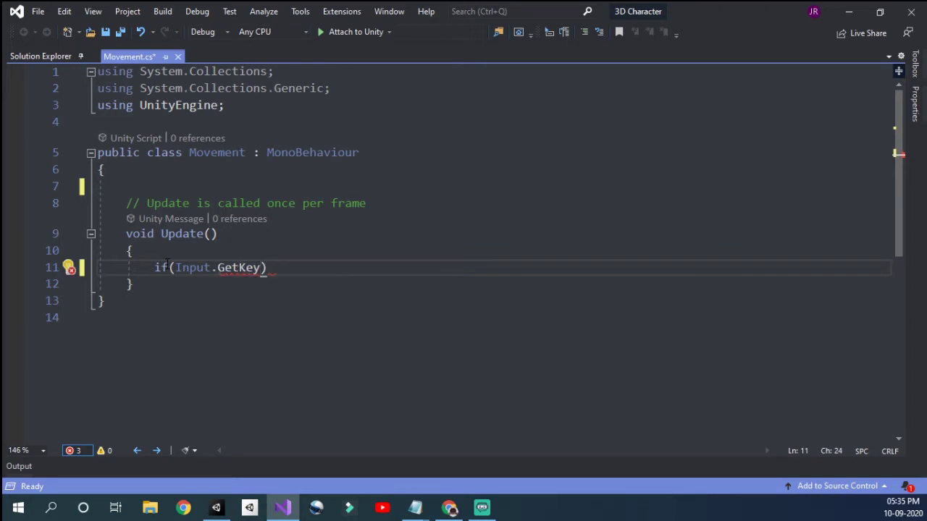
Step: Pass KeyCode.W as the GetKey argument and add a braced body to the if statement
{"action": "type", "text": "("}
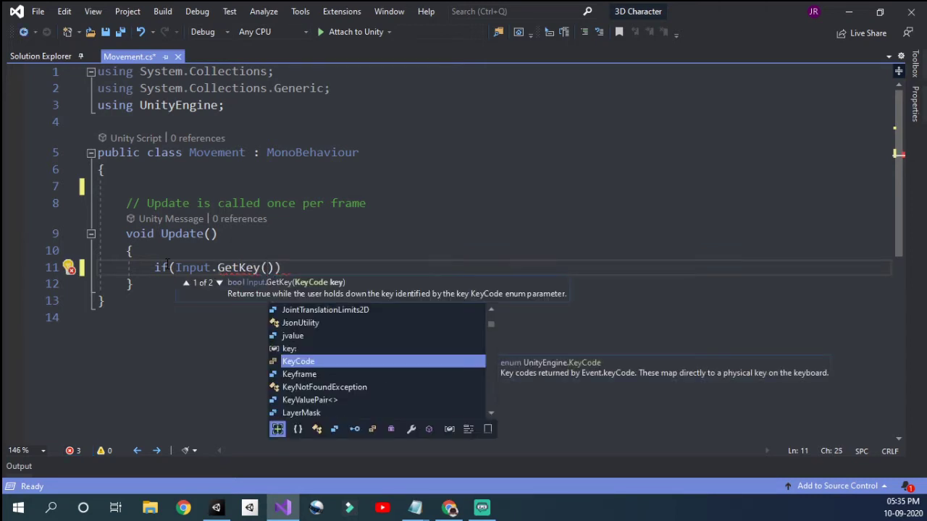
{"action": "type", "text": "key"}
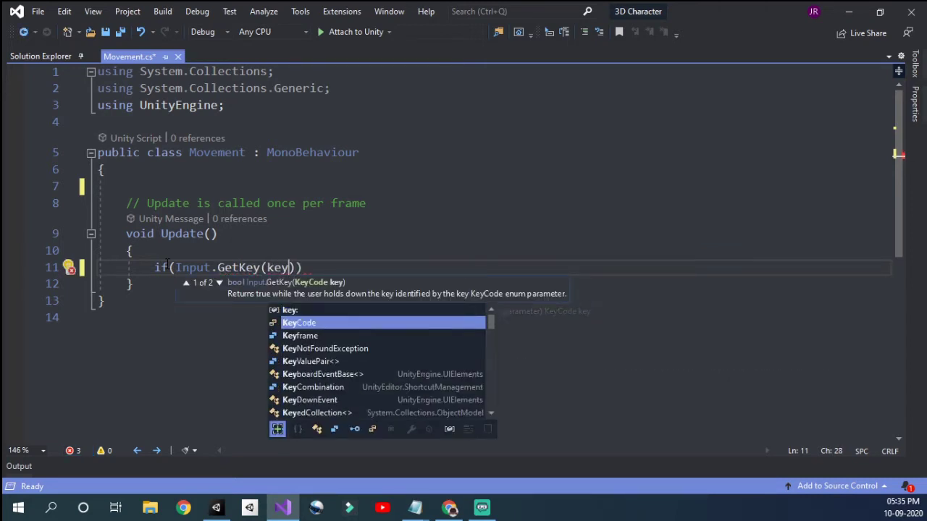
{"action": "key", "text": "Tab"}
{"action": "type", "text": "."}
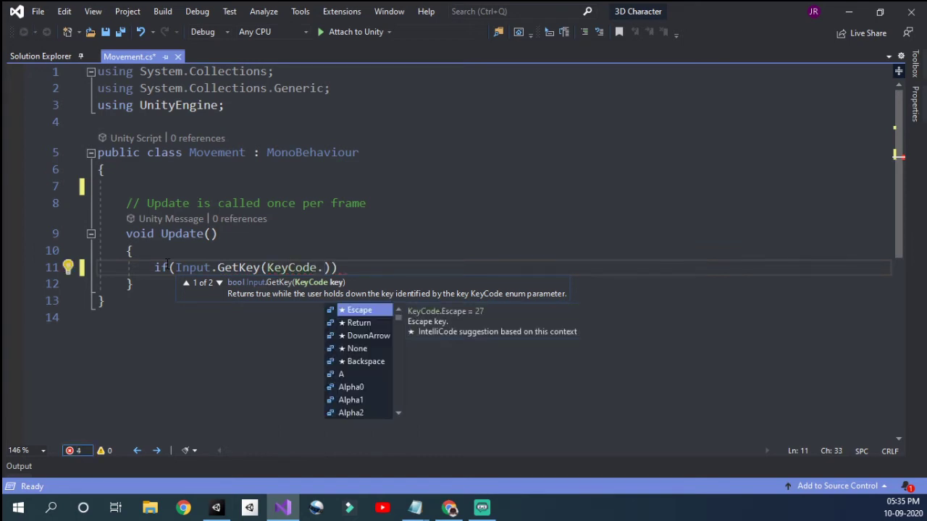
{"action": "type", "text": "W))"}
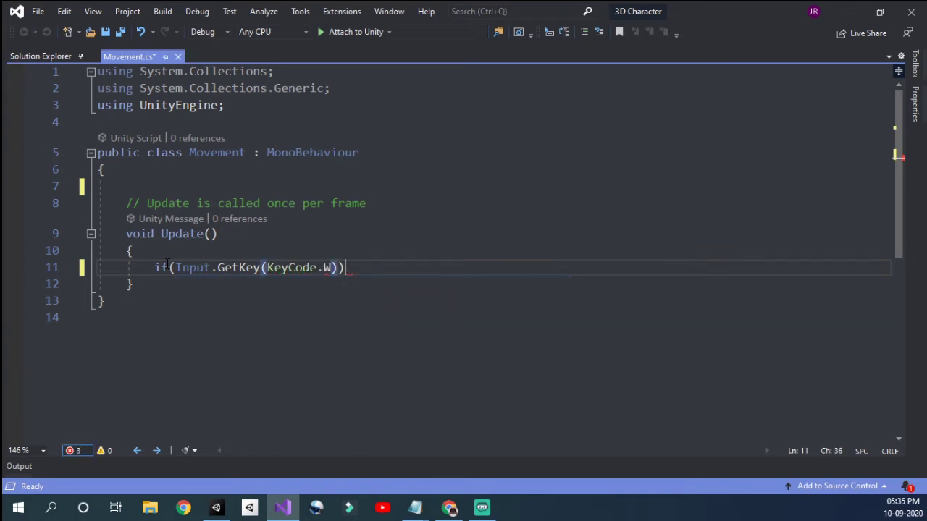
{"action": "type", "text": "{"}
{"action": "key", "text": "Return"}
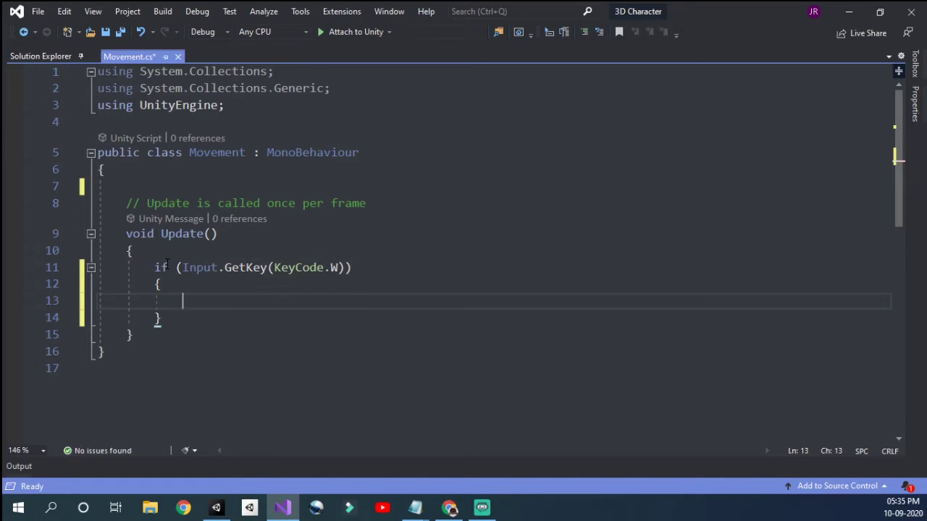
Step: Begin a statement in the W-key if block with a member access on transform
{"action": "type", "text": "ttra"}
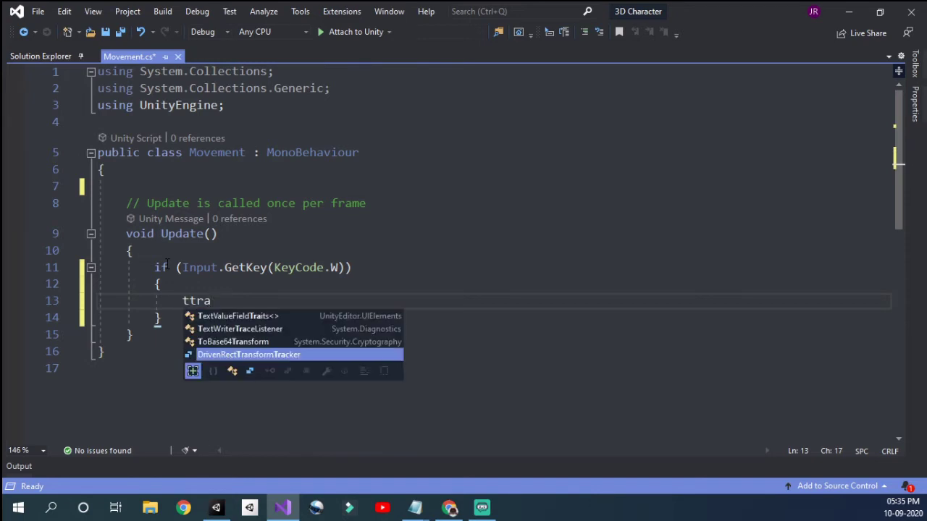
{"action": "key", "text": "BackSpace"}
{"action": "key", "text": "BackSpace"}
{"action": "key", "text": "BackSpace"}
{"action": "type", "text": "ra"}
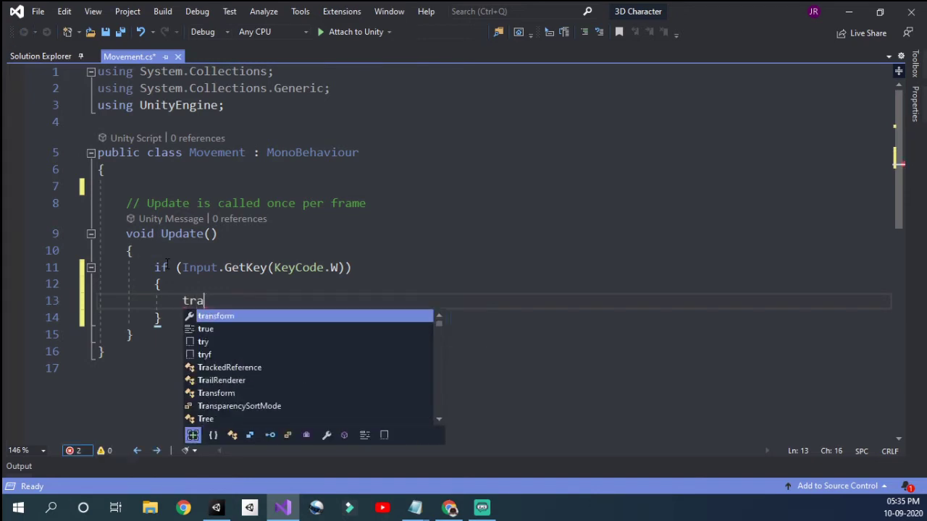
{"action": "key", "text": "Tab"}
{"action": "type", "text": "."}
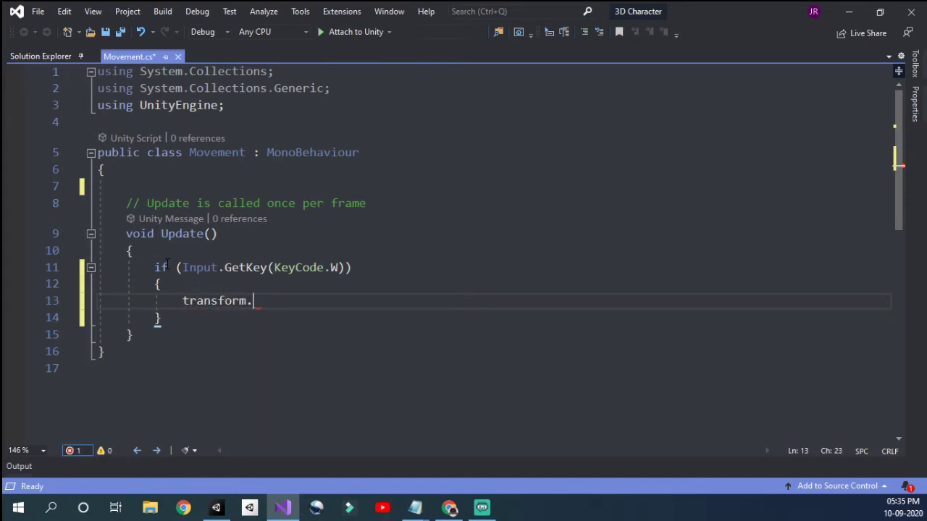
Step: Complete the transform statement in the W-key block as a Translate method call with empty parentheses
{"action": "type", "text": "Tran"}
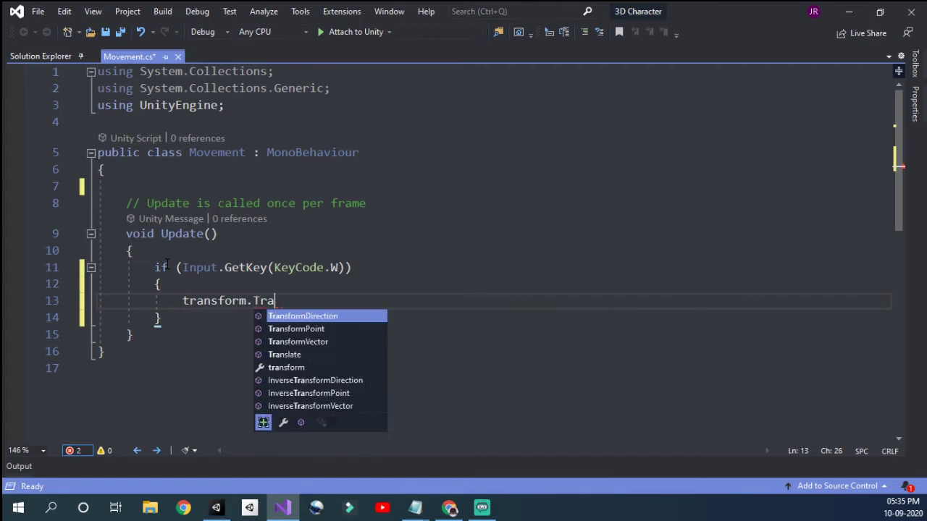
{"action": "key", "text": "Down"}
{"action": "key", "text": "Down"}
{"action": "key", "text": "Down"}
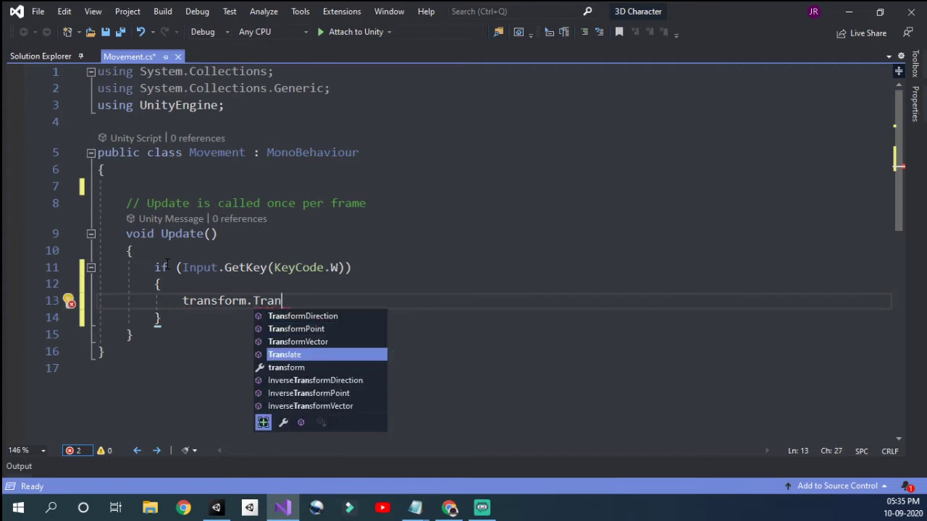
{"action": "key", "text": "Tab"}
{"action": "type", "text": "("}
{"action": "key", "text": "ctrl+space"}
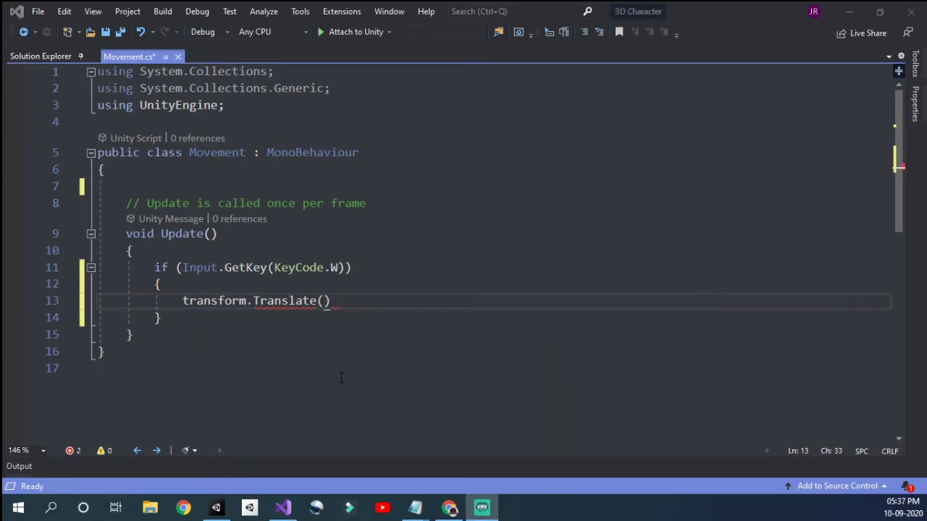
Step: Pass 0, 0, 10 * Time.deltaTime as the Translate arguments and end the statement with a semicolon
{"action": "left_click", "coordinate": [324, 300]}
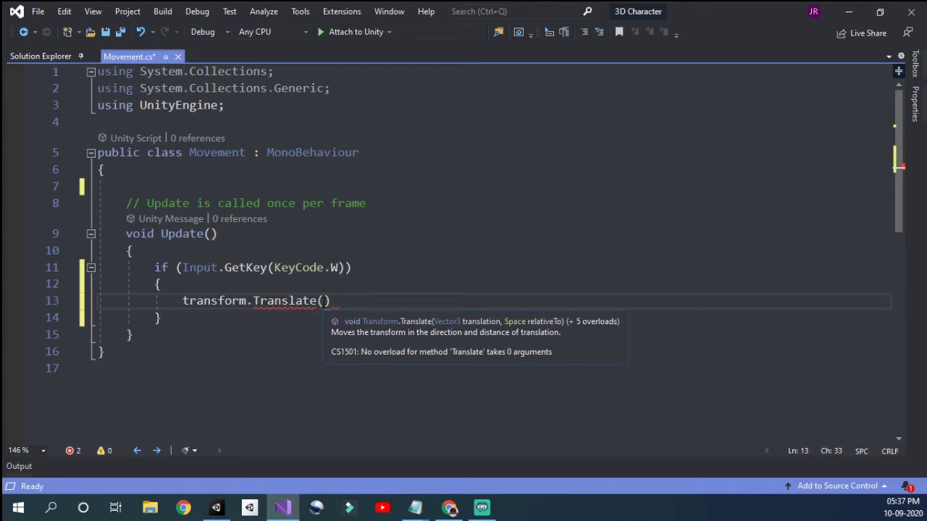
{"action": "type", "text": "0,"}
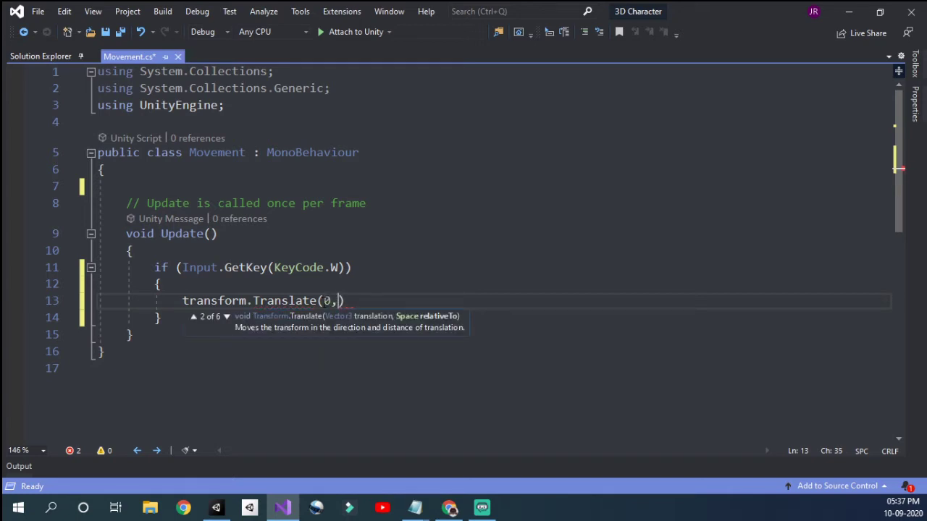
{"action": "type", "text": "0,"}
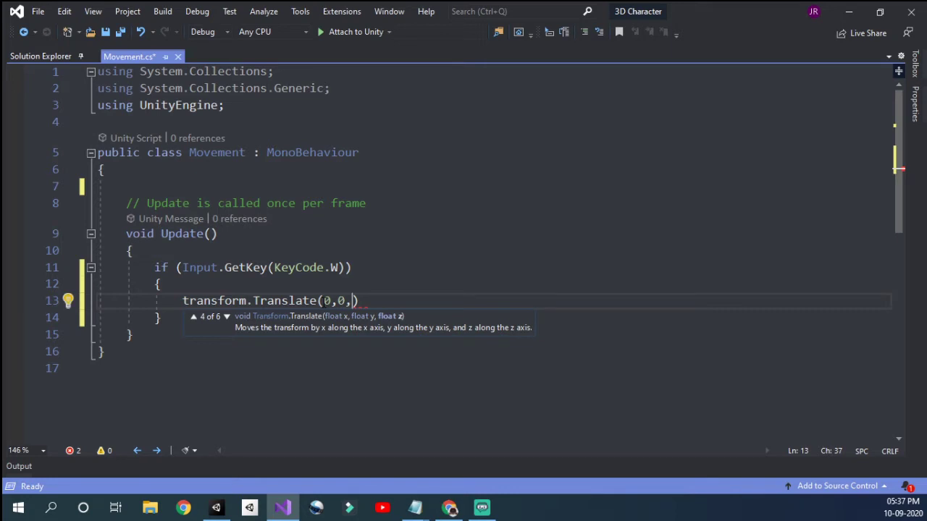
{"action": "type", "text": "10*Time"}
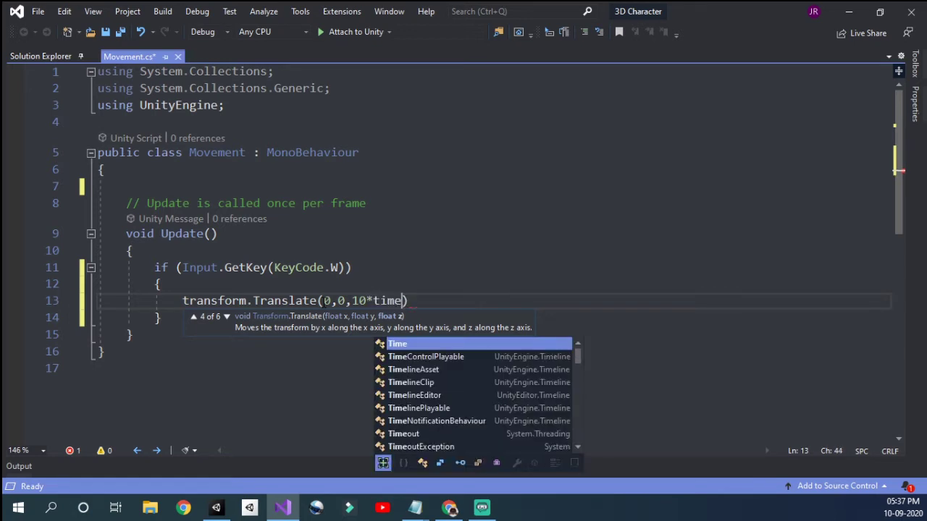
{"action": "key", "text": "Escape"}
{"action": "type", "text": ".dels"}
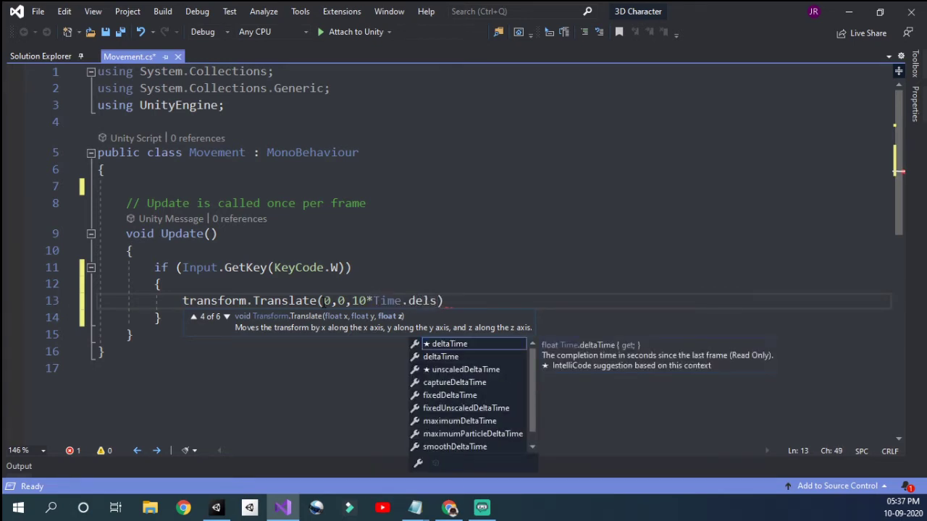
{"action": "key", "text": "Tab"}
{"action": "type", "text": ")"}
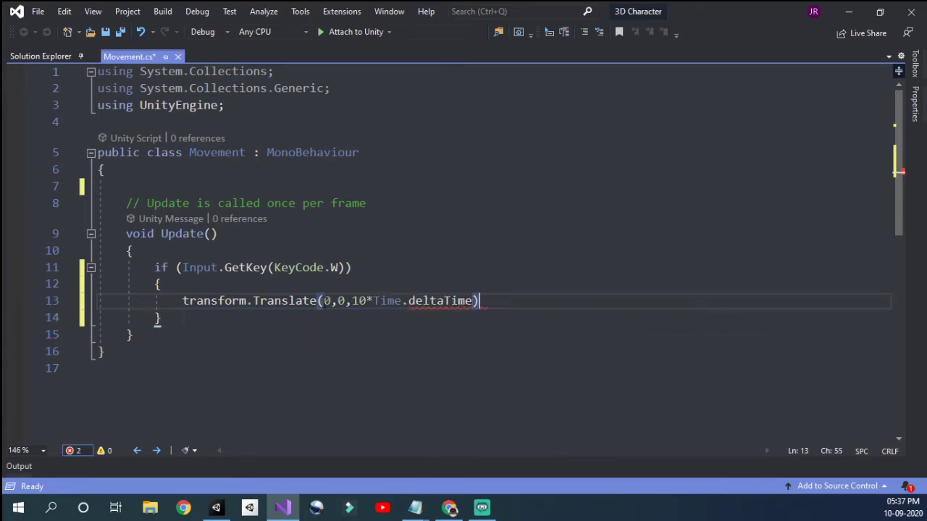
{"action": "type", "text": ";"}
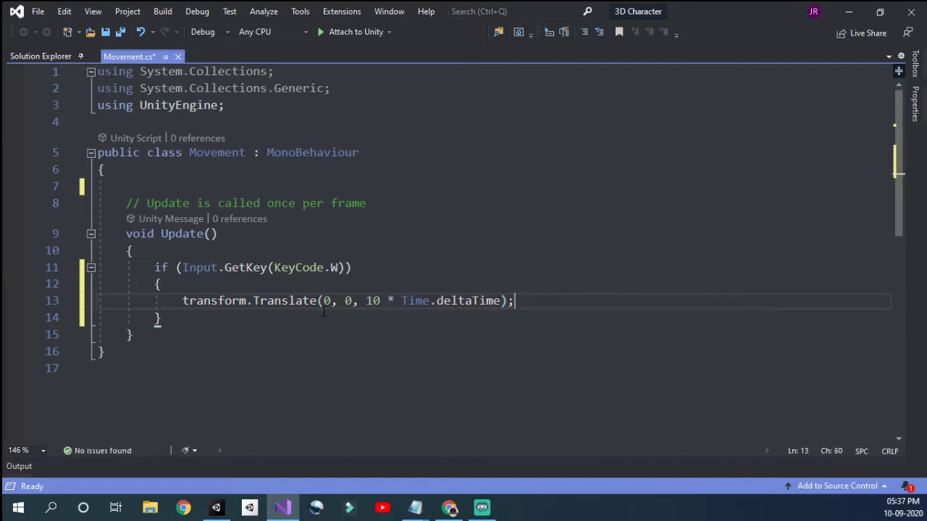
Step: Duplicate the whole W-key if block below itself in Update, separated by a blank line
{"action": "left_click_drag", "start_coordinate": [191, 321], "coordinate": [156, 267]}
{"action": "key", "text": "ctrl+c"}
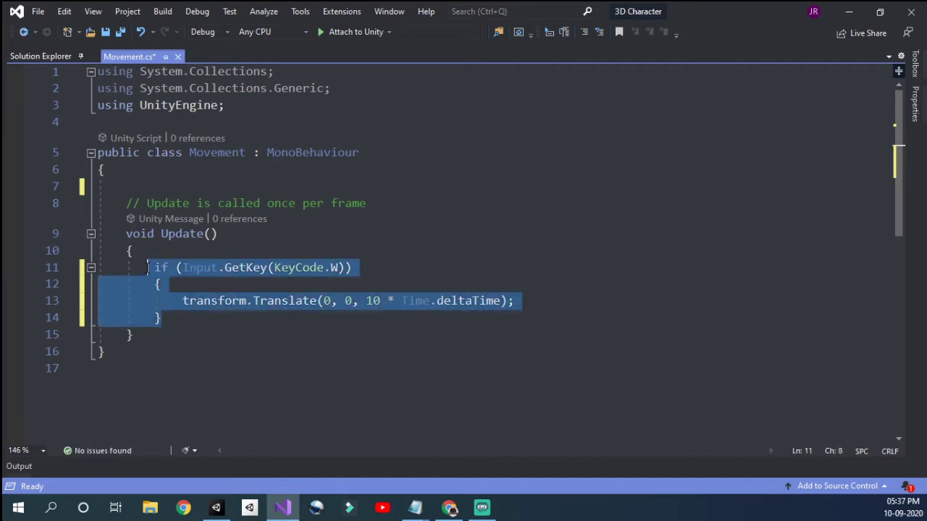
{"action": "left_click", "coordinate": [195, 322]}
{"action": "key", "text": "Return"}
{"action": "key", "text": "Return"}
{"action": "key", "text": "ctrl+v"}
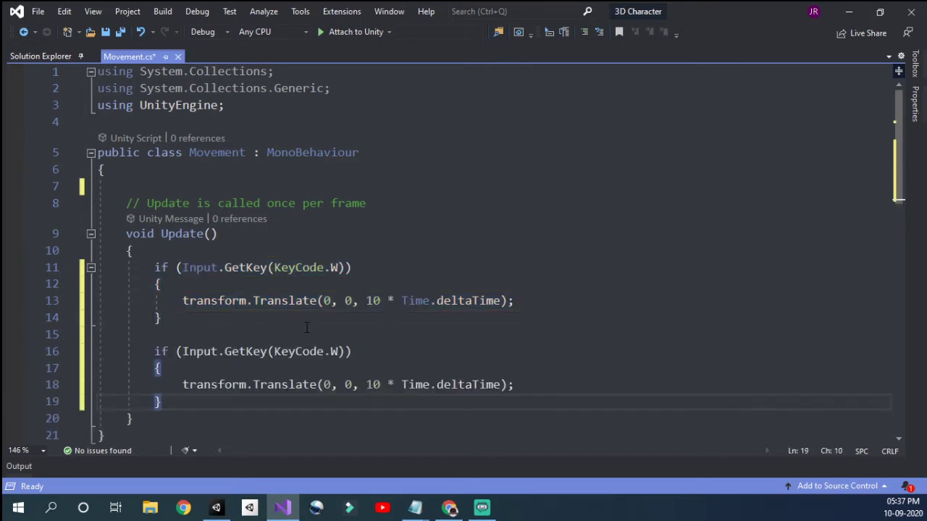
Step: Change the duplicated if block to check KeyCode.S and translate by -10 * Time.deltaTime along z
{"action": "double_click", "coordinate": [336, 351]}
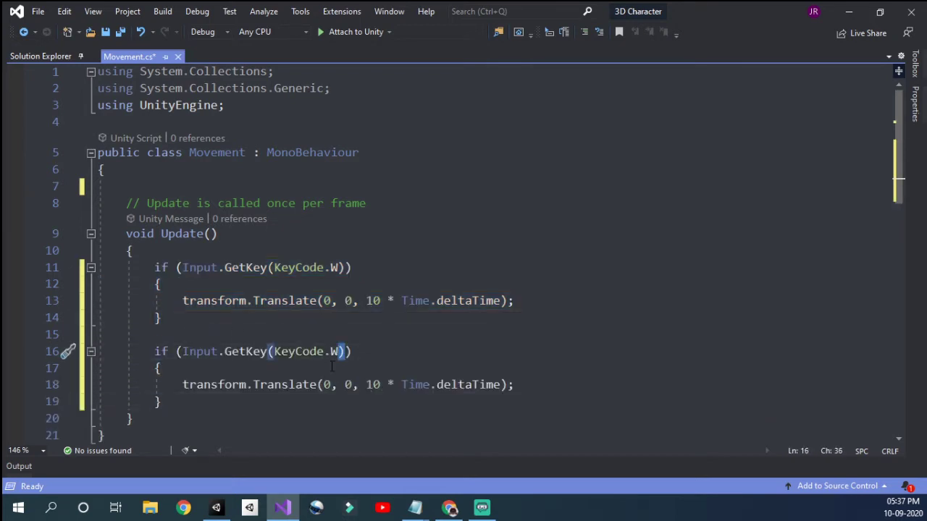
{"action": "left_click", "coordinate": [331, 351]}
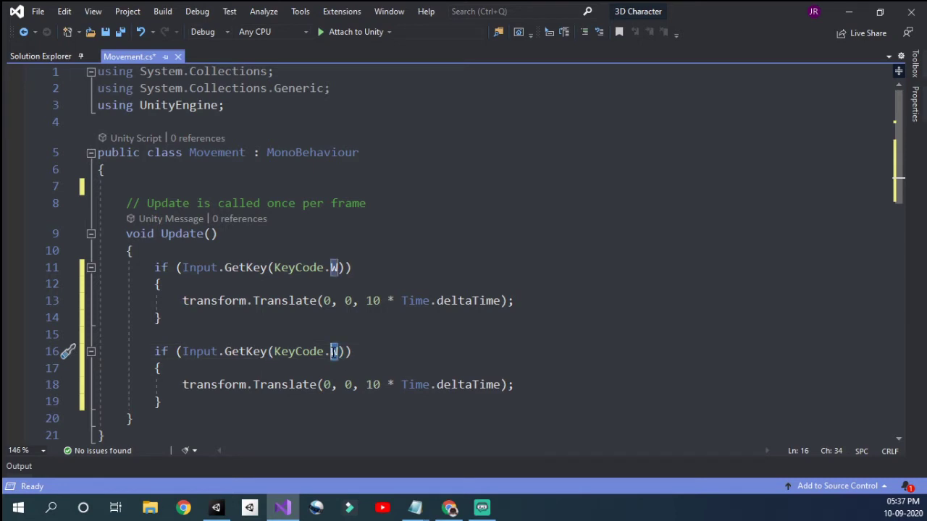
{"action": "key", "text": "Delete"}
{"action": "type", "text": "S"}
{"action": "key", "text": "Escape"}
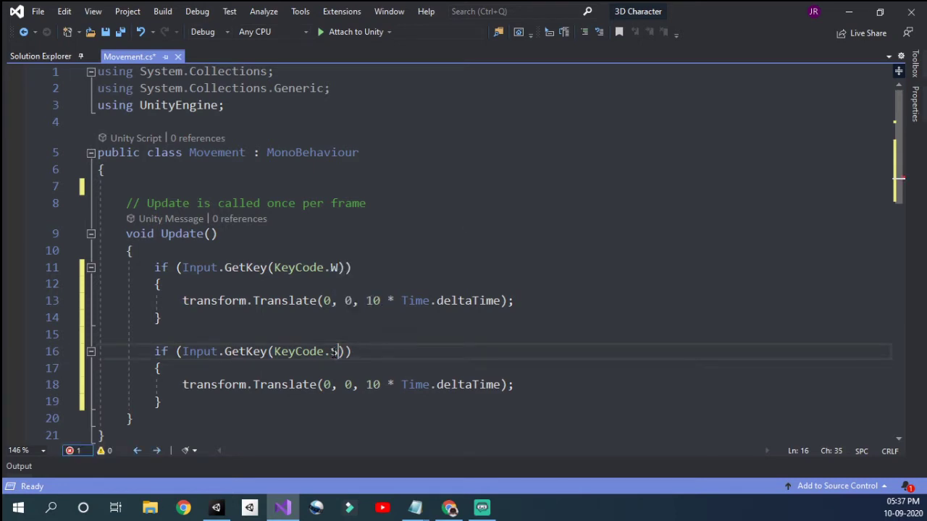
{"action": "left_click", "coordinate": [366, 384]}
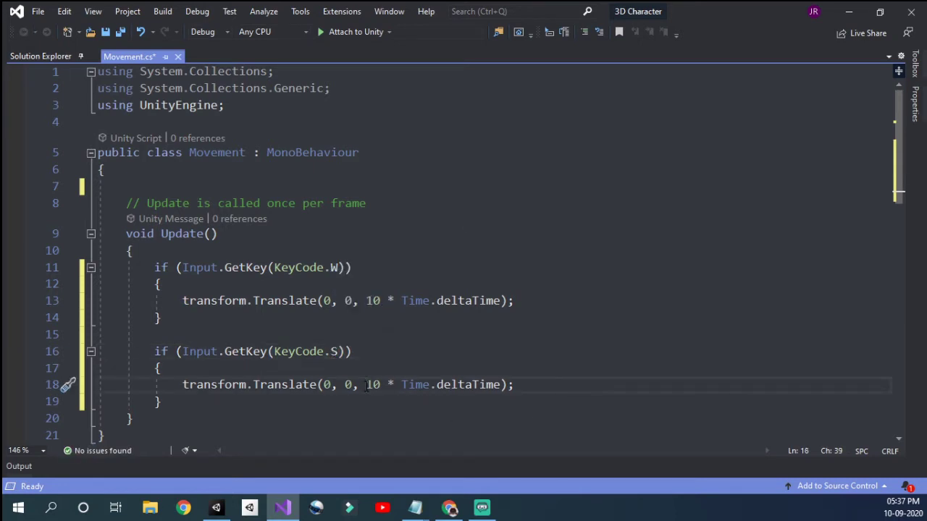
{"action": "type", "text": "-"}
{"action": "left_click", "coordinate": [560, 380]}
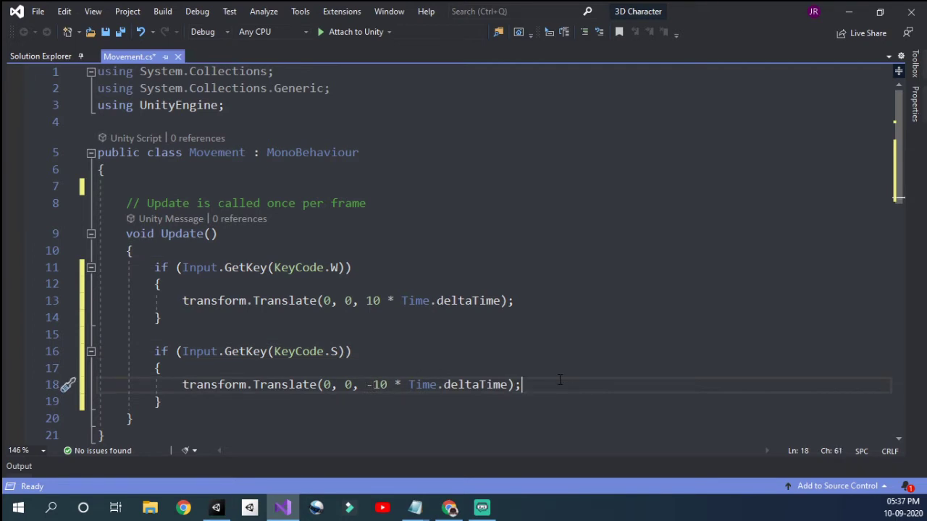
Step: Add an empty line after the Translate statement in the S-key block and two new lines below its closing brace
{"action": "key", "text": "Return"}
{"action": "key", "text": "Down"}
{"action": "key", "text": "Home"}
{"action": "key", "text": "Home"}
{"action": "key", "text": "Up"}
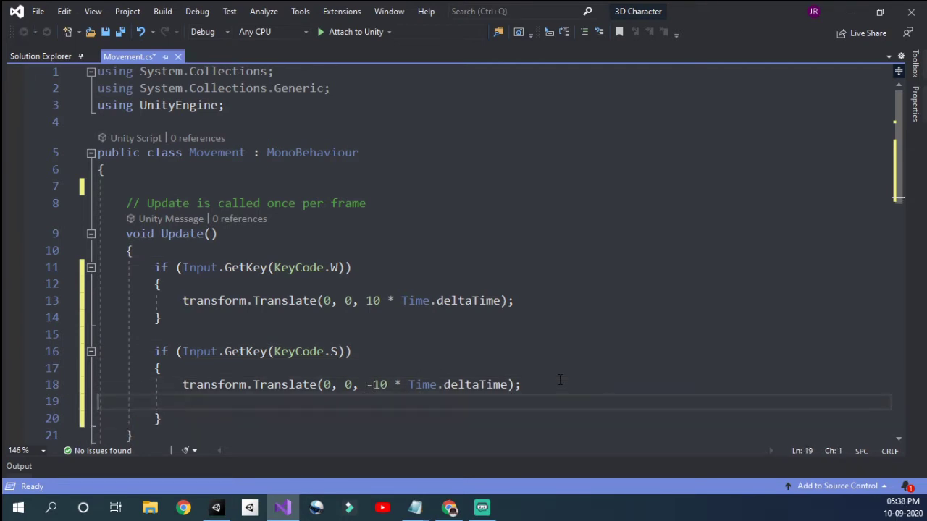
{"action": "key", "text": "Return"}
{"action": "key", "text": "Return"}
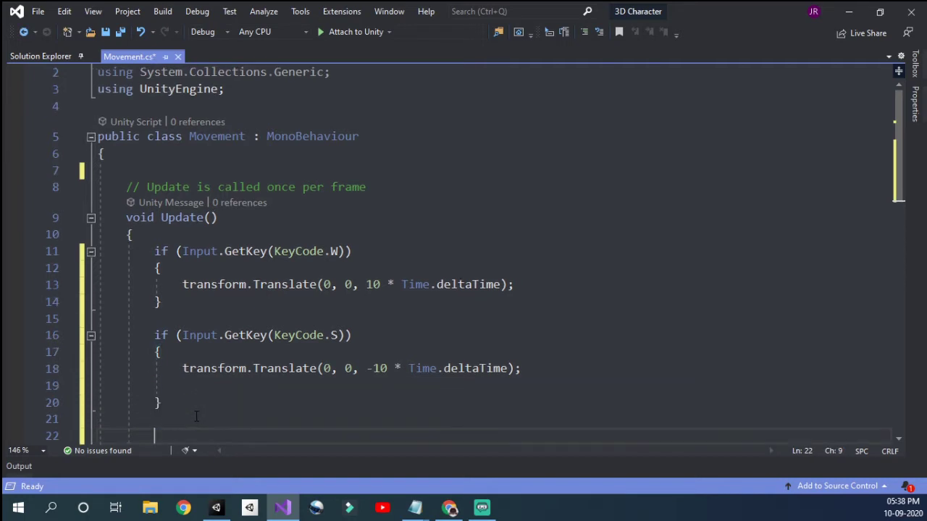
Step: Start a third if statement below the S-key block with Input.GetKey as its condition
{"action": "type", "text": "if("}
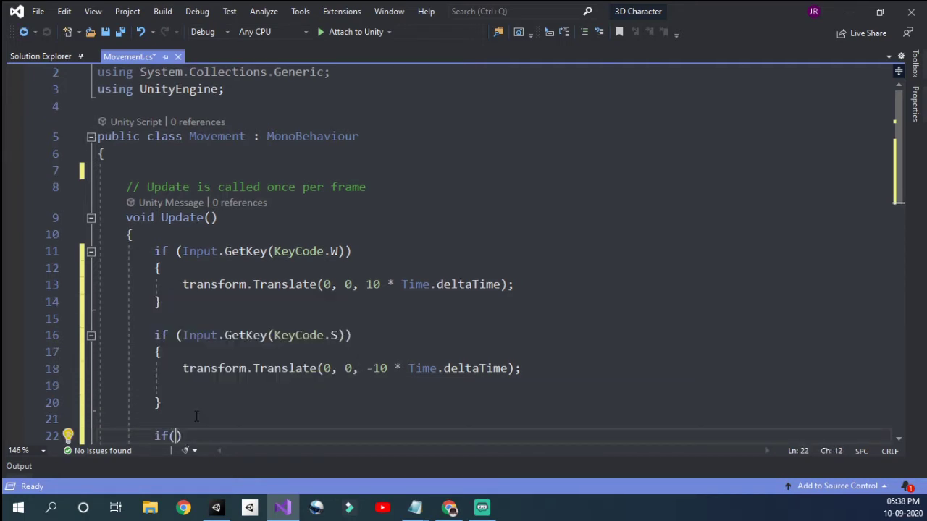
{"action": "type", "text": "In"}
{"action": "type", "text": "put.get"}
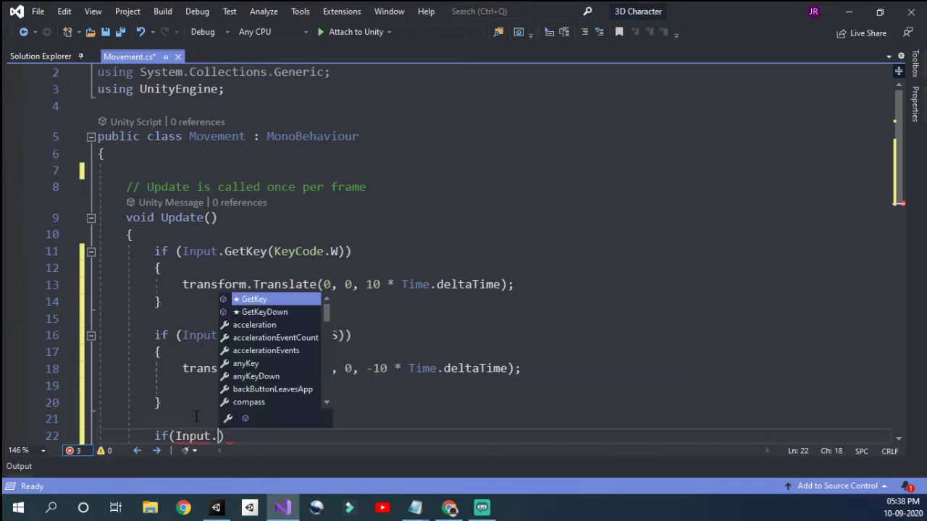
{"action": "key", "text": "Tab"}
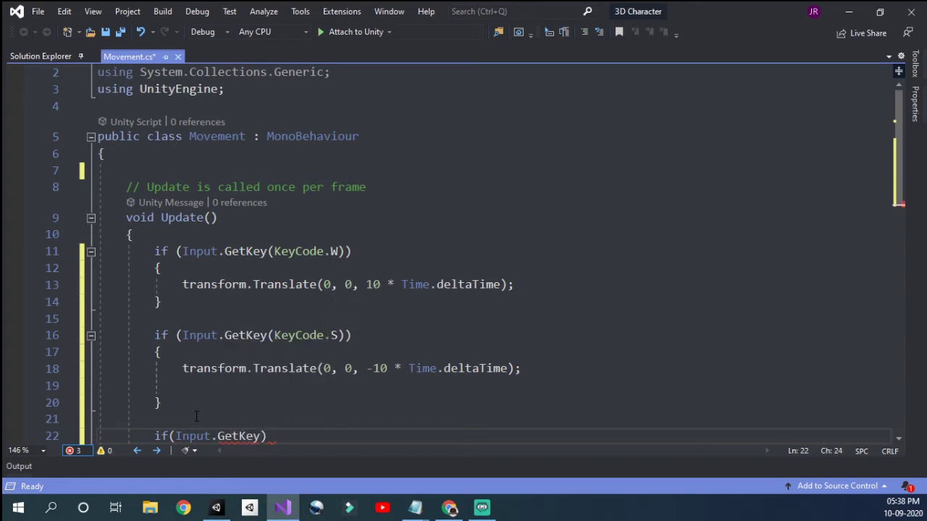
Step: Pass KeyCode.A as the GetKey argument of the third if statement and add a braced body
{"action": "type", "text": "(ke"}
{"action": "key", "text": "Tab"}
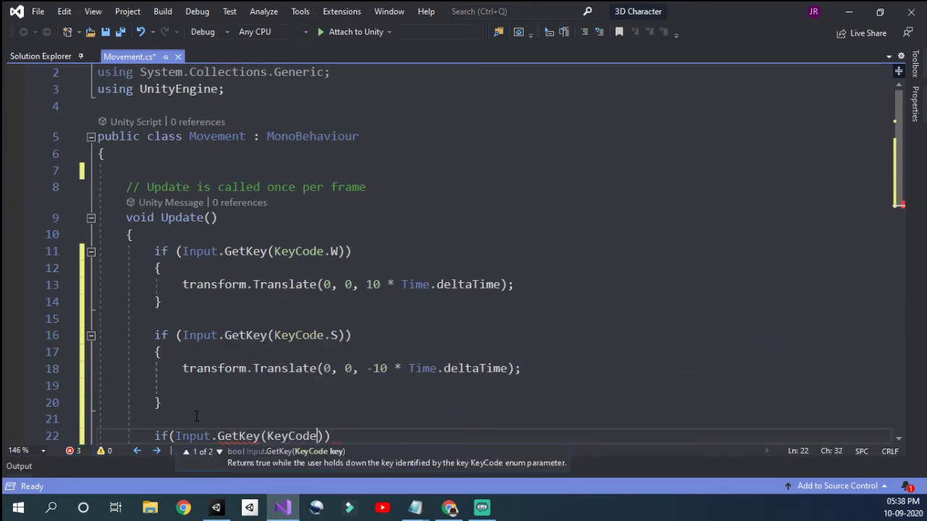
{"action": "type", "text": "."}
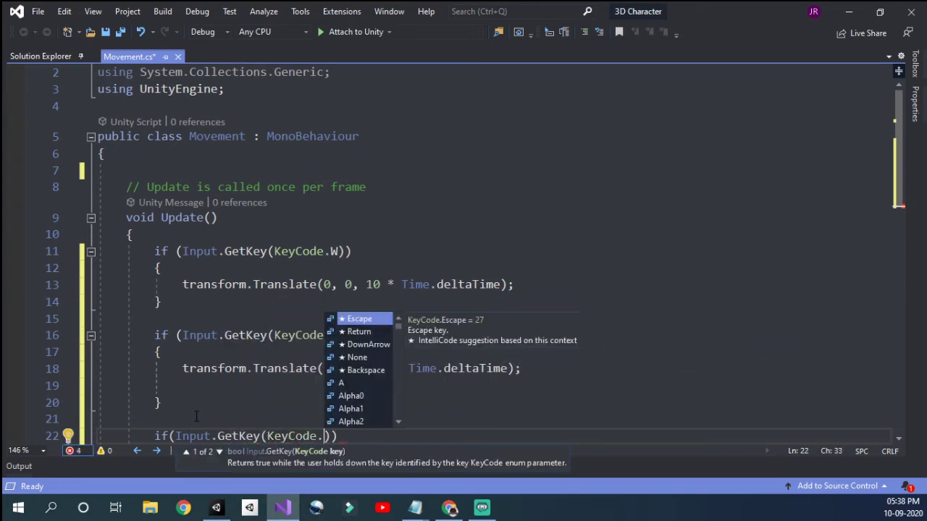
{"action": "type", "text": "a"}
{"action": "key", "text": "Tab"}
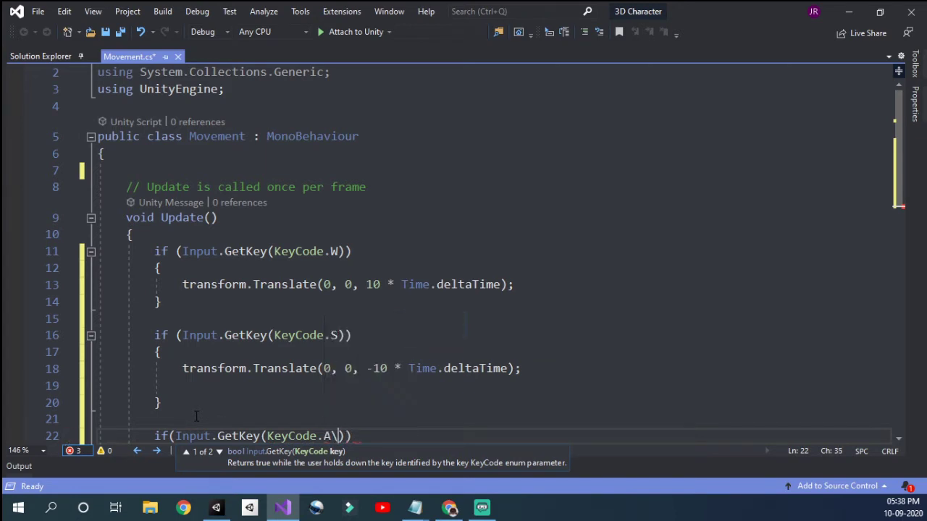
{"action": "key", "text": "Right"}
{"action": "key", "text": "Right"}
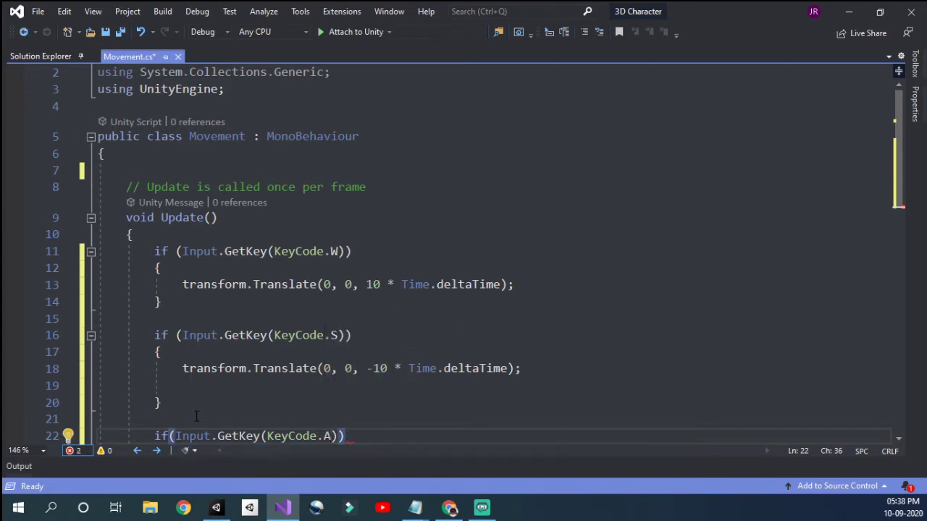
{"action": "type", "text": "{"}
{"action": "key", "text": "Return"}
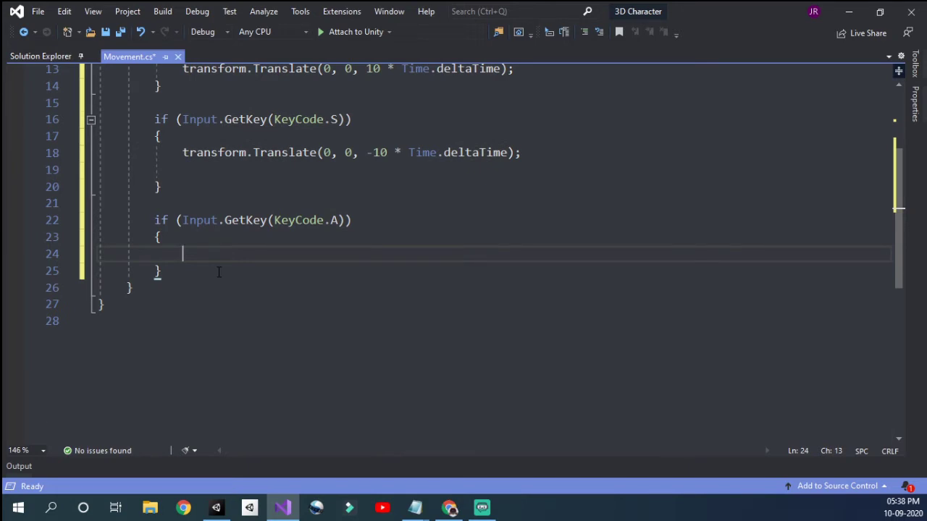
Step: Add transform.Translate(-10 * Time.deltaTime, 0, 0); to the body of the A-key if block
{"action": "type", "text": "transform.Translate("}
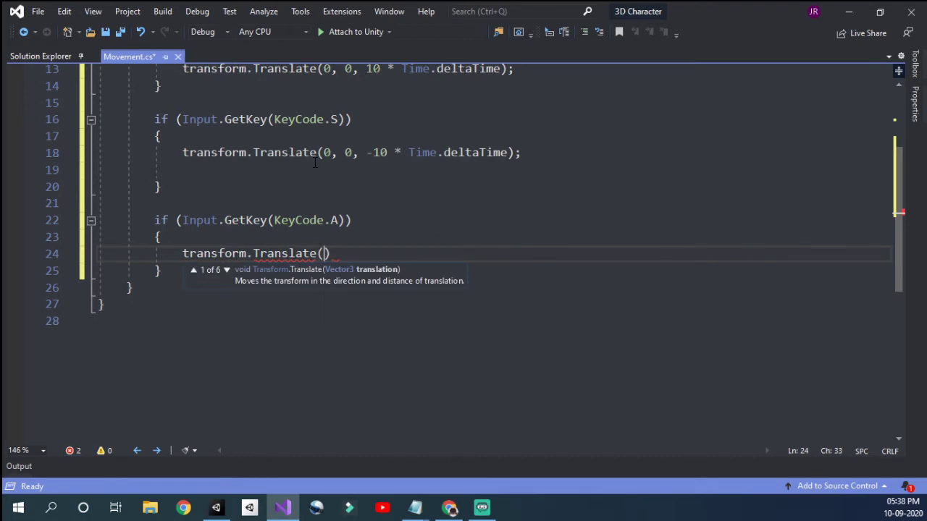
{"action": "key", "text": "ctrl+space"}
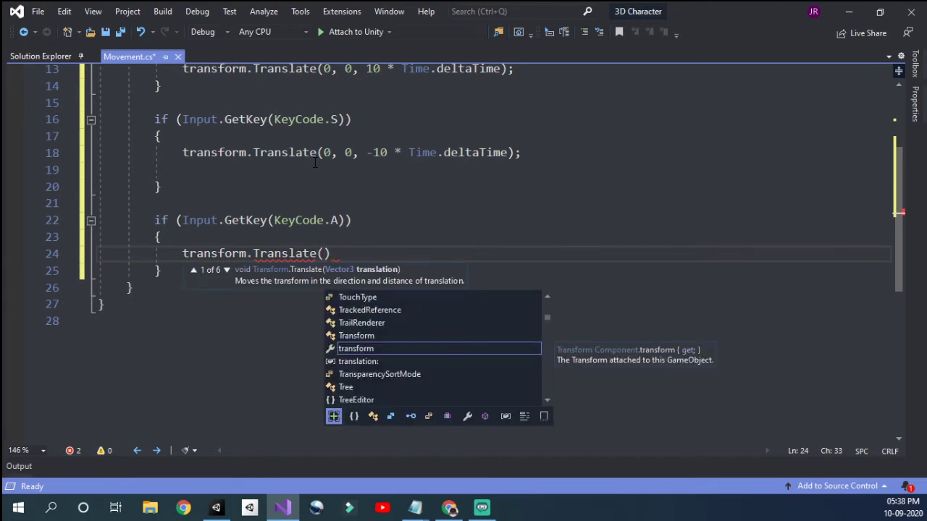
{"action": "type", "text": "10"}
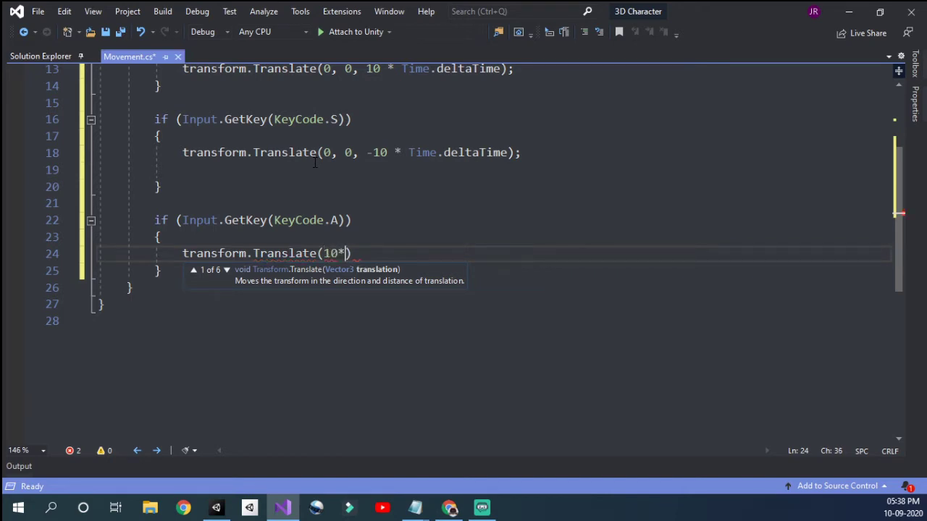
{"action": "type", "text": "*Time.deltaTime , "}
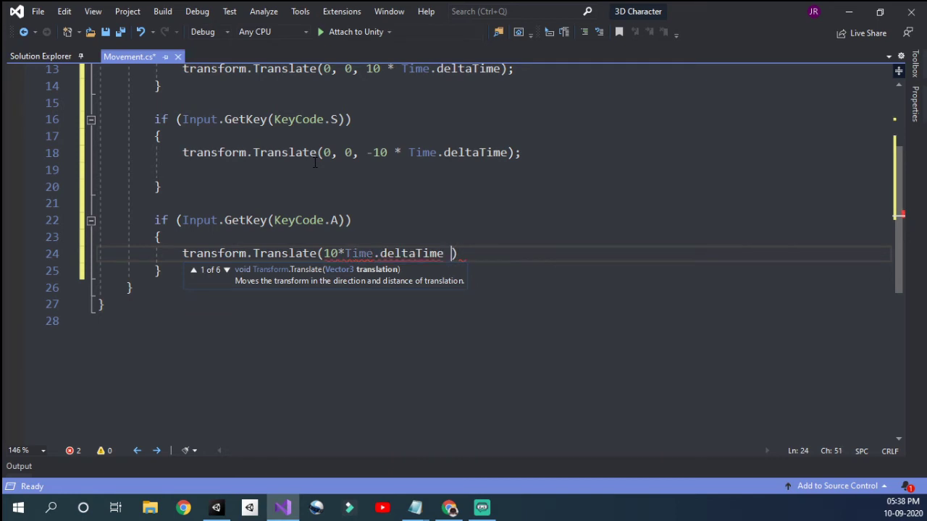
{"action": "type", "text": "0 ,0)"}
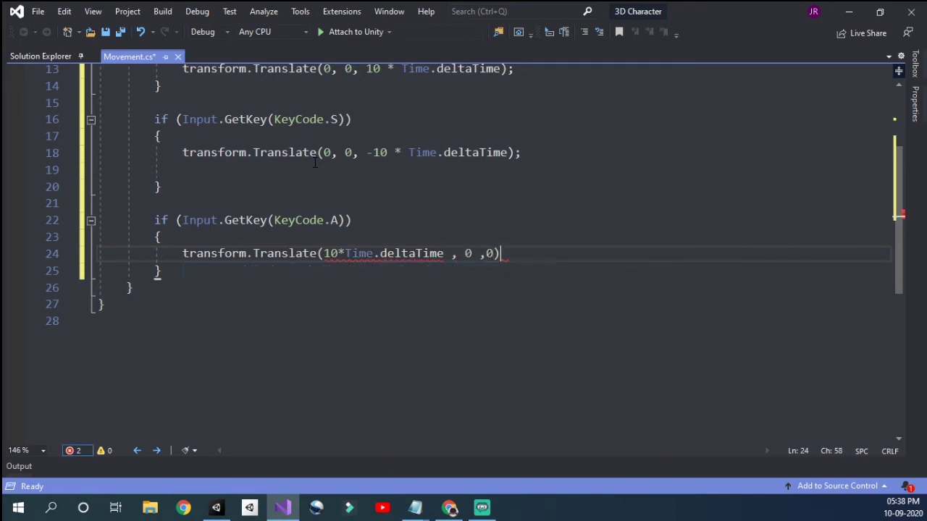
{"action": "type", "text": ";"}
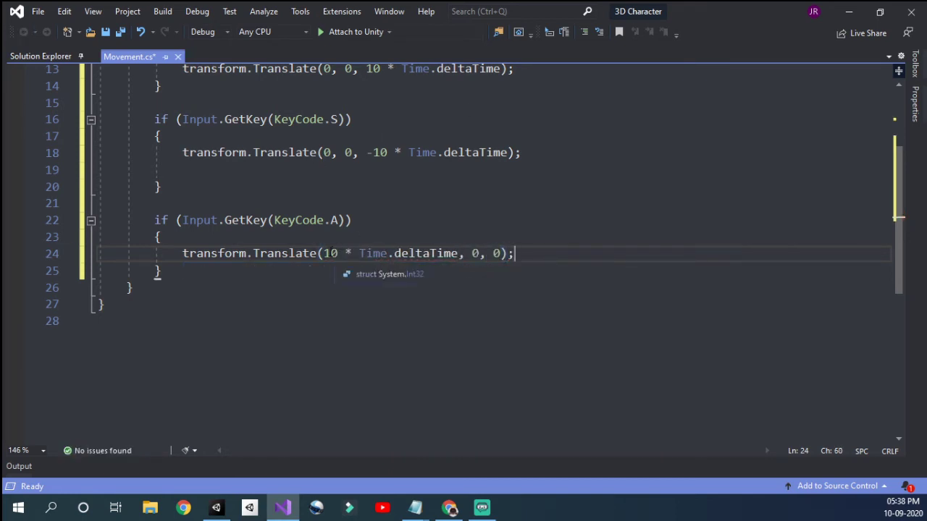
{"action": "left_click", "coordinate": [325, 253]}
{"action": "type", "text": "-"}
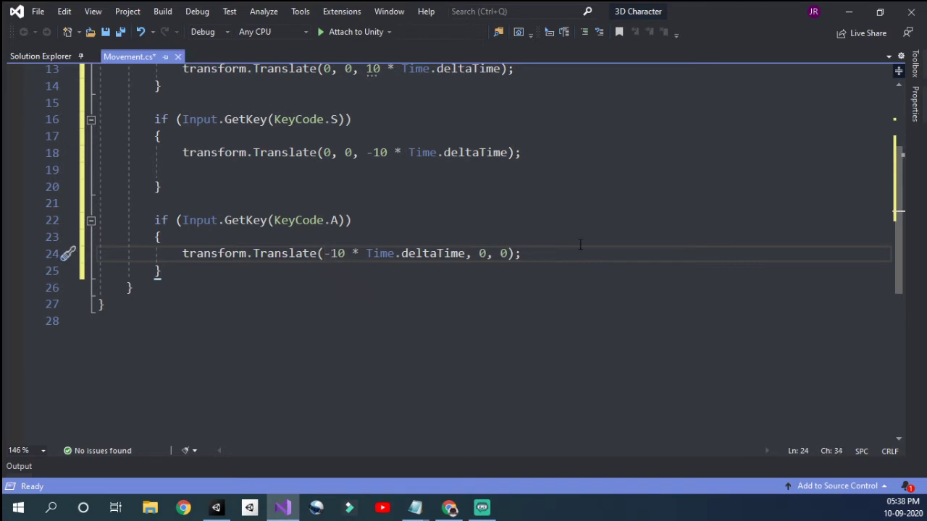
Step: Duplicate the whole A-key if block below itself, leaving one empty line between the two blocks
{"action": "left_click", "coordinate": [222, 272]}
{"action": "key", "text": "Return"}
{"action": "key", "text": "Return"}
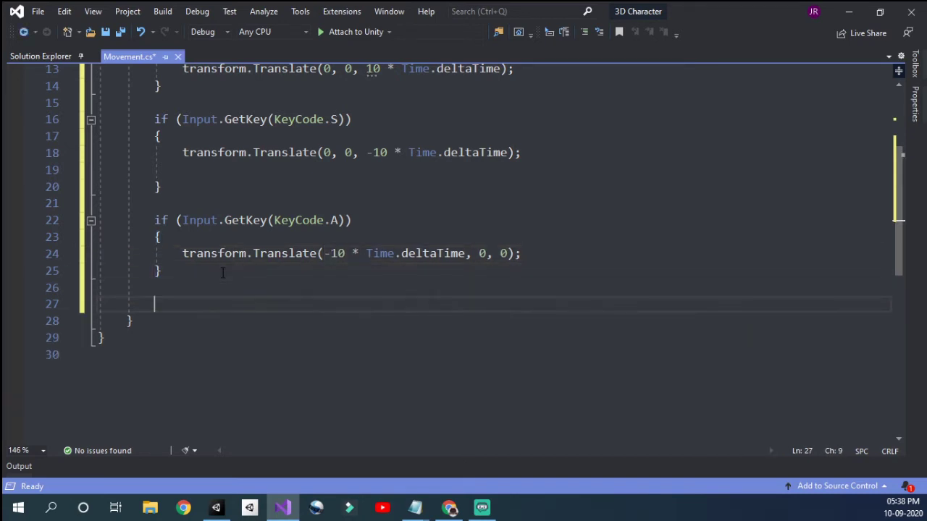
{"action": "type", "text": "if"}
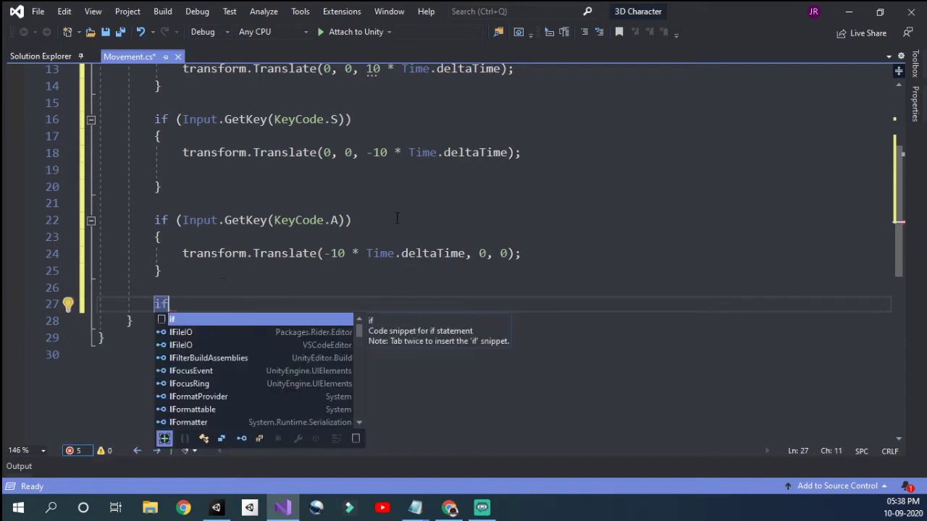
{"action": "type", "text": "("}
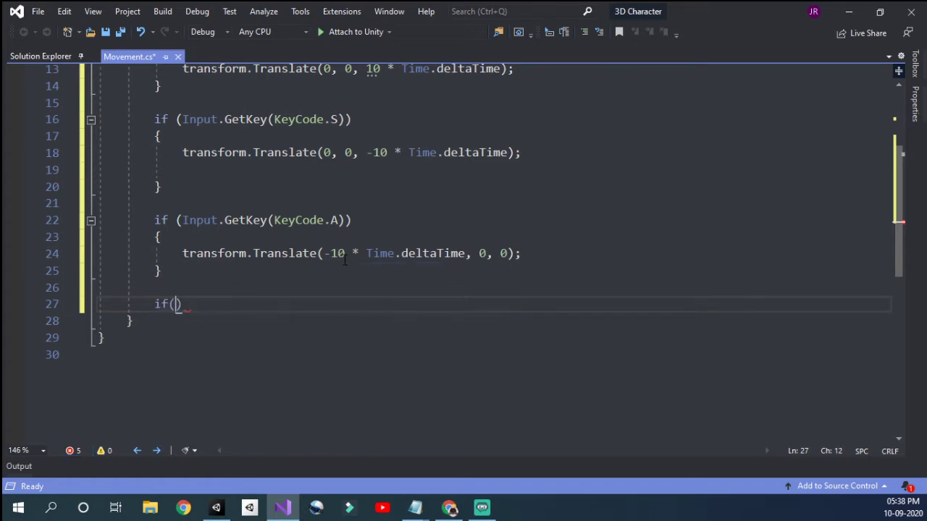
{"action": "left_click_drag", "start_coordinate": [162, 271], "coordinate": [158, 226]}
{"action": "key", "text": "ctrl+c"}
{"action": "triple_click", "coordinate": [156, 307]}
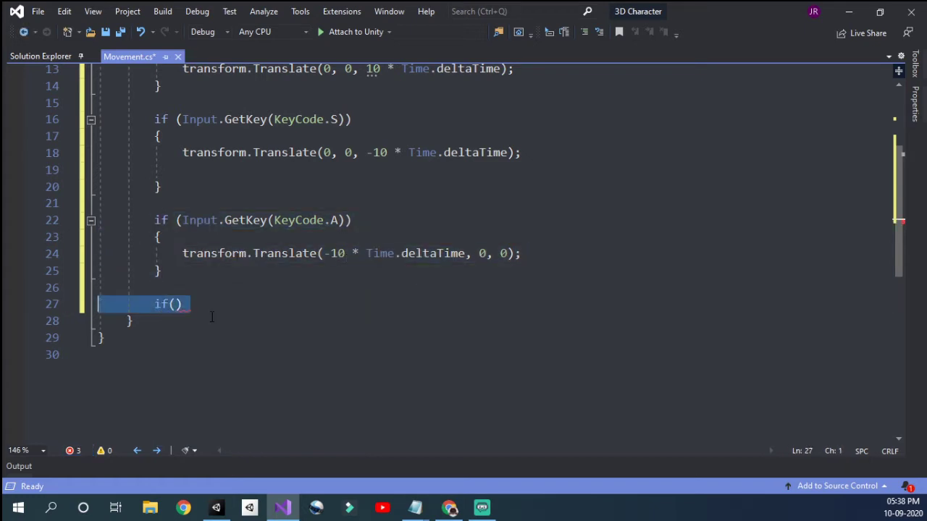
{"action": "key", "text": "ctrl+v"}
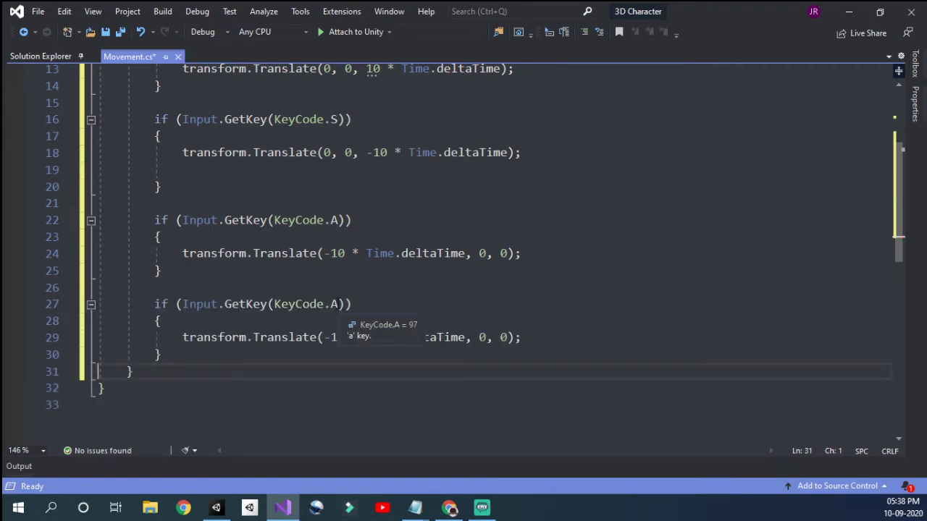
Step: Change the duplicated block to check KeyCode.D and translate by 10 * Time.deltaTime along x
{"action": "left_click", "coordinate": [343, 304]}
{"action": "double_click", "coordinate": [335, 304]}
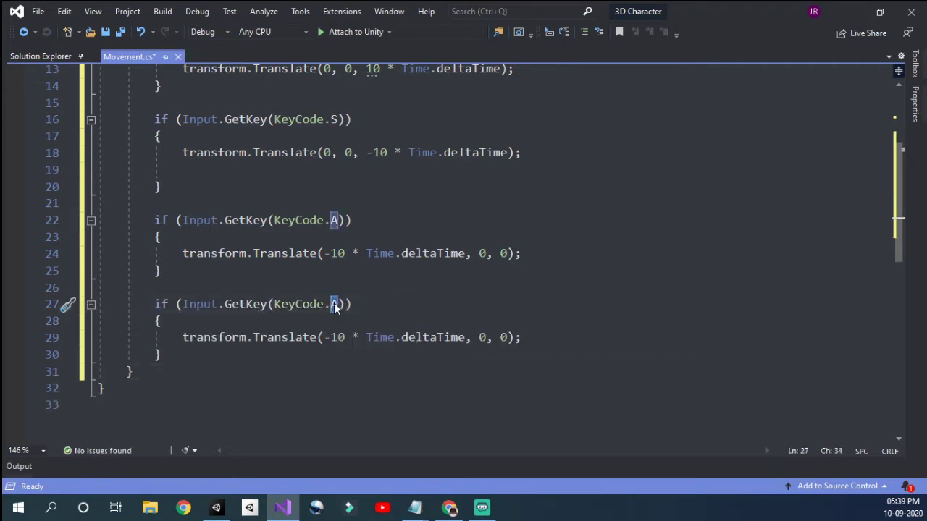
{"action": "type", "text": "d"}
{"action": "left_click", "coordinate": [330, 338]}
{"action": "key", "text": "BackSpace"}
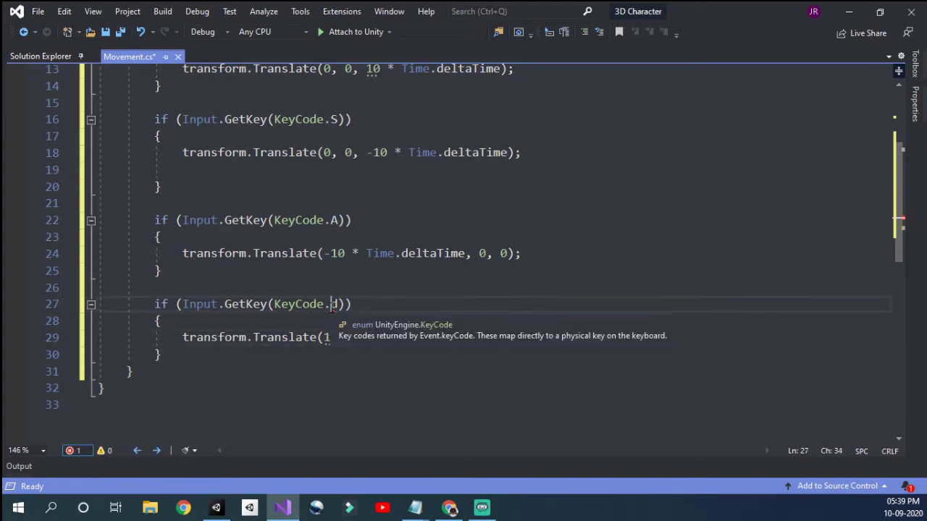
{"action": "double_click", "coordinate": [339, 304]}
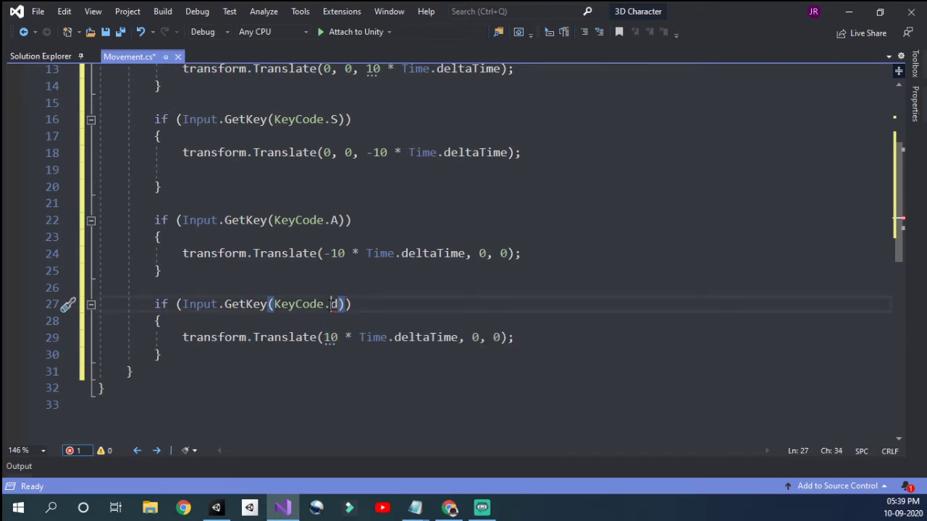
{"action": "double_click", "coordinate": [334, 304]}
{"action": "type", "text": "D"}
Step: Turn the if statements for the S, A and D keys into else if statements
{"action": "scroll", "coordinate": [336, 319], "scroll_direction": "up", "scroll_amount": 2}
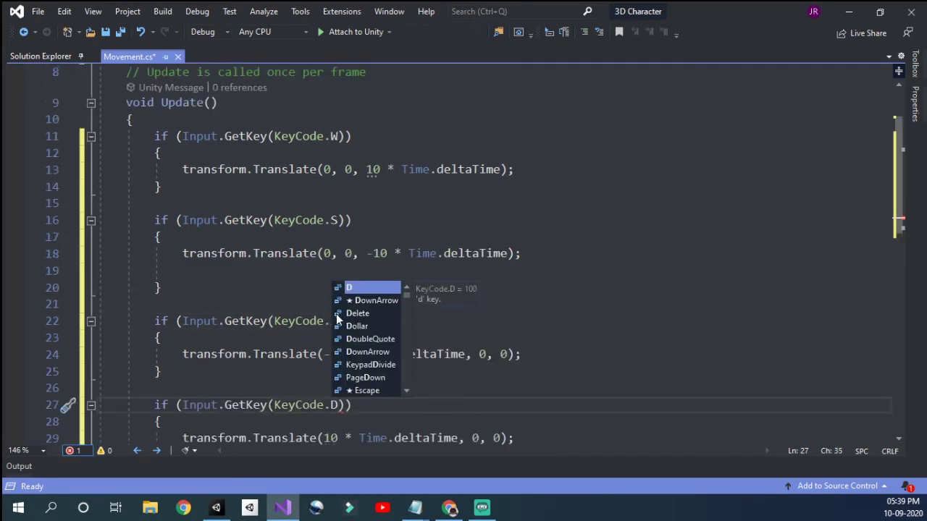
{"action": "left_click", "coordinate": [154, 220]}
{"action": "type", "text": "else"}
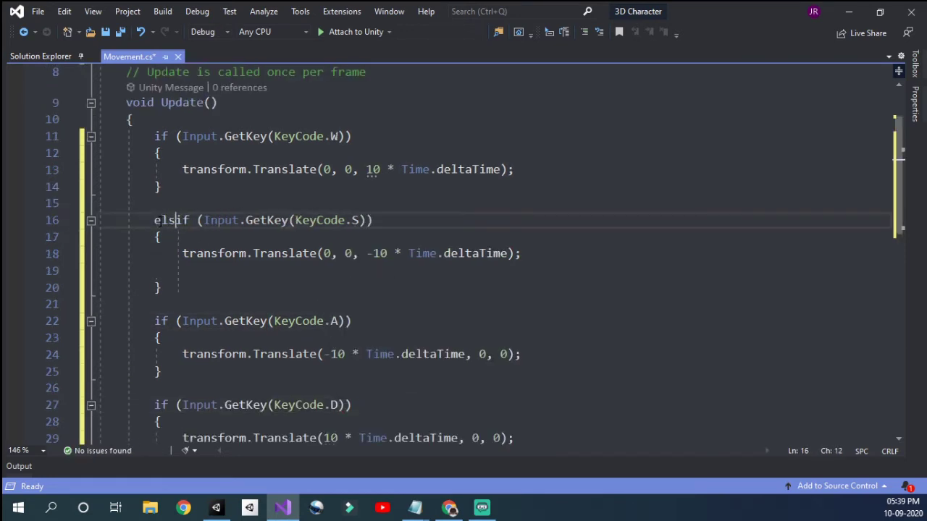
{"action": "left_click", "coordinate": [155, 321]}
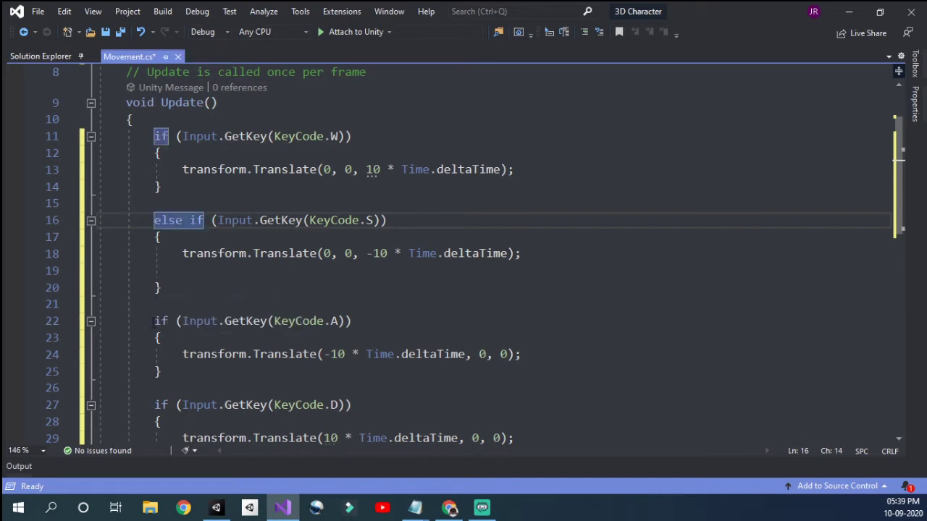
{"action": "type", "text": "else"}
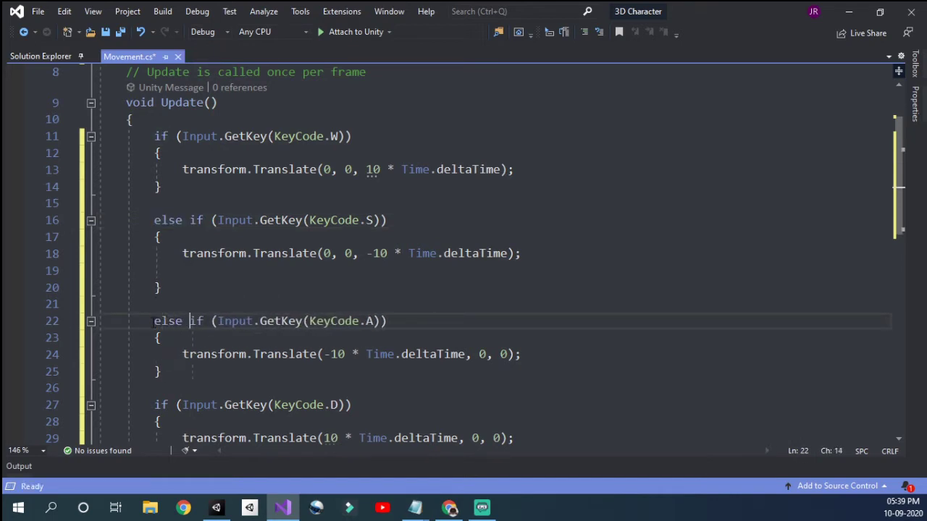
{"action": "left_click", "coordinate": [155, 405]}
{"action": "type", "text": "else"}
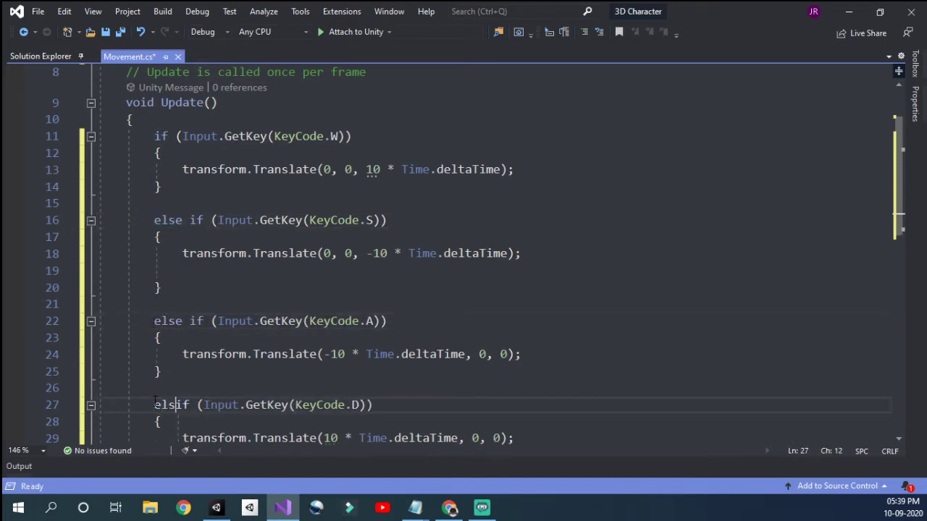
Step: Review the complete if / else if chain in the Update method of Movement.cs
{"action": "scroll", "coordinate": [211, 408], "scroll_direction": "down", "scroll_amount": 4}
{"action": "scroll", "coordinate": [211, 408], "scroll_direction": "up", "scroll_amount": 4}
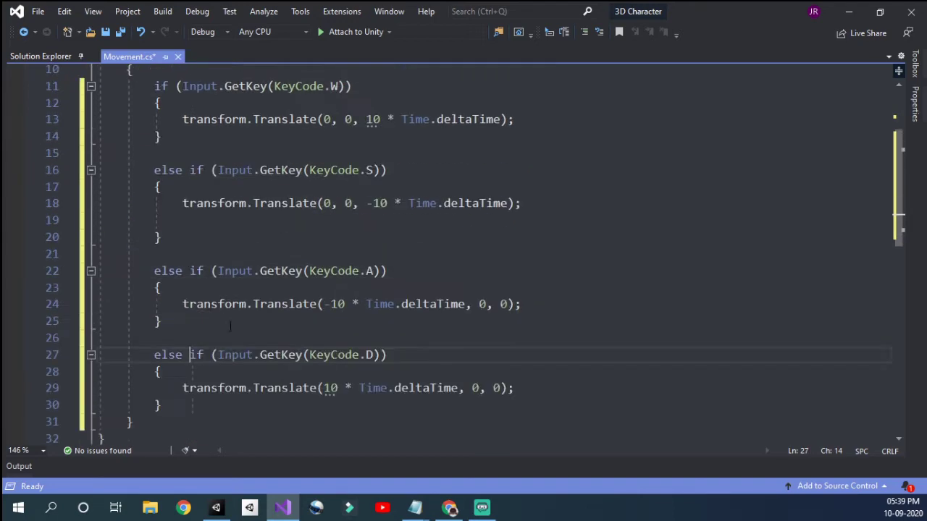
{"action": "left_click", "coordinate": [431, 358]}
{"action": "scroll", "coordinate": [435, 362], "scroll_direction": "up", "scroll_amount": 3}
{"action": "scroll", "coordinate": [435, 362], "scroll_direction": "down", "scroll_amount": 4}
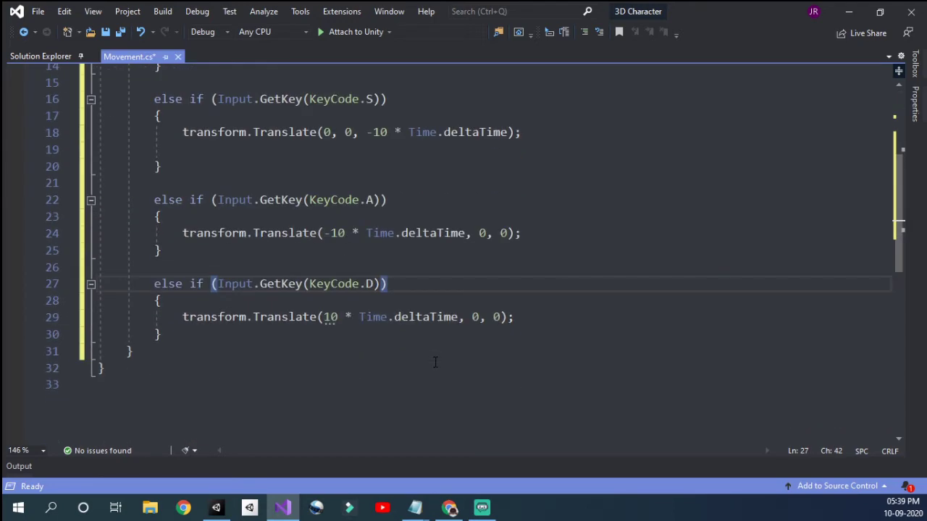
{"action": "left_click", "coordinate": [184, 338]}
{"action": "scroll", "coordinate": [361, 318], "scroll_direction": "up", "scroll_amount": 3}
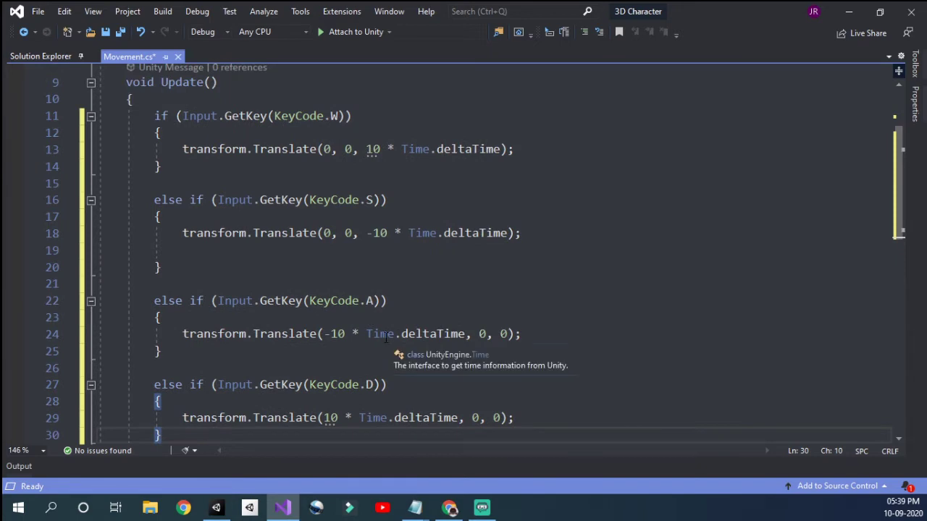
{"action": "scroll", "coordinate": [376, 329], "scroll_direction": "down", "scroll_amount": 2}
{"action": "scroll", "coordinate": [387, 338], "scroll_direction": "down", "scroll_amount": 3}
{"action": "scroll", "coordinate": [387, 338], "scroll_direction": "up", "scroll_amount": 3}
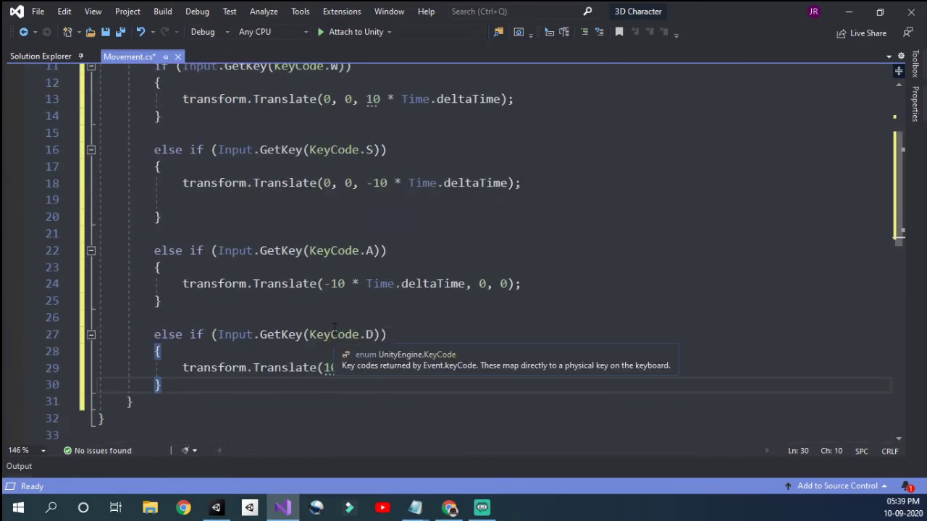
Step: Save Movement.cs, switch to the Unity editor and start Play mode
{"action": "key", "text": "ctrl+s"}
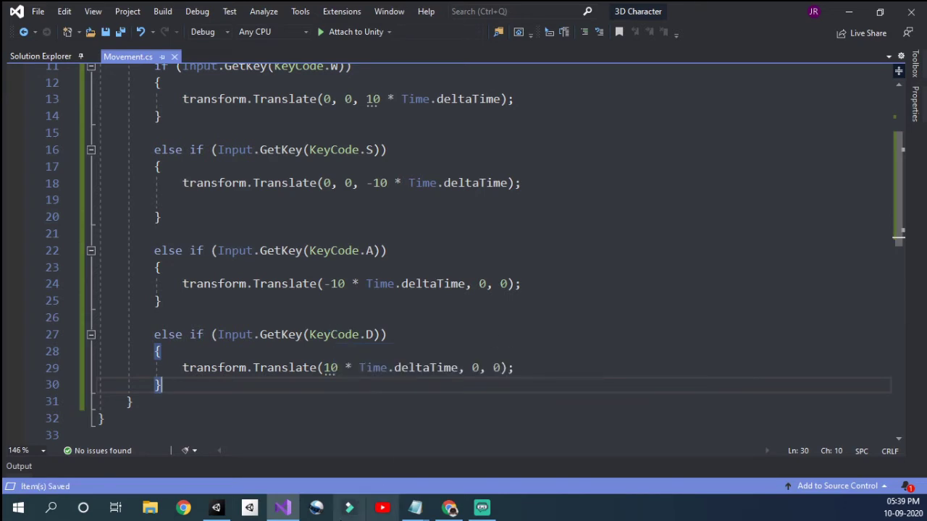
{"action": "left_click", "coordinate": [215, 507]}
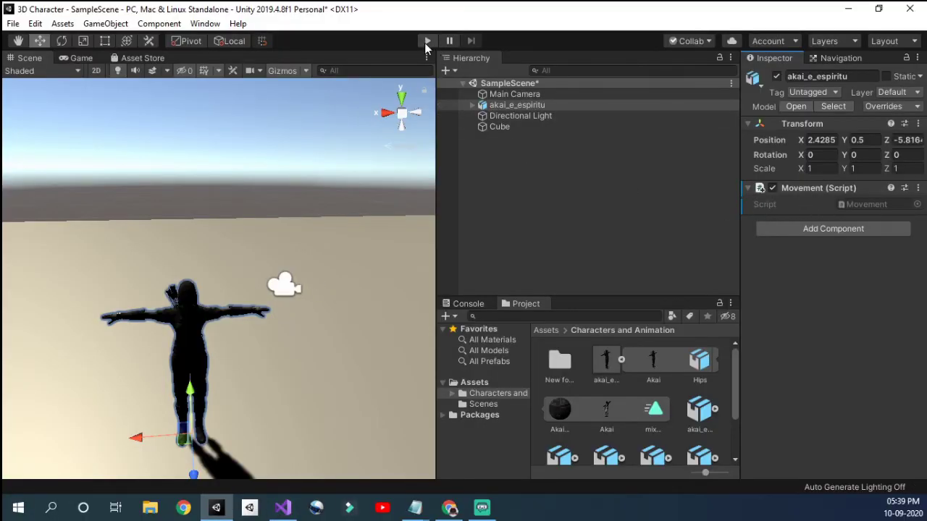
{"action": "left_click", "coordinate": [430, 41]}
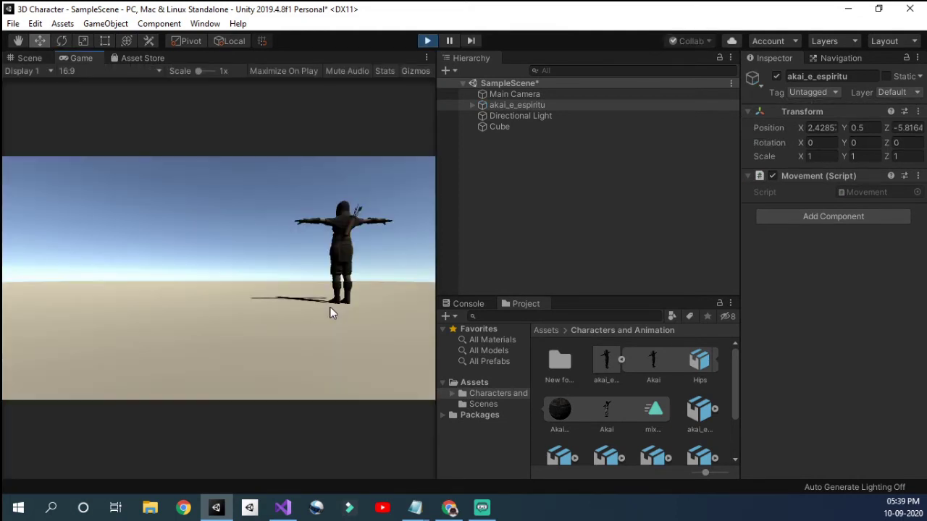
Step: Test the character's movement to both sides, forward and backward in the running game, and stop Play mode
{"action": "key", "text": "a"}
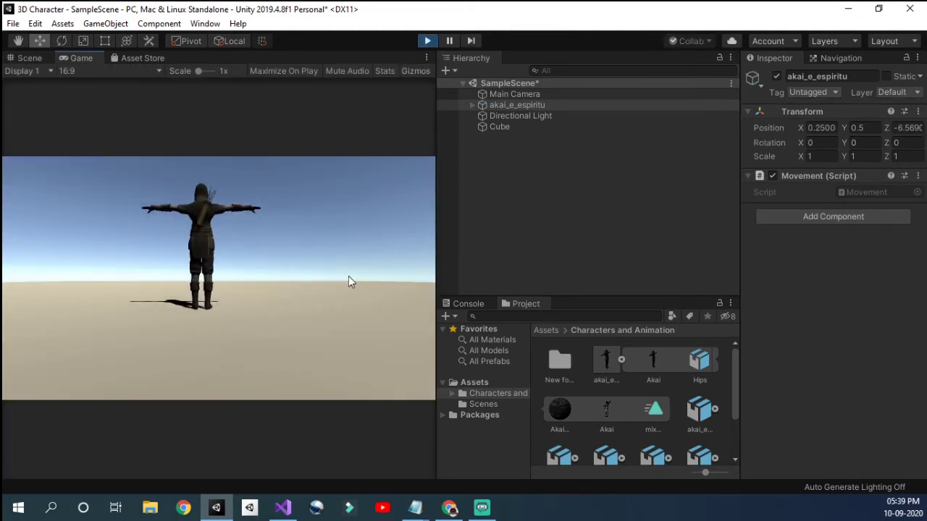
{"action": "key", "text": "w"}
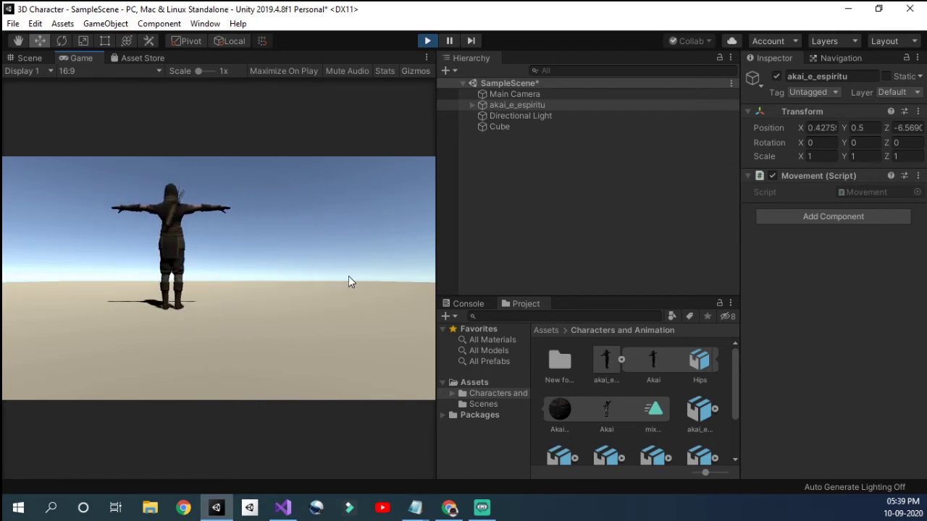
{"action": "key", "text": "w"}
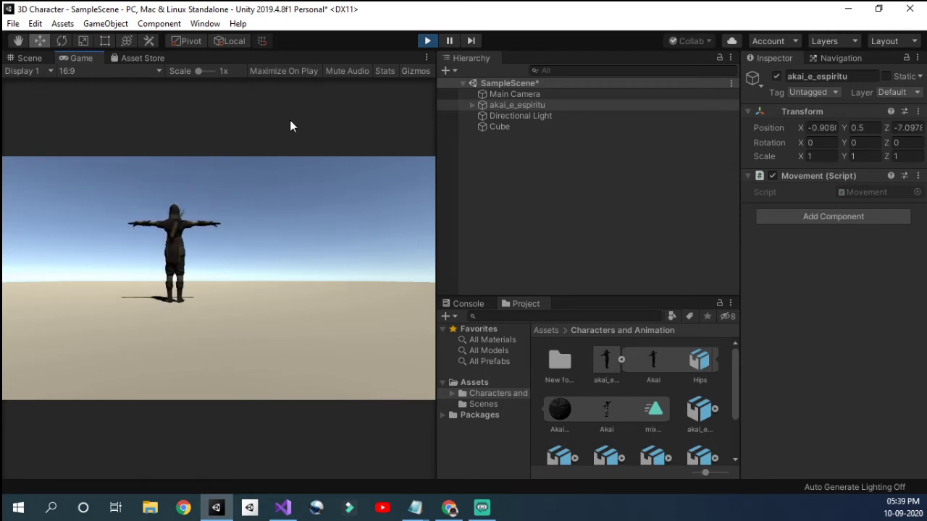
{"action": "key", "text": "d"}
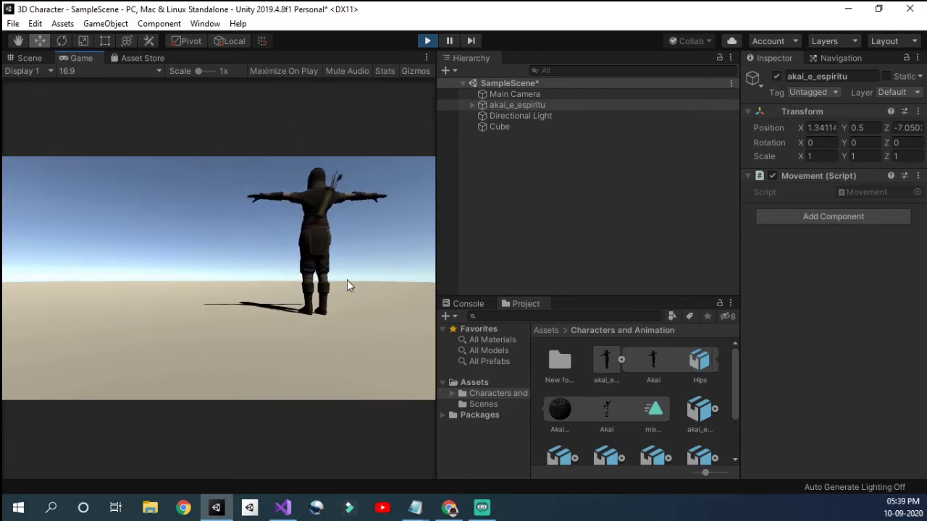
{"action": "key", "text": "s"}
{"action": "key", "text": "a"}
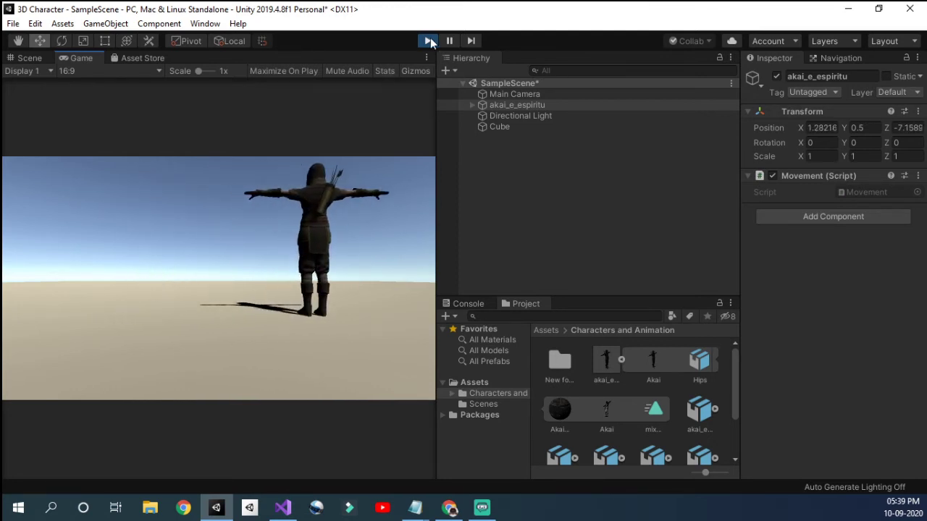
{"action": "left_click", "coordinate": [428, 41]}
Step: Make Main Camera a child of the akai_e_espiritu character in the scene hierarchy
{"action": "mouse_move", "coordinate": [334, 373]}
{"action": "left_mouse_down", "text": "alt"}
{"action": "mouse_move", "coordinate": [297, 415]}
{"action": "mouse_move", "coordinate": [300, 368]}
{"action": "mouse_move", "coordinate": [335, 372]}
{"action": "mouse_move", "coordinate": [323, 365]}
{"action": "left_mouse_up", "text": "alt"}
{"action": "scroll", "coordinate": [329, 341], "scroll_direction": "down", "scroll_amount": 3}
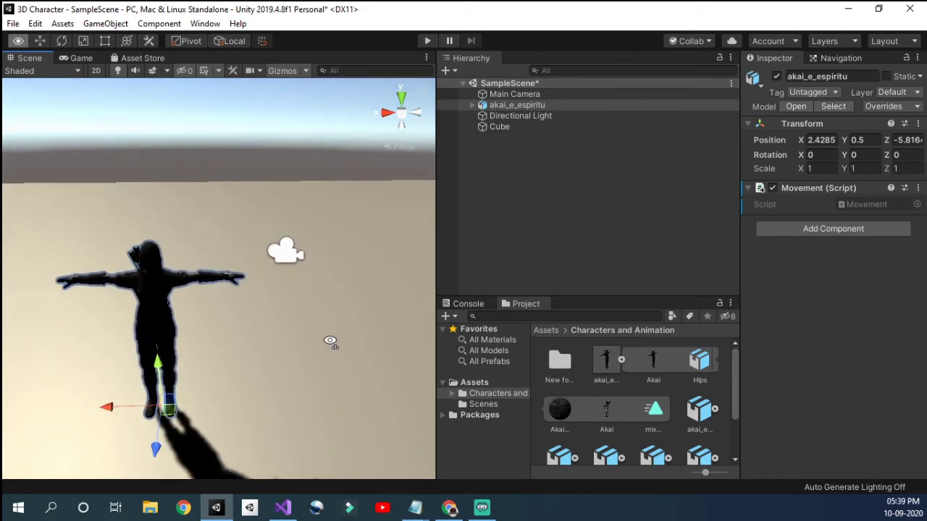
{"action": "scroll", "coordinate": [329, 341], "scroll_direction": "up", "scroll_amount": 1}
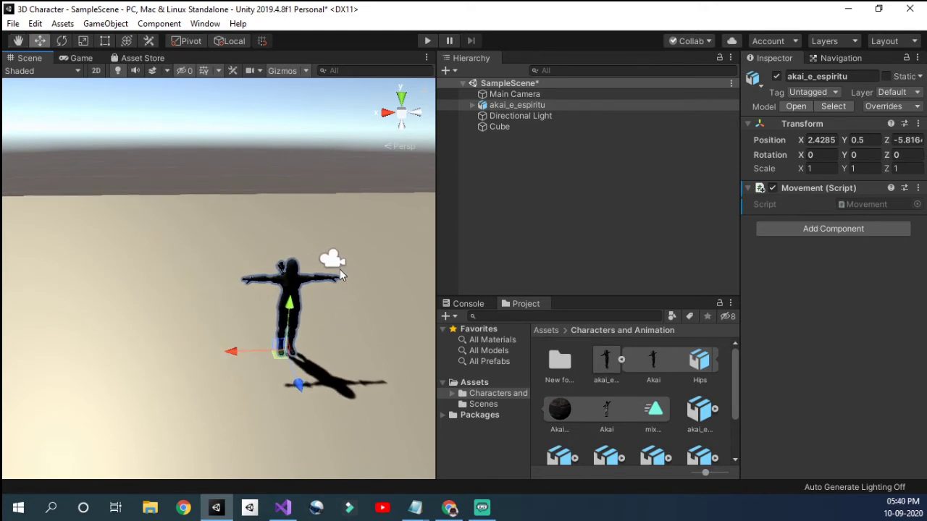
{"action": "left_click", "coordinate": [332, 259]}
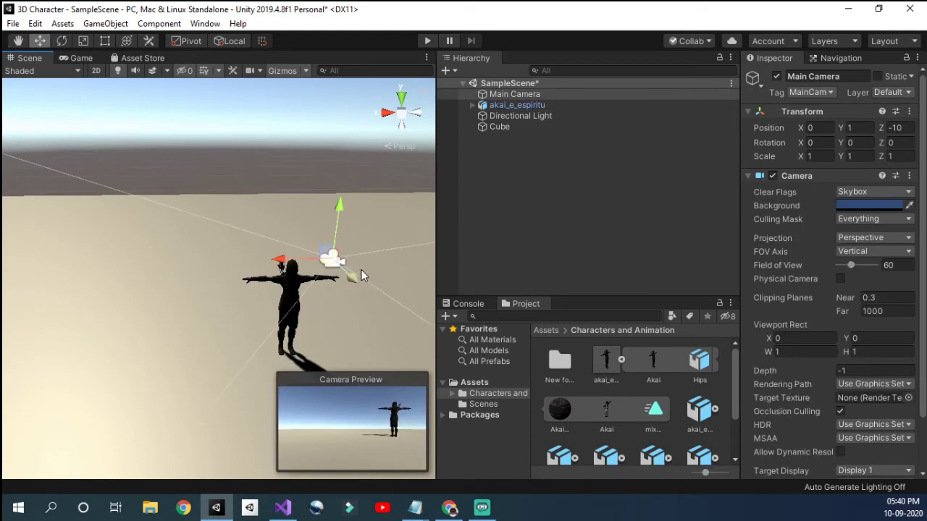
{"action": "left_click_drag", "start_coordinate": [515, 94], "coordinate": [527, 109]}
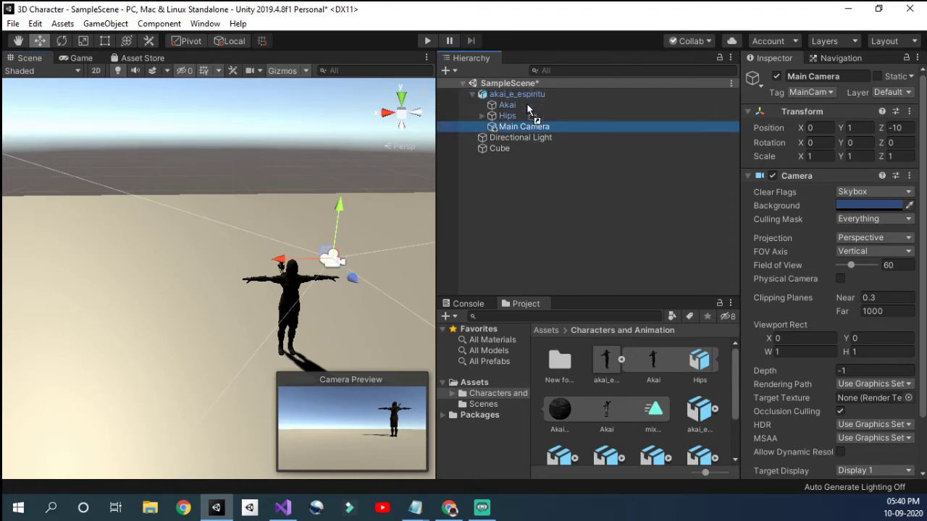
Step: Run the game twice to test how the parented camera behaves with the character's movement, stopping Play mode each time
{"action": "left_click", "coordinate": [427, 42]}
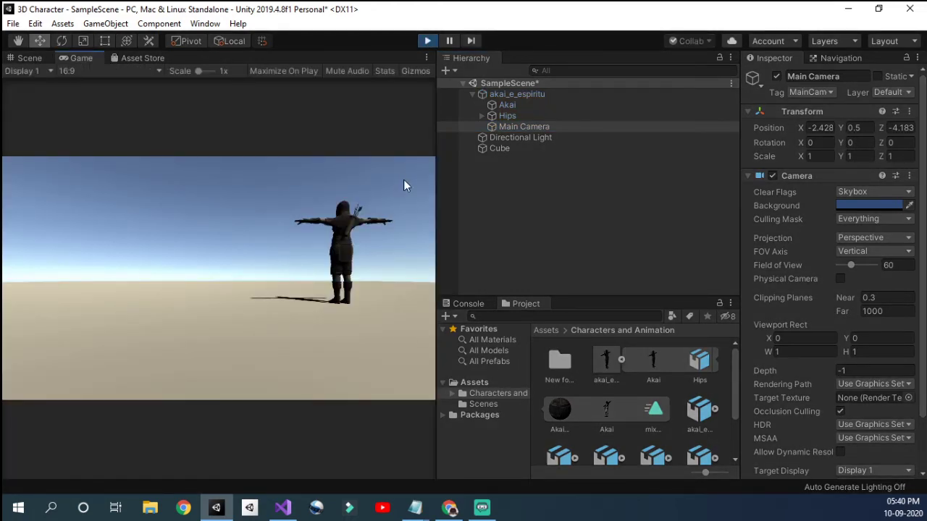
{"action": "left_click", "coordinate": [426, 41]}
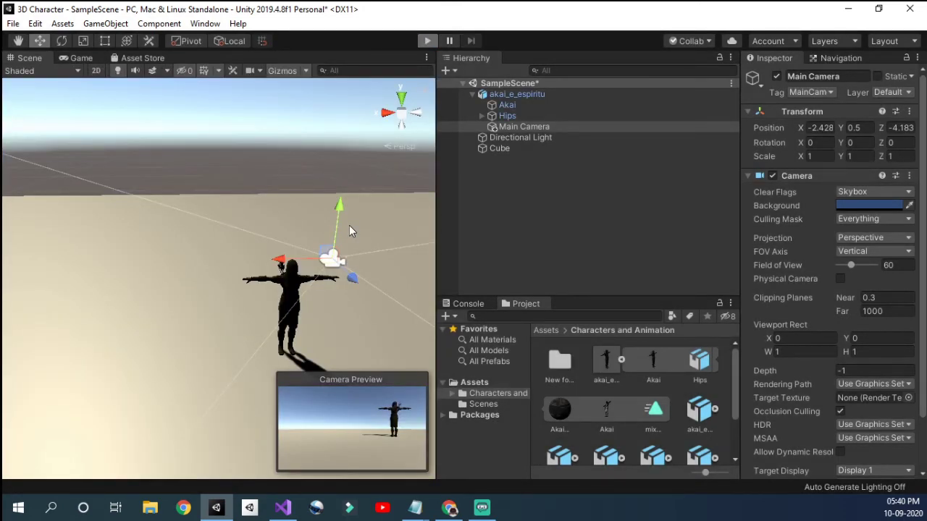
{"action": "key", "text": "ctrl+p"}
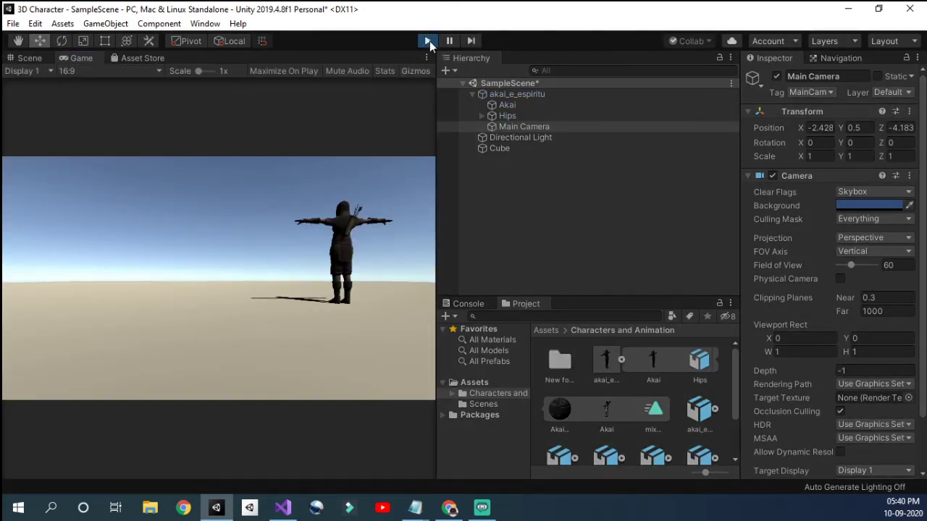
{"action": "left_click", "coordinate": [427, 41]}
Step: Move Main Camera back out of akai_e_espiritu to the scene's top level and test the movement in Play mode
{"action": "left_click_drag", "start_coordinate": [393, 337], "coordinate": [362, 279], "text": "alt"}
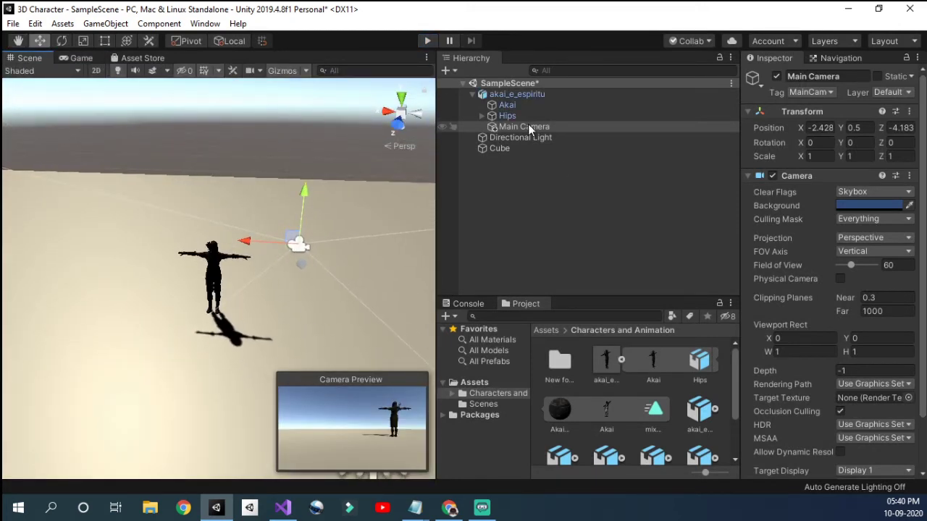
{"action": "left_click_drag", "start_coordinate": [526, 124], "coordinate": [510, 83]}
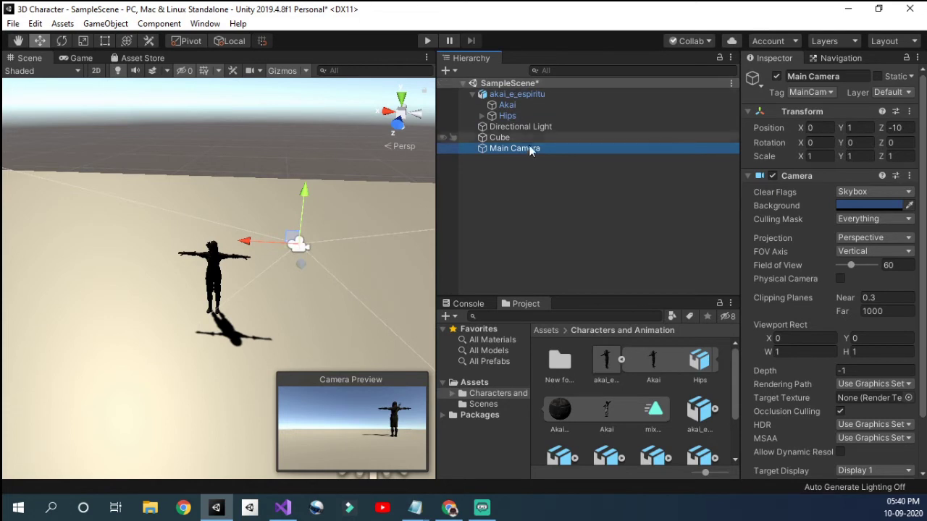
{"action": "left_click", "coordinate": [440, 42]}
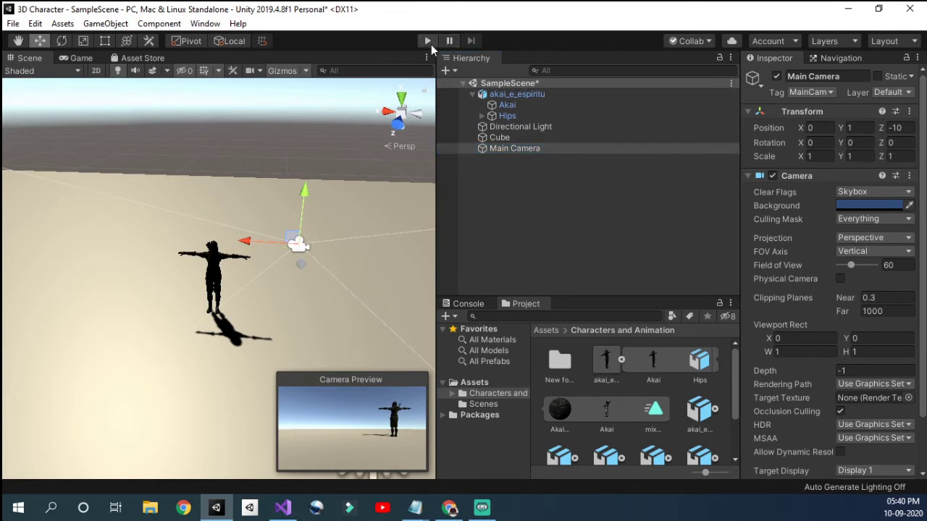
{"action": "left_click", "coordinate": [428, 41]}
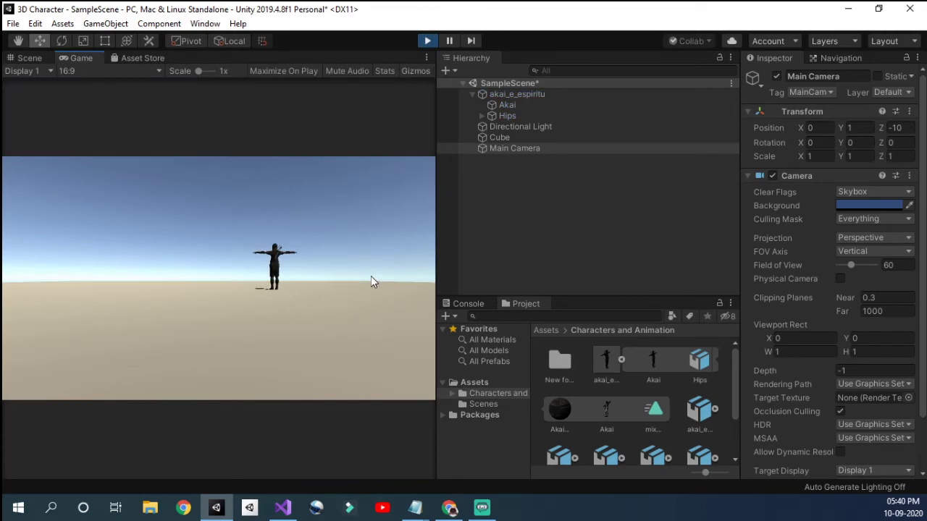
{"action": "left_click", "coordinate": [428, 41]}
Step: Add a new script component named FollowCam to Main Camera and open the script in Visual Studio
{"action": "left_click", "coordinate": [525, 148]}
{"action": "scroll", "coordinate": [805, 435], "scroll_direction": "down", "scroll_amount": 3}
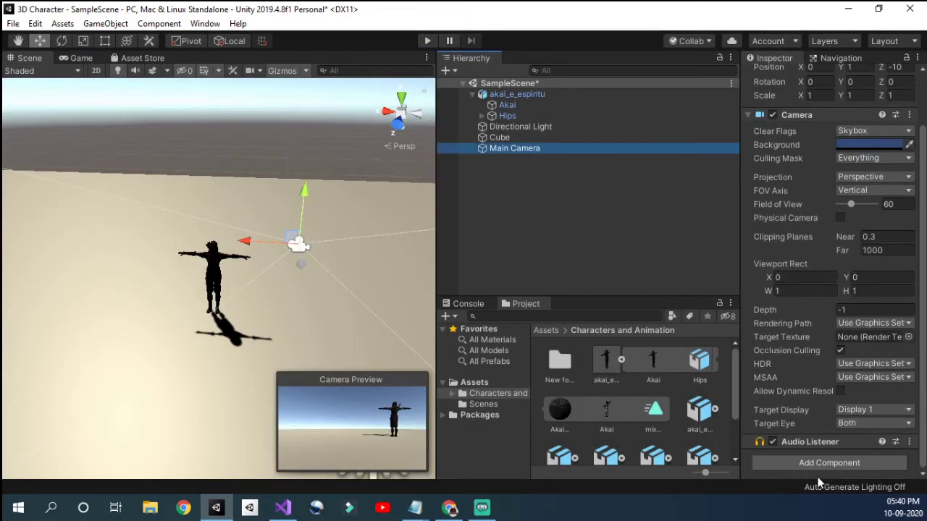
{"action": "left_click", "coordinate": [805, 463]}
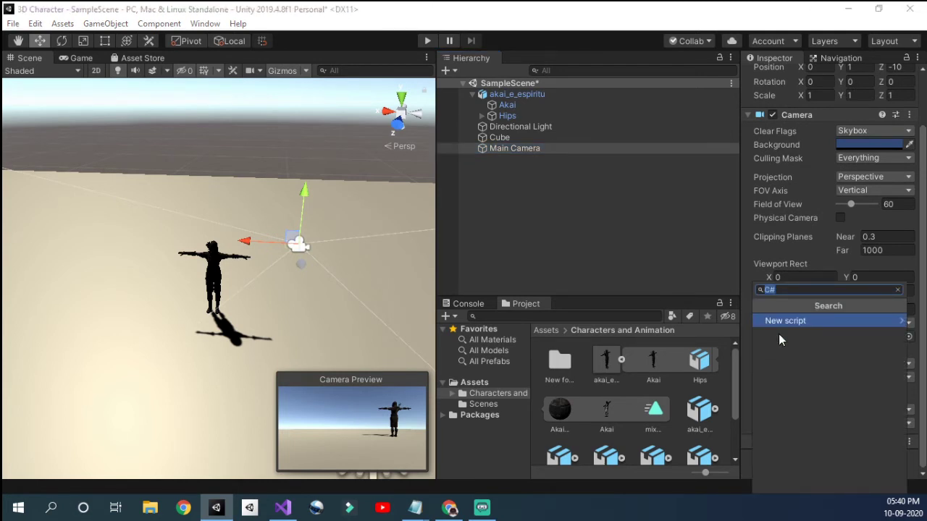
{"action": "key", "text": "Return"}
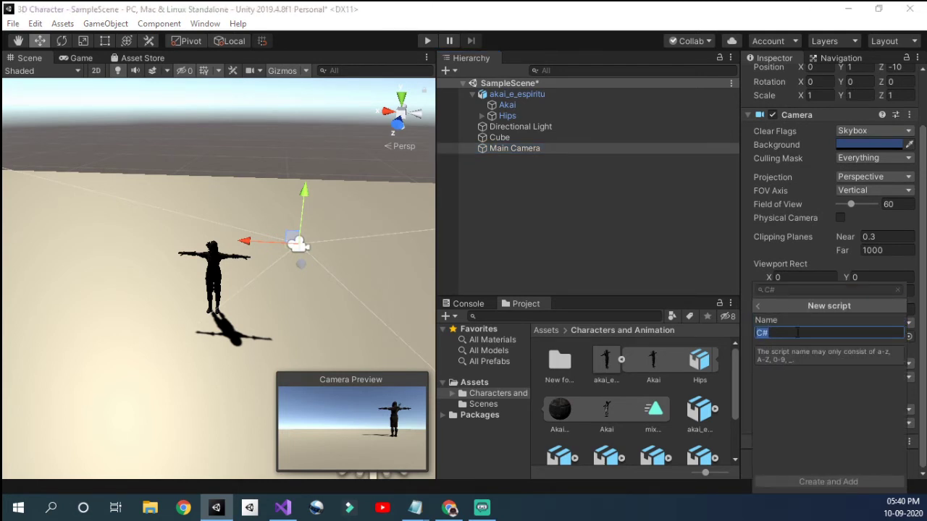
{"action": "type", "text": "Follow"}
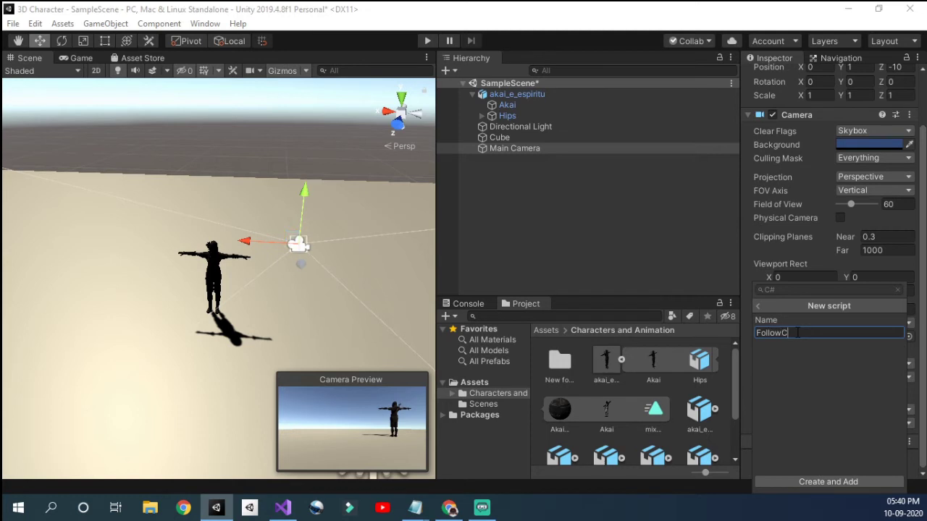
{"action": "type", "text": "Cam"}
{"action": "key", "text": "Return"}
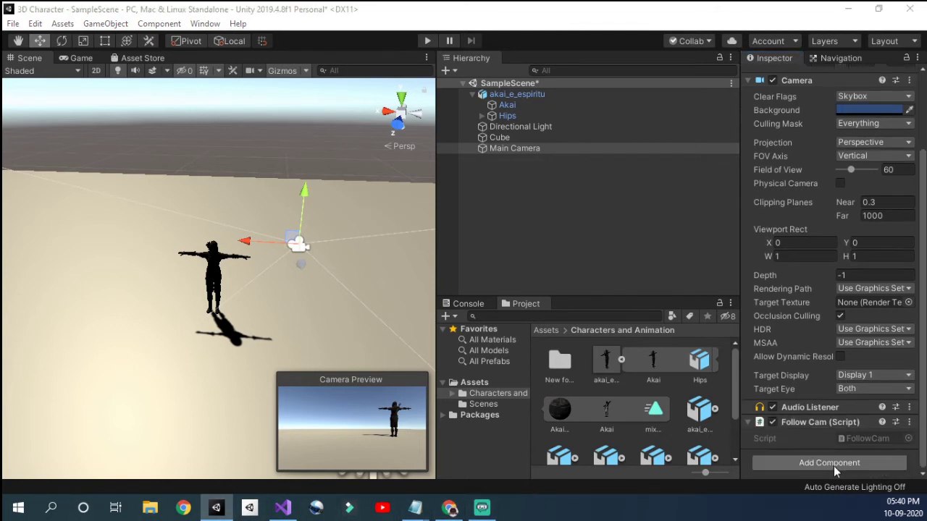
{"action": "right_click", "coordinate": [803, 419]}
{"action": "left_click", "coordinate": [808, 429]}
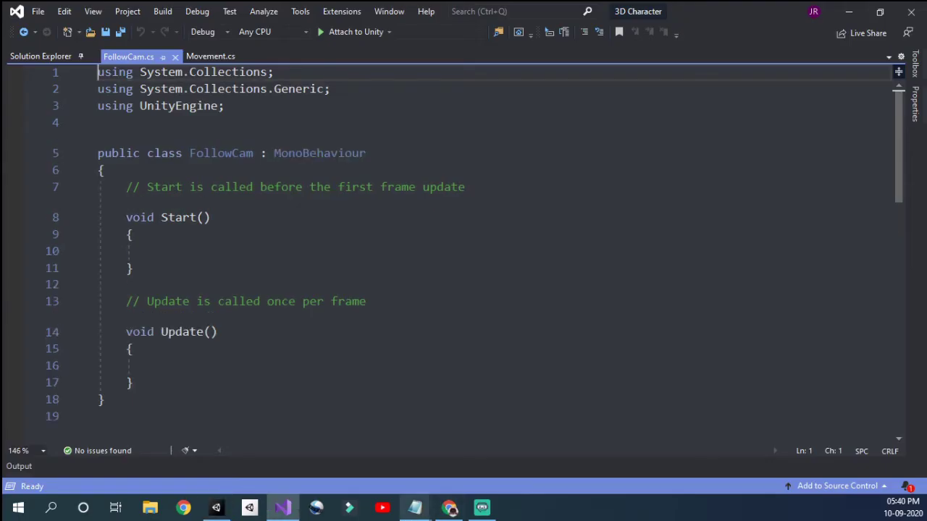
Step: Delete the Start method and its comment from the FollowCam class and begin a public field declaration in their place
{"action": "scroll", "coordinate": [221, 284], "scroll_direction": "down", "scroll_amount": 4}
{"action": "scroll", "coordinate": [221, 284], "scroll_direction": "up", "scroll_amount": 4}
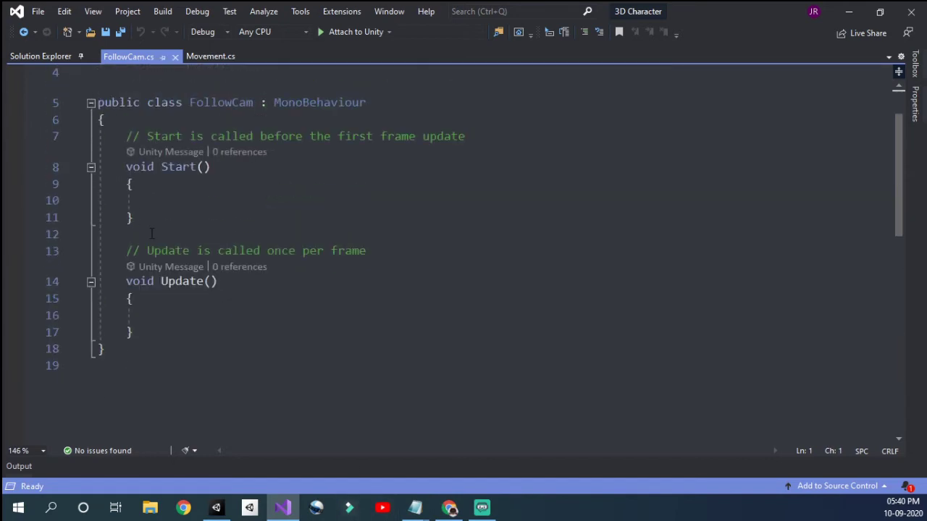
{"action": "left_click_drag", "start_coordinate": [134, 217], "coordinate": [82, 145]}
{"action": "key", "text": "Delete"}
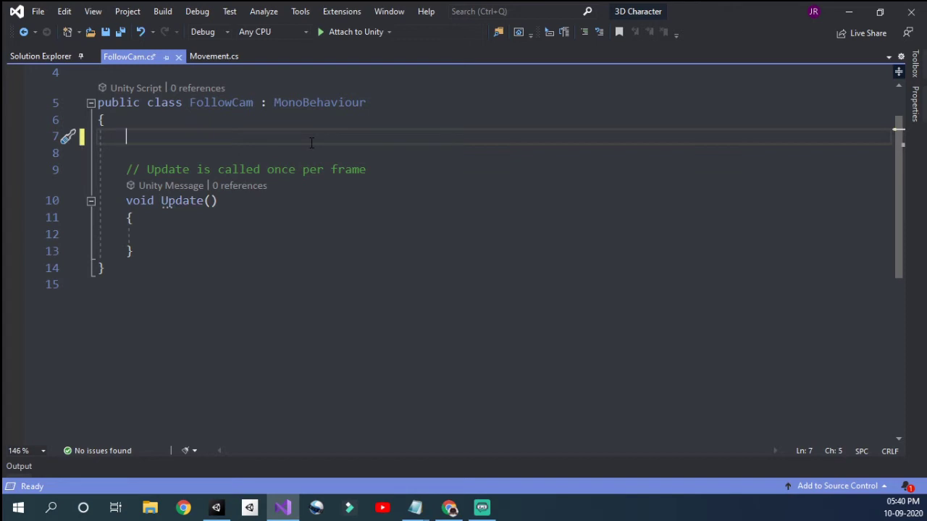
{"action": "type", "text": "public "}
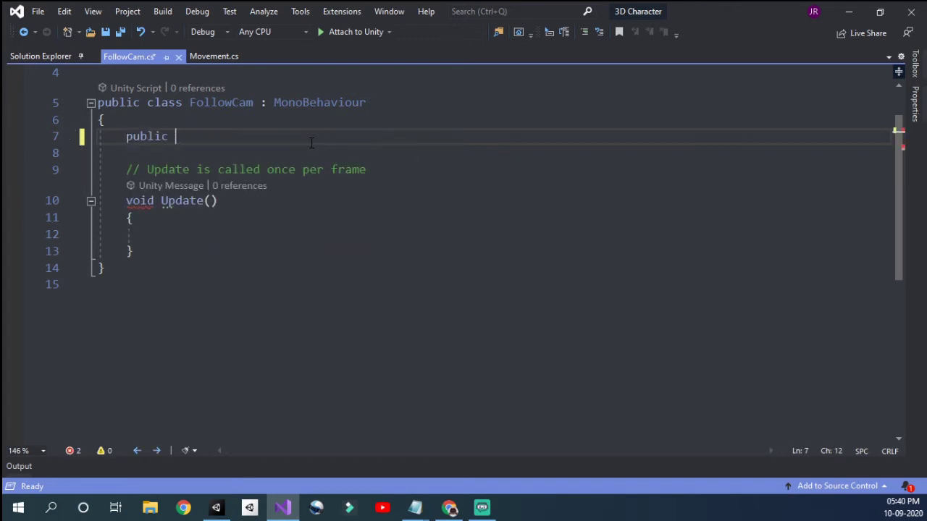
{"action": "type", "text": "TrackedReference"}
{"action": "key", "text": "BackSpace"}
{"action": "key", "text": "BackSpace"}
{"action": "key", "text": "BackSpace"}
{"action": "key", "text": "BackSpace"}
{"action": "key", "text": "BackSpace"}
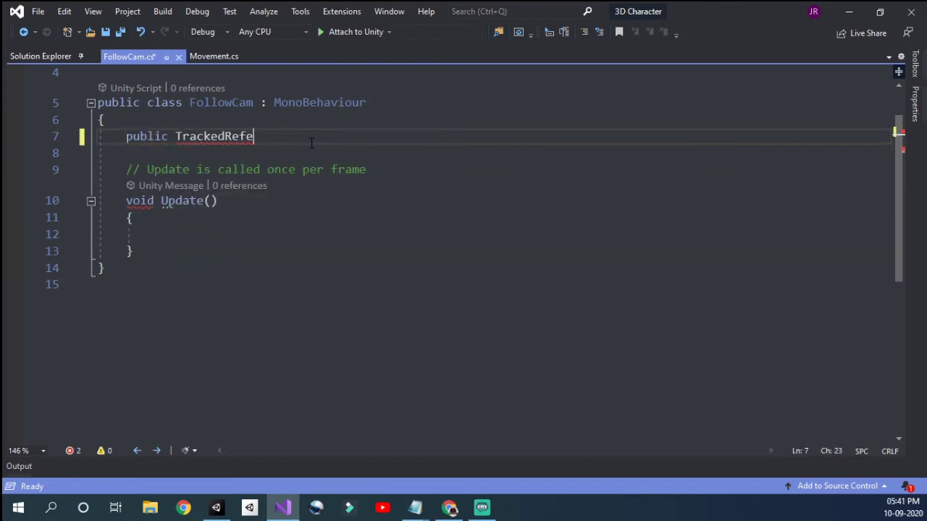
{"action": "key", "text": "BackSpace"}
{"action": "key", "text": "BackSpace"}
{"action": "key", "text": "BackSpace"}
{"action": "key", "text": "BackSpace"}
{"action": "key", "text": "BackSpace"}
{"action": "key", "text": "BackSpace"}
{"action": "key", "text": "BackSpace"}
{"action": "key", "text": "BackSpace"}
{"action": "key", "text": "BackSpace"}
{"action": "key", "text": "BackSpace"}
{"action": "key", "text": "BackSpace"}
Step: Complete the public field declaration in FollowCam with the type Transform and the name player
{"action": "type", "text": "Tra"}
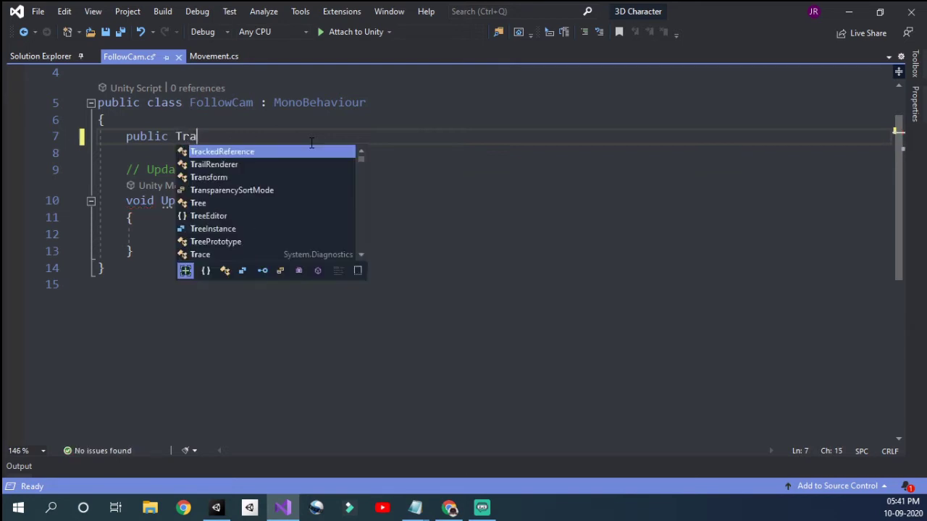
{"action": "type", "text": "nsform player"}
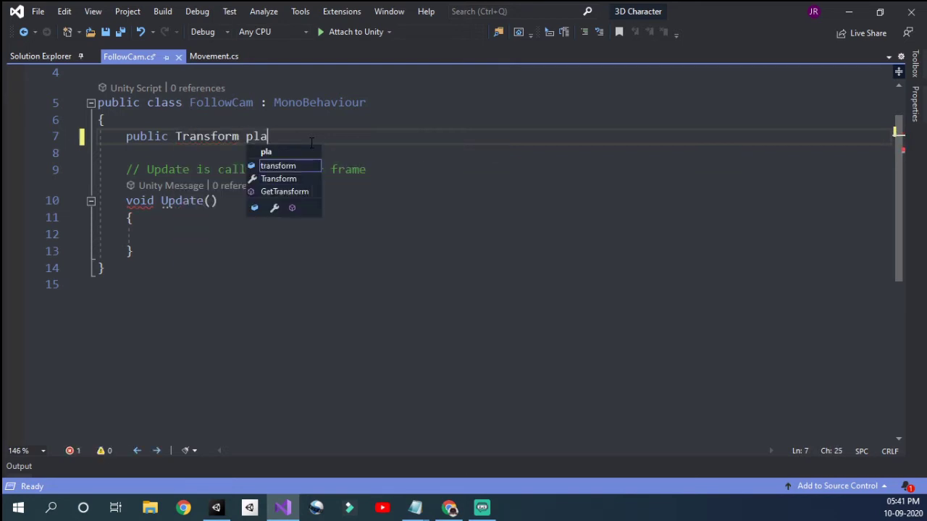
Step: Write the statement transform.position = player.position + vecForCamera; in the Update method of FollowCam
{"action": "left_click", "coordinate": [175, 232]}
{"action": "type", "text": "tra"}
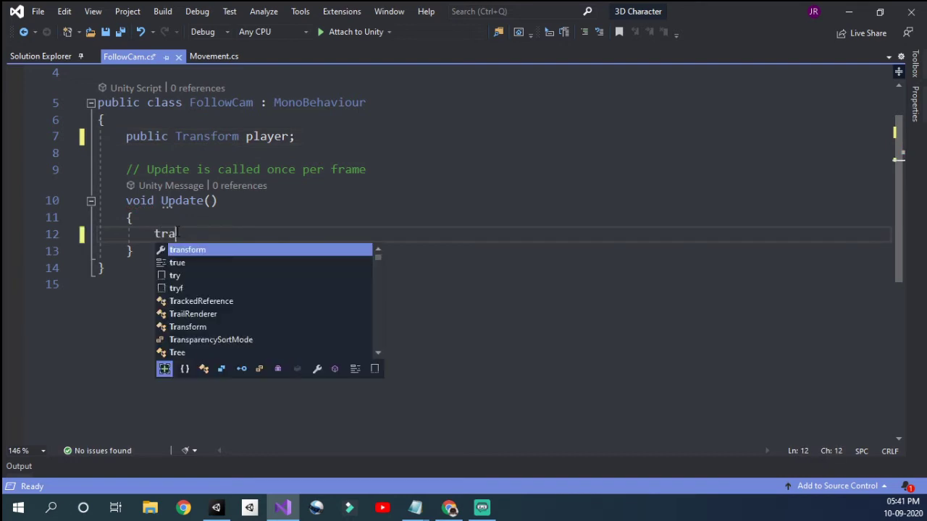
{"action": "key", "text": "Tab"}
{"action": "type", "text": "."}
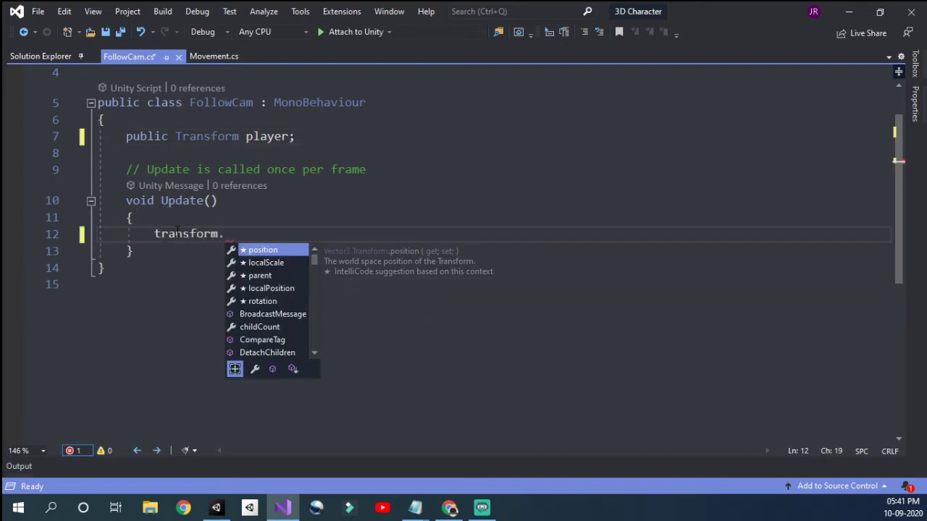
{"action": "key", "text": "Tab"}
{"action": "type", "text": "= p"}
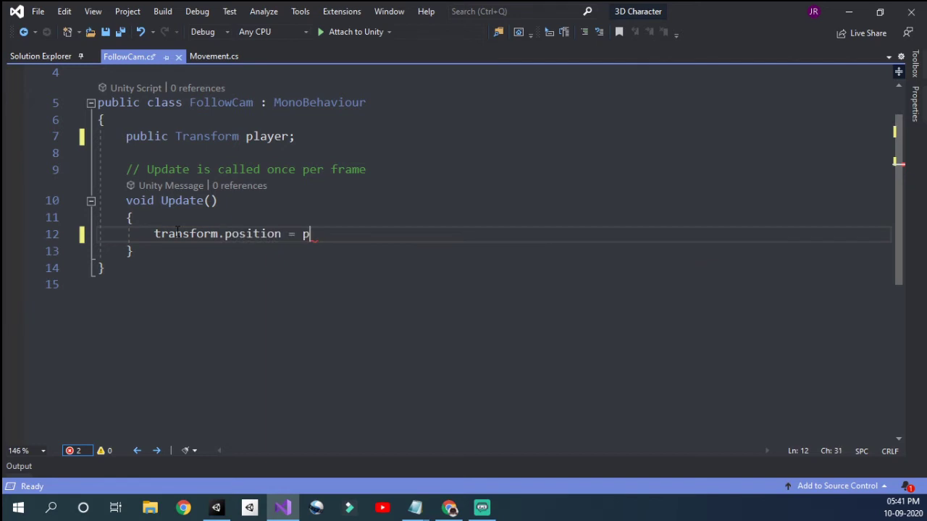
{"action": "type", "text": "layer"}
{"action": "key", "text": "BackSpace"}
{"action": "type", "text": "."}
{"action": "key", "text": "Tab"}
{"action": "type", "text": "+"}
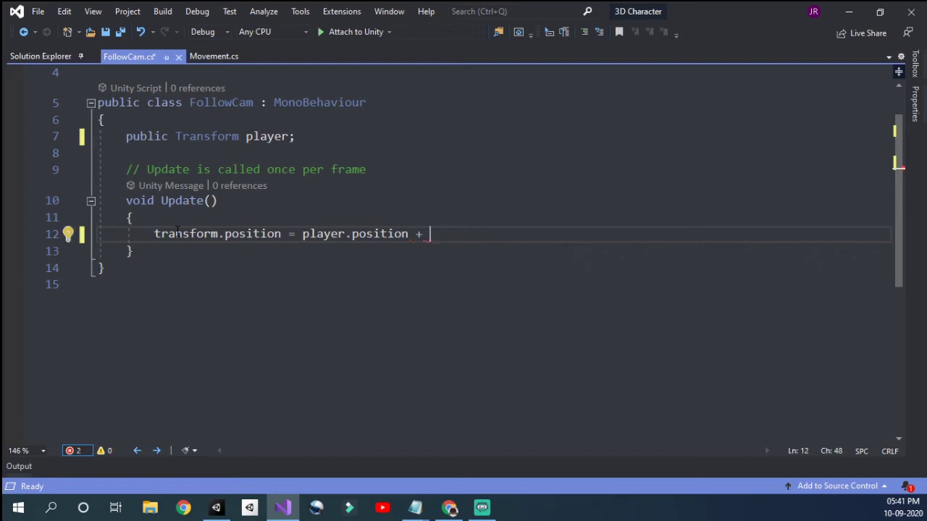
{"action": "type", "text": "vec"}
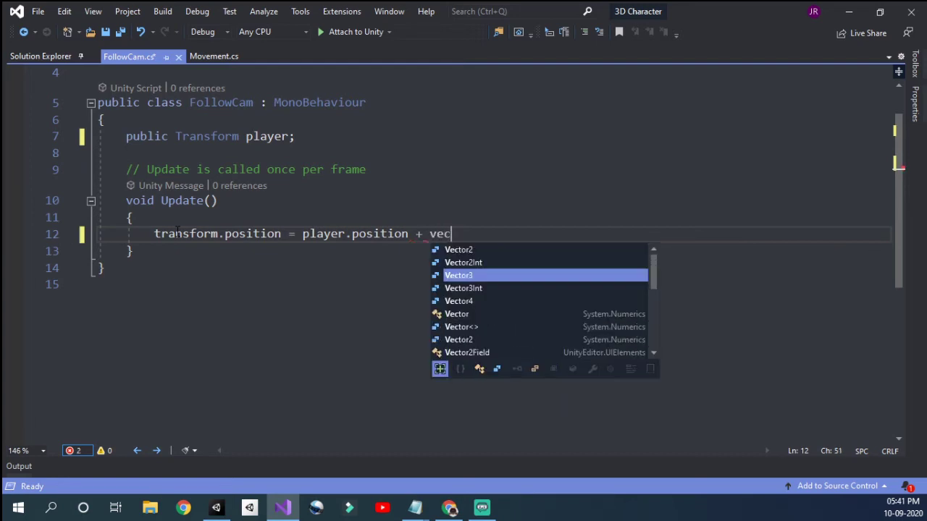
{"action": "type", "text": "ForCamera"}
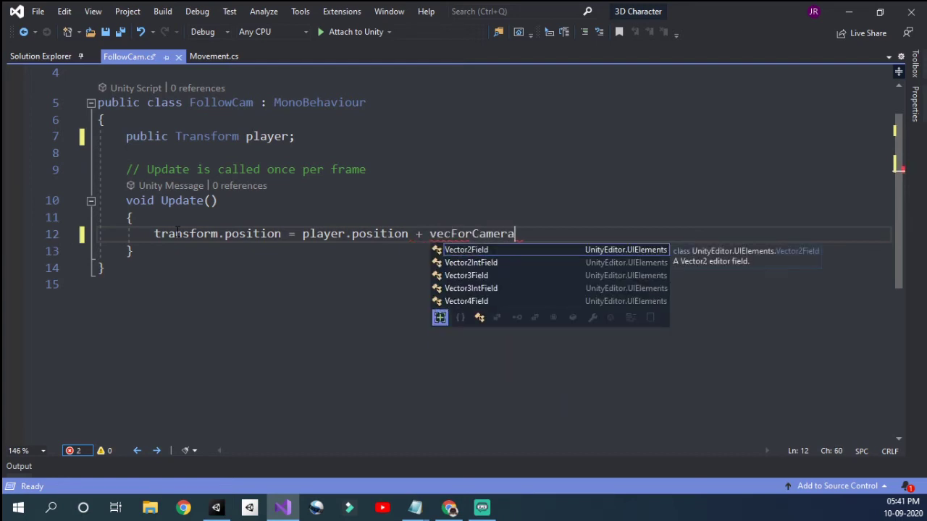
{"action": "type", "text": ";"}
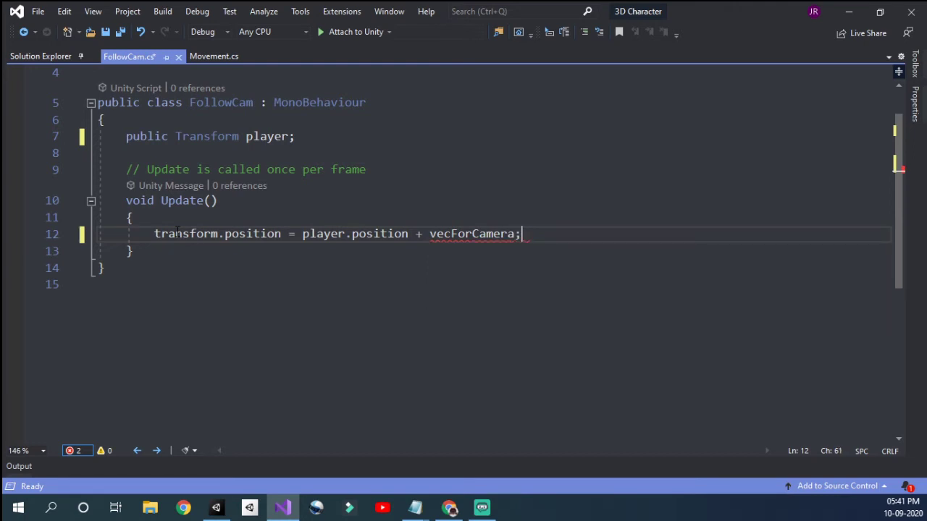
Step: Declare the field public Vector3 vecForCamera; below the player field and save FollowCam.cs
{"action": "left_click", "coordinate": [318, 135]}
{"action": "key", "text": "Return"}
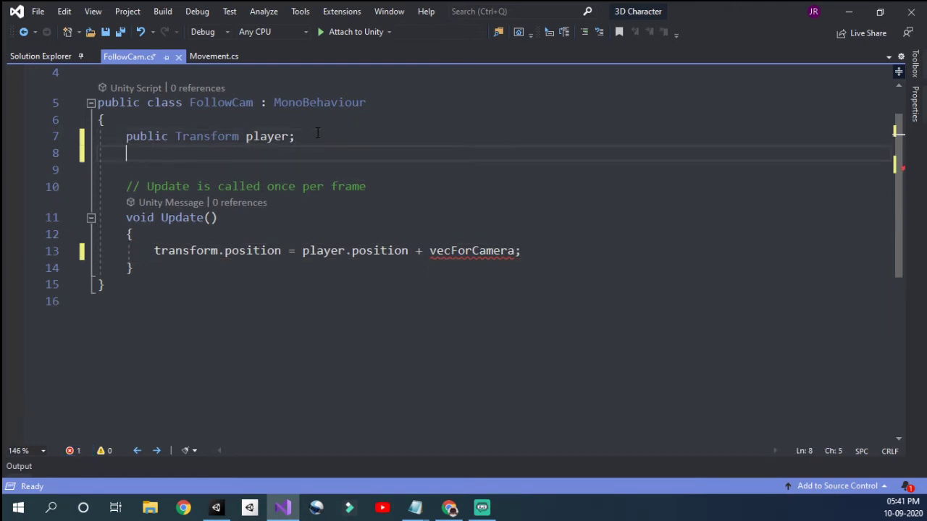
{"action": "type", "text": "public vec"}
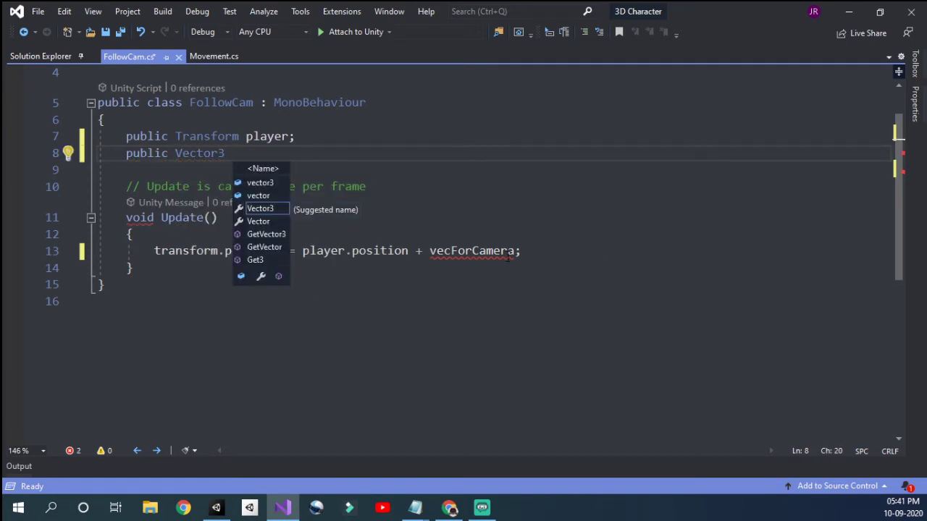
{"action": "double_click", "coordinate": [470, 250]}
{"action": "key", "text": "ctrl+c"}
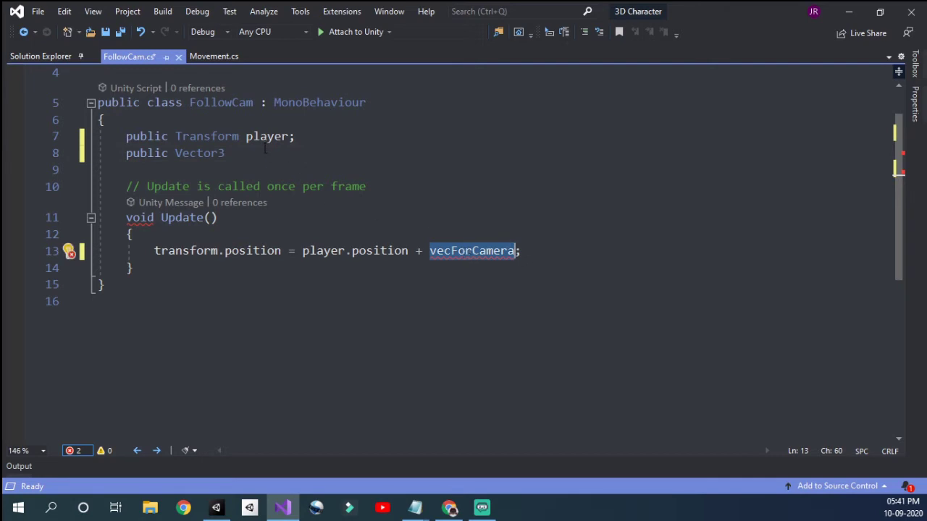
{"action": "left_click", "coordinate": [265, 149]}
{"action": "key", "text": "ctrl+v"}
{"action": "type", "text": ";"}
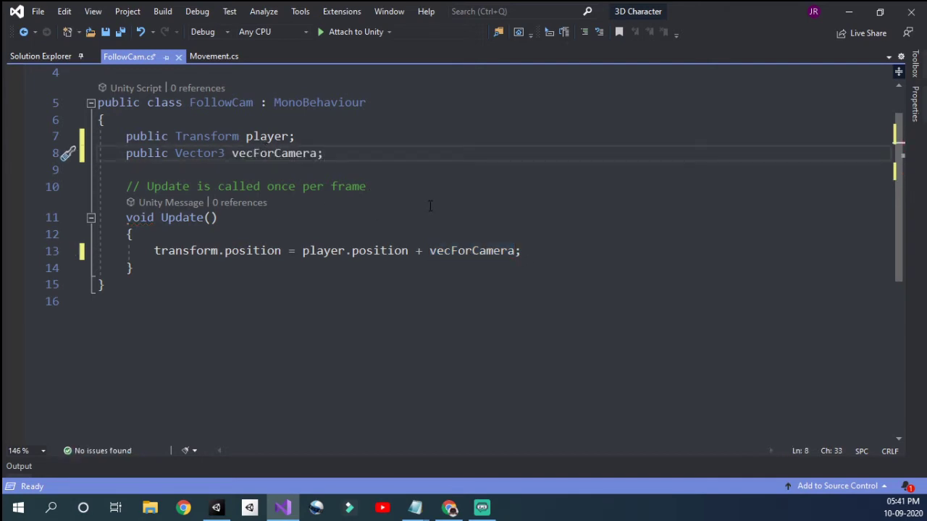
{"action": "key", "text": "ctrl+s"}
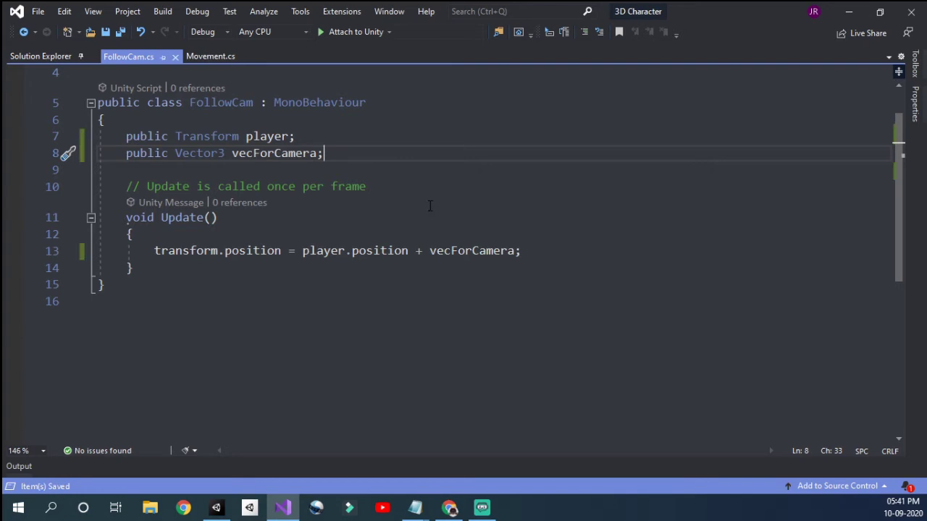
Step: Switch to Unity, assign akai_e_espiritu as the Follow Cam player, and set Vec For Camera to Y 1 and Z -4
{"action": "left_click", "coordinate": [216, 507]}
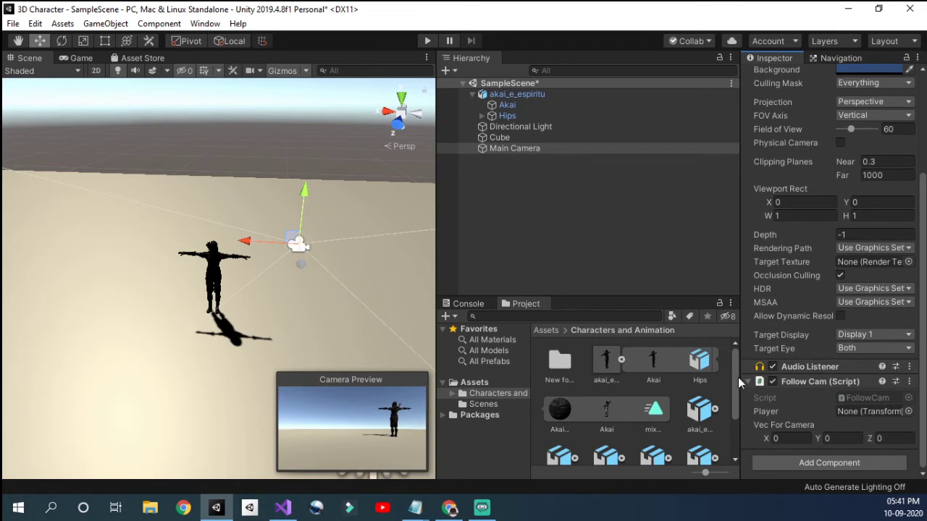
{"action": "left_click_drag", "start_coordinate": [510, 94], "coordinate": [873, 412]}
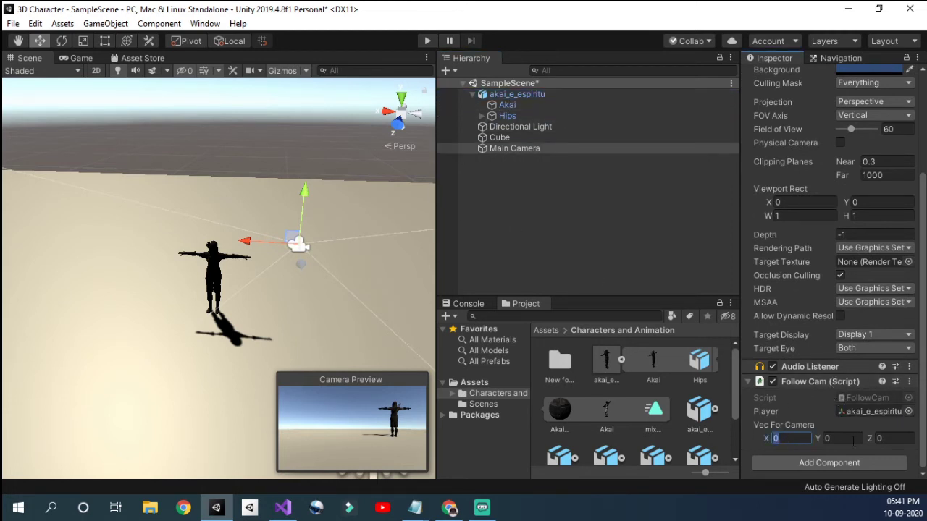
{"action": "left_click", "coordinate": [882, 439]}
{"action": "type", "text": "-4"}
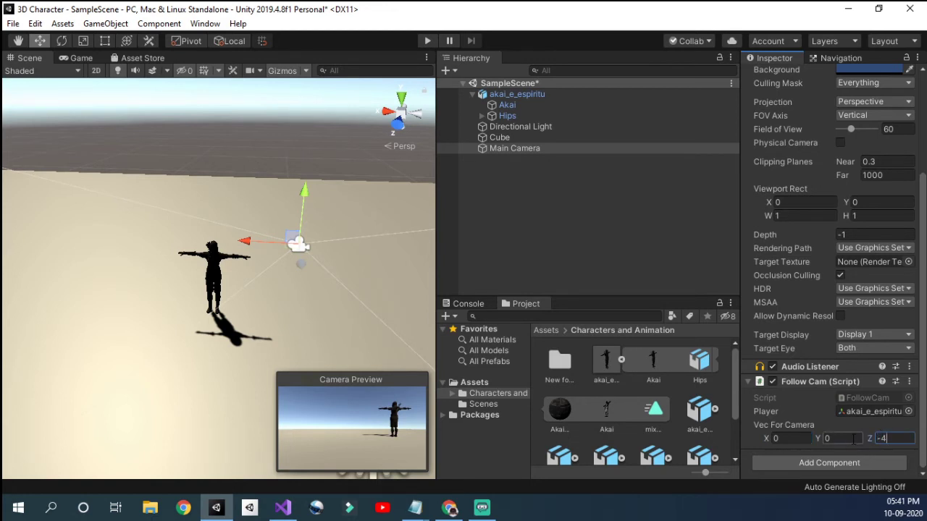
{"action": "left_click", "coordinate": [853, 439]}
Step: Run the scene in play mode to check the camera's view of the character, and stop it
{"action": "left_click", "coordinate": [421, 38]}
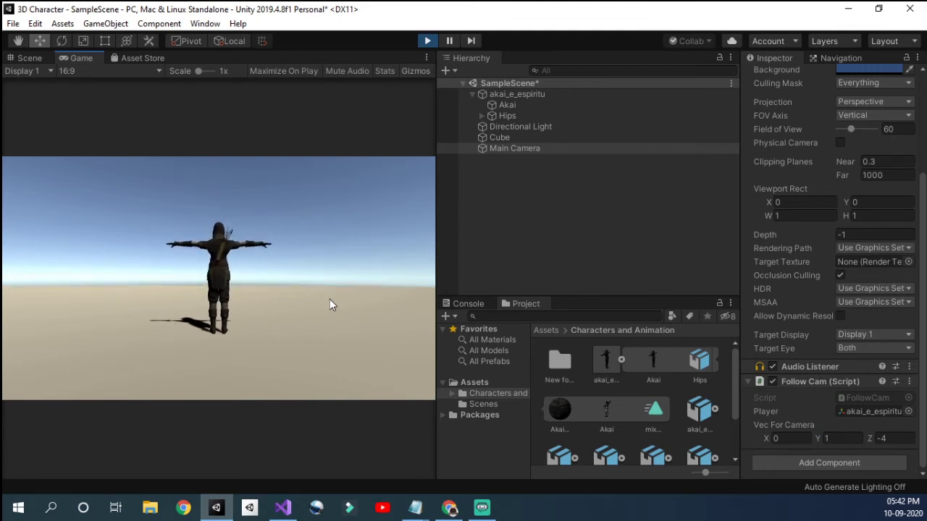
{"action": "left_click", "coordinate": [427, 41]}
{"action": "right_click_drag", "start_coordinate": [336, 272], "coordinate": [345, 313]}
Step: Find the Idle animation clip in the Characters and Animation folder and play its preview briefly
{"action": "scroll", "coordinate": [565, 393], "scroll_direction": "down", "scroll_amount": 2}
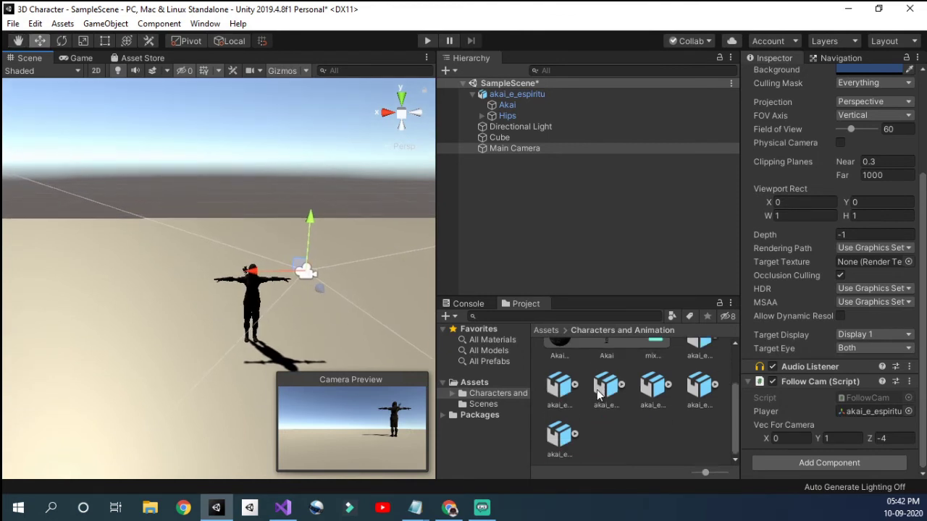
{"action": "scroll", "coordinate": [632, 403], "scroll_direction": "up", "scroll_amount": 2}
{"action": "scroll", "coordinate": [708, 394], "scroll_direction": "down", "scroll_amount": 1}
{"action": "scroll", "coordinate": [710, 396], "scroll_direction": "up", "scroll_amount": 1}
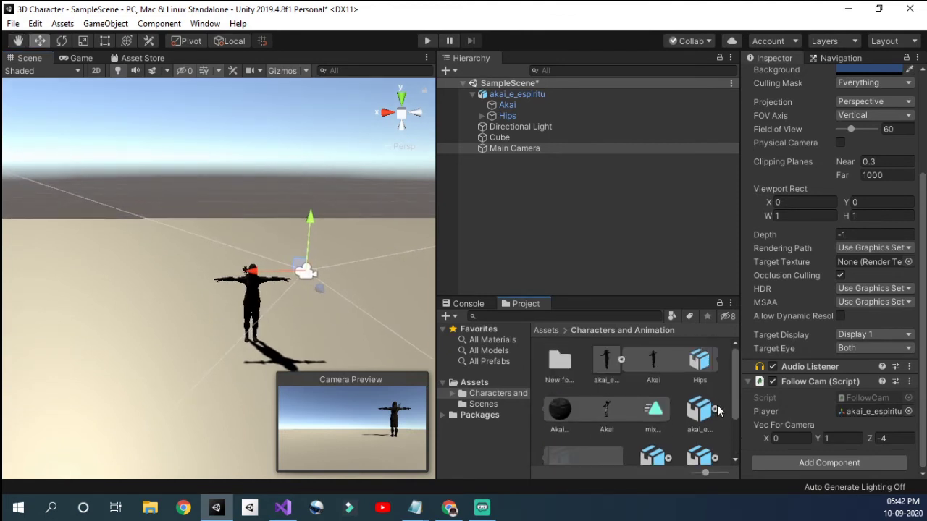
{"action": "scroll", "coordinate": [651, 406], "scroll_direction": "down", "scroll_amount": 2}
{"action": "left_click", "coordinate": [606, 386]}
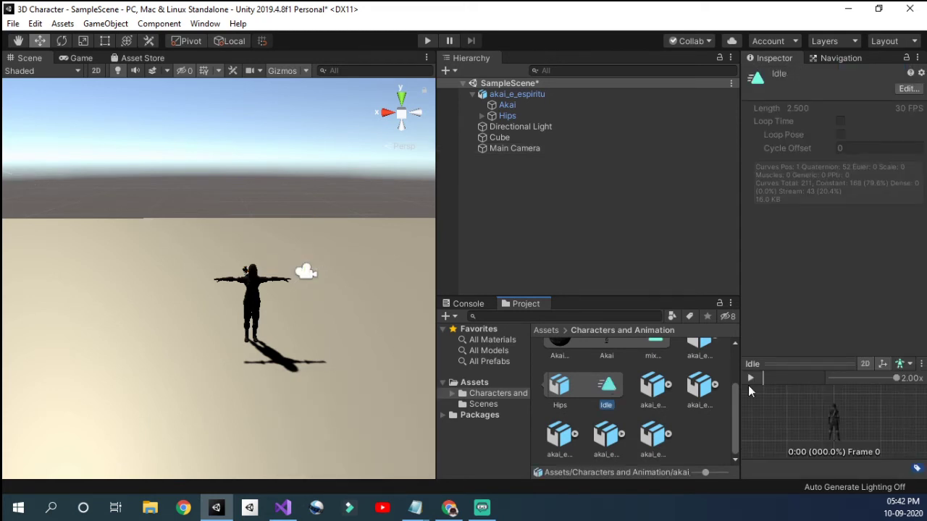
{"action": "left_click", "coordinate": [750, 378]}
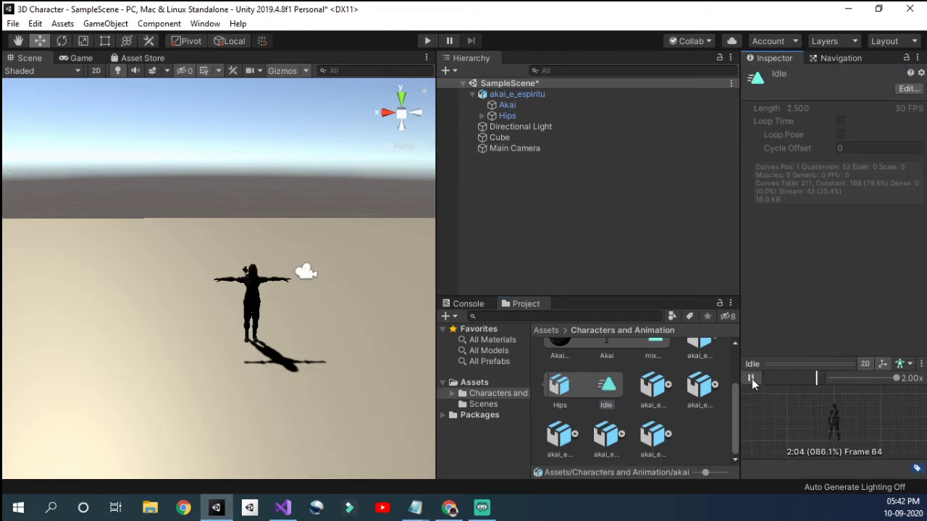
{"action": "left_click", "coordinate": [751, 379]}
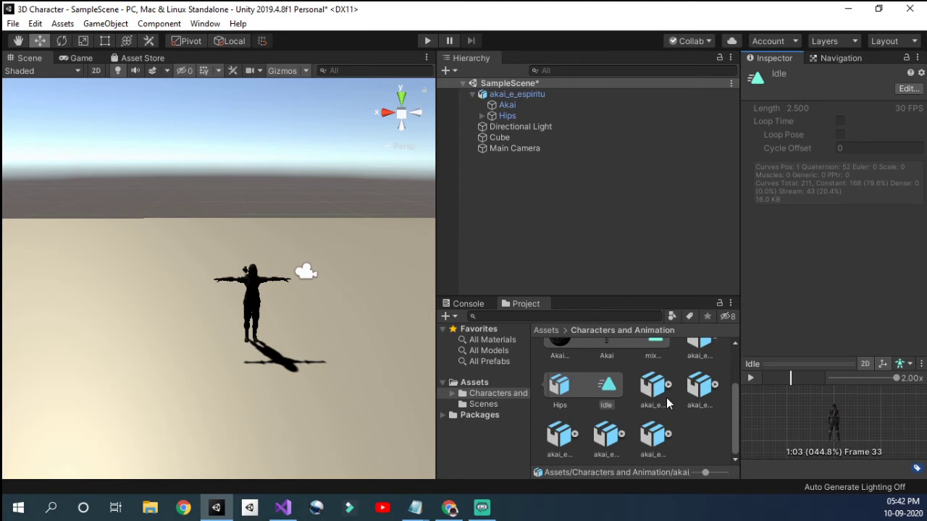
Step: Duplicate the Idle animation clip from its model as a standalone asset in Characters and Animation
{"action": "left_click", "coordinate": [610, 388]}
{"action": "key", "text": "ctrl+d"}
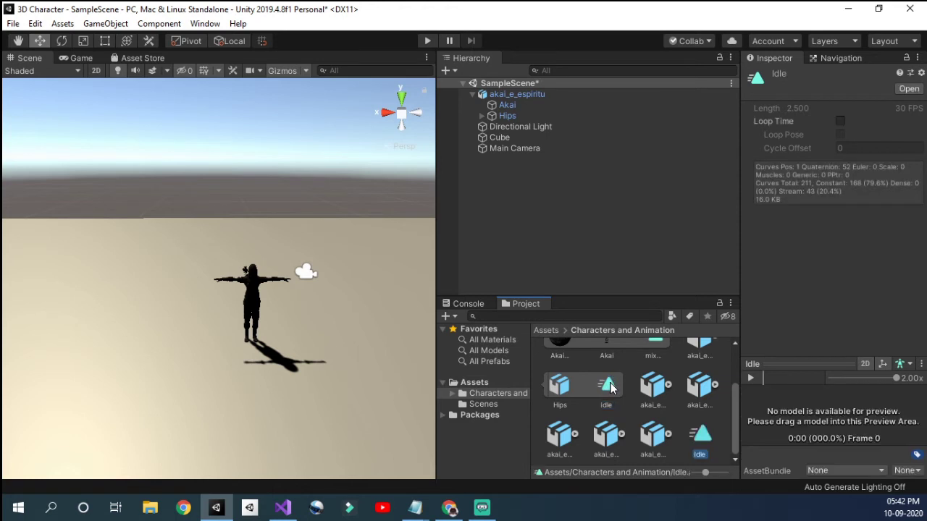
{"action": "left_click", "coordinate": [706, 423]}
Step: Mark the duplicated Idle clip as Legacy in the Inspector's Debug mode and return the Inspector to Normal mode
{"action": "left_click", "coordinate": [703, 434]}
{"action": "left_click", "coordinate": [918, 58]}
{"action": "left_click", "coordinate": [839, 96]}
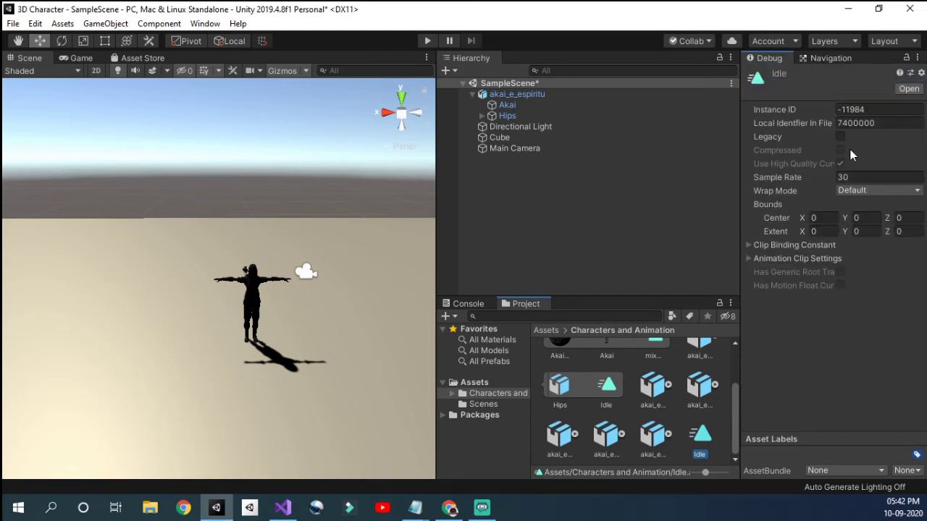
{"action": "left_click", "coordinate": [916, 58]}
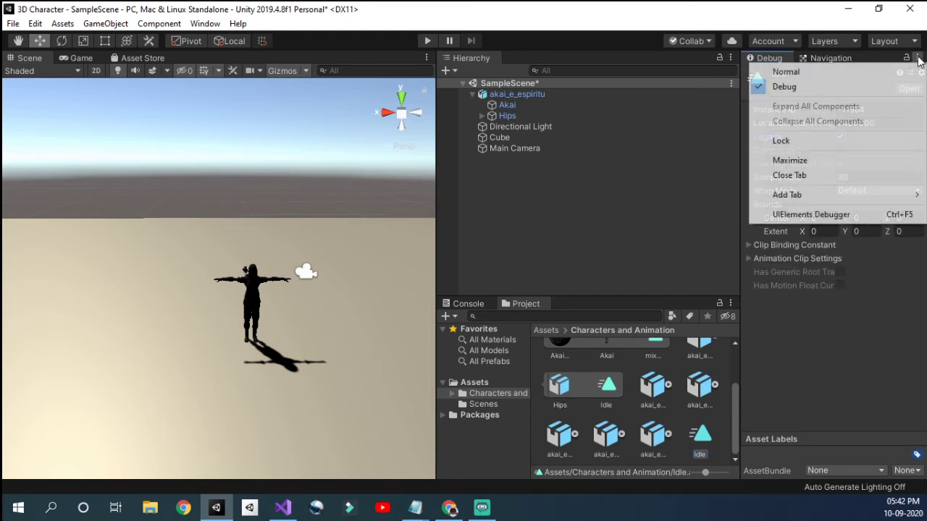
{"action": "left_click", "coordinate": [866, 76]}
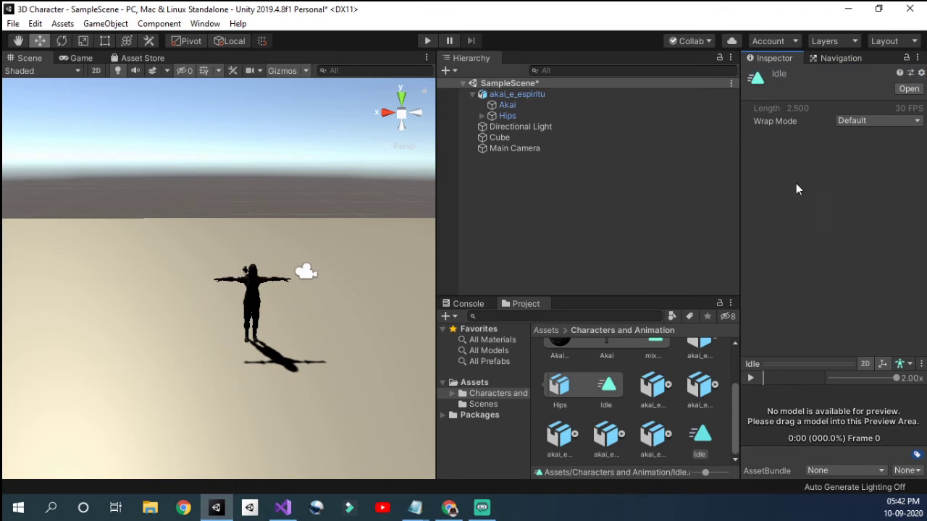
{"action": "left_click", "coordinate": [703, 447]}
Step: Identify the model containing the Jump clip and delete akai_e_espiritu@Jump from the project
{"action": "left_click", "coordinate": [669, 384]}
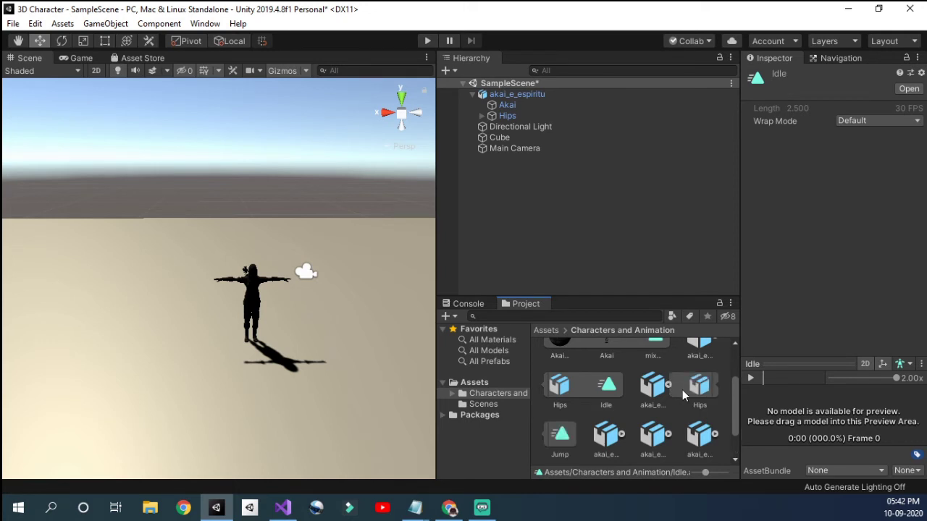
{"action": "left_click", "coordinate": [560, 433]}
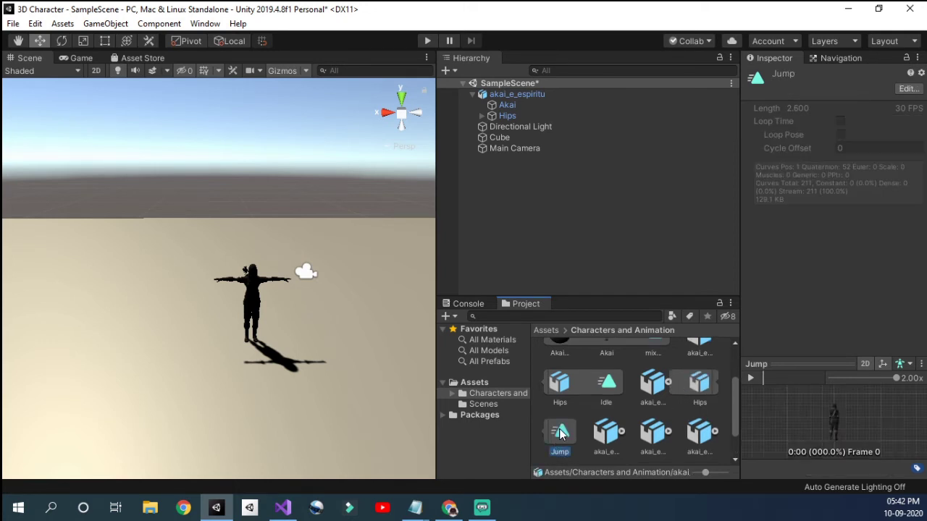
{"action": "left_click", "coordinate": [668, 386]}
{"action": "left_click", "coordinate": [656, 391]}
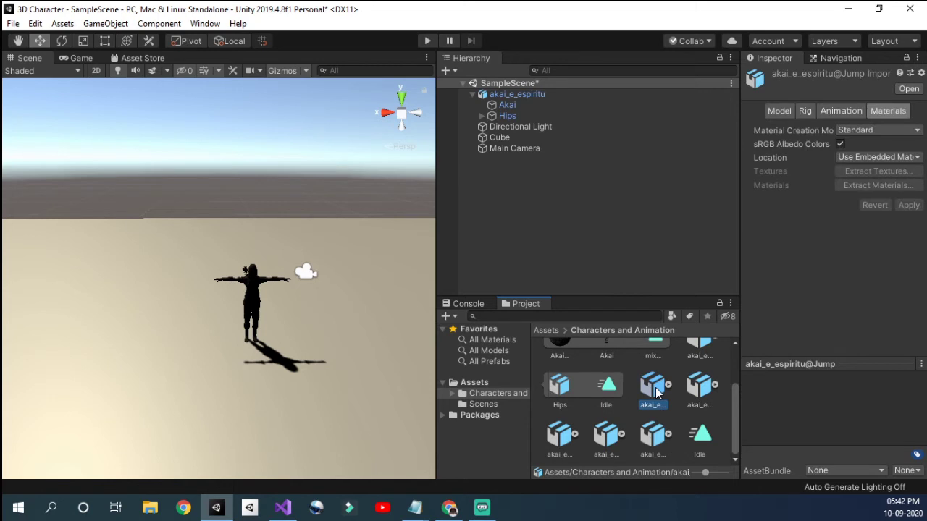
{"action": "key", "text": "Delete"}
{"action": "left_click", "coordinate": [500, 281]}
Step: Expand the model containing Right Strafe (1) and duplicate that clip as a standalone asset
{"action": "left_click", "coordinate": [668, 385]}
{"action": "left_click", "coordinate": [562, 434]}
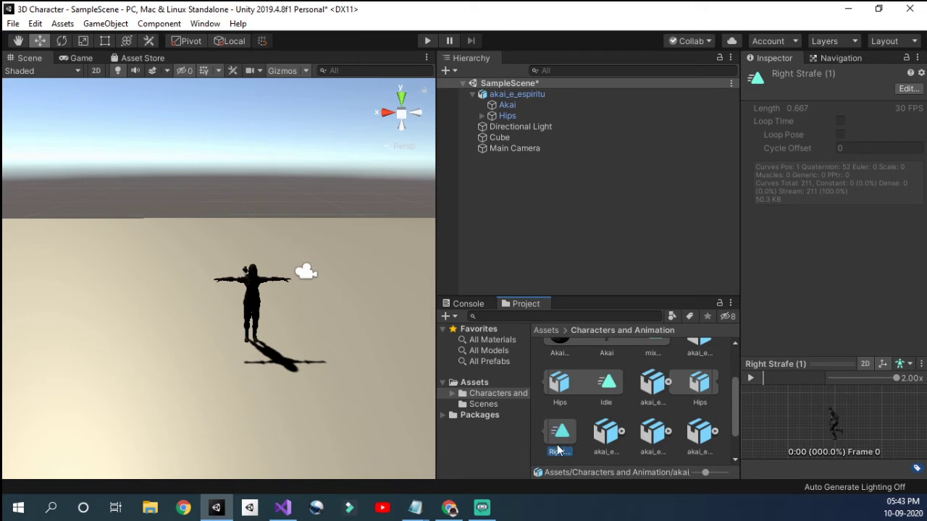
{"action": "key", "text": "ctrl+d"}
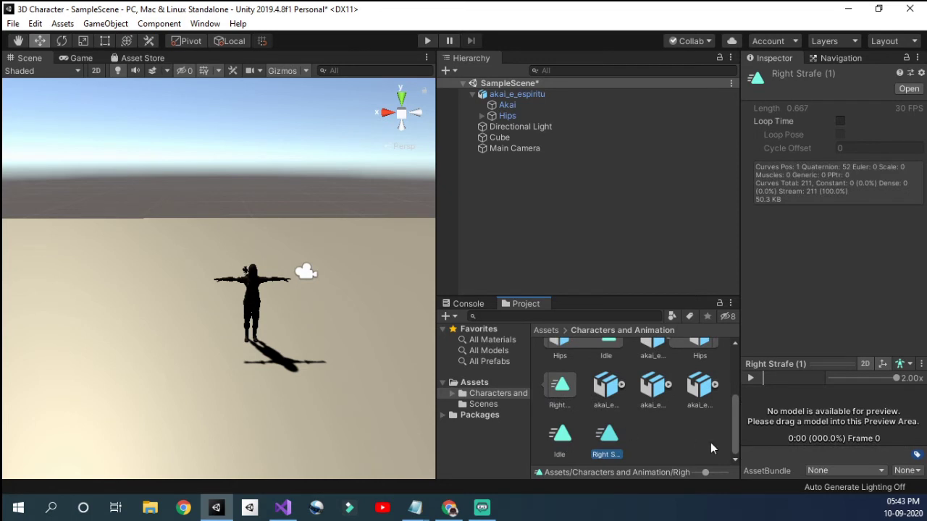
{"action": "left_click", "coordinate": [655, 442]}
Step: Expand the model containing the Running clip and duplicate that clip as a standalone asset
{"action": "scroll", "coordinate": [655, 442], "scroll_direction": "up", "scroll_amount": 1}
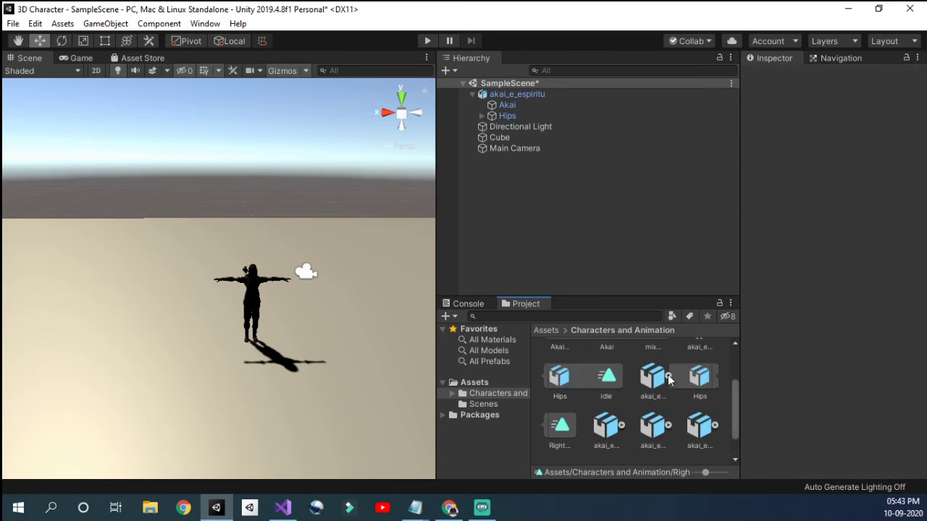
{"action": "left_click", "coordinate": [668, 377]}
{"action": "left_click", "coordinate": [620, 434]}
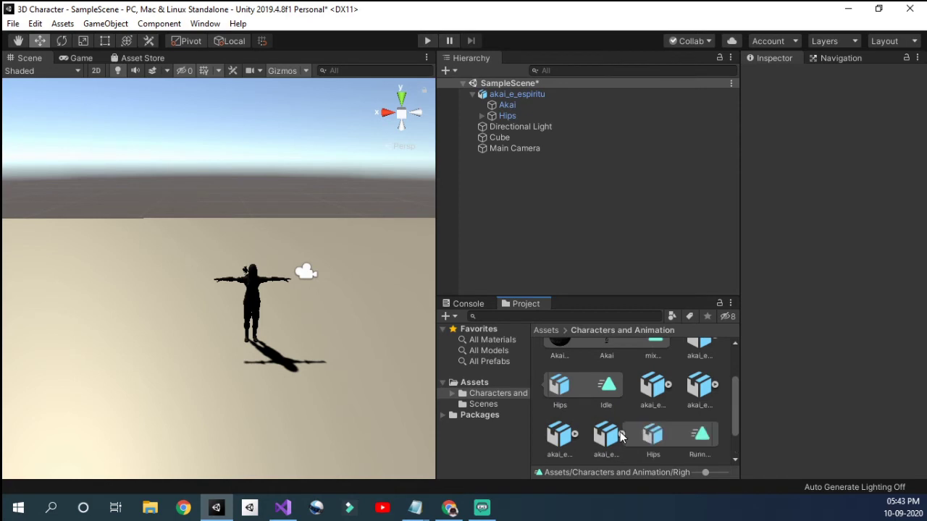
{"action": "scroll", "coordinate": [620, 434], "scroll_direction": "down", "scroll_amount": 1}
{"action": "left_click", "coordinate": [694, 395]}
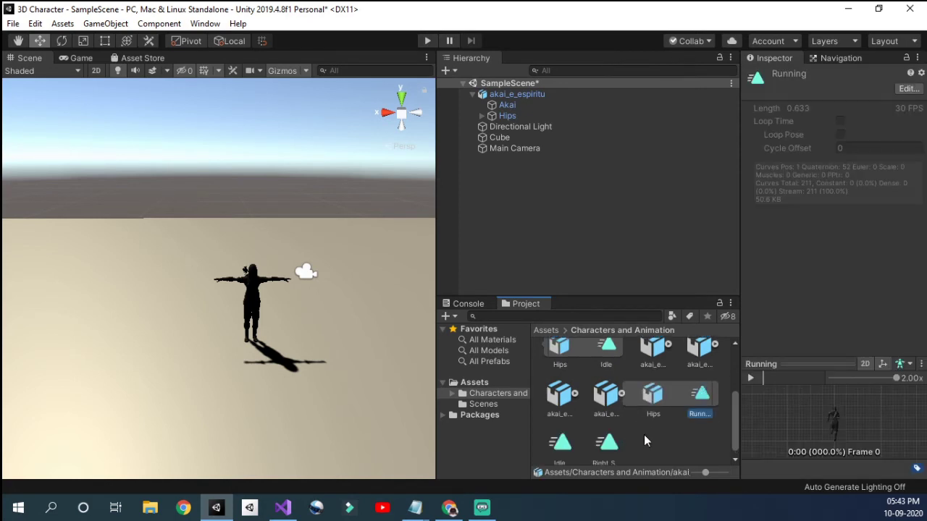
{"action": "key", "text": "ctrl+d"}
{"action": "left_click", "coordinate": [689, 432]}
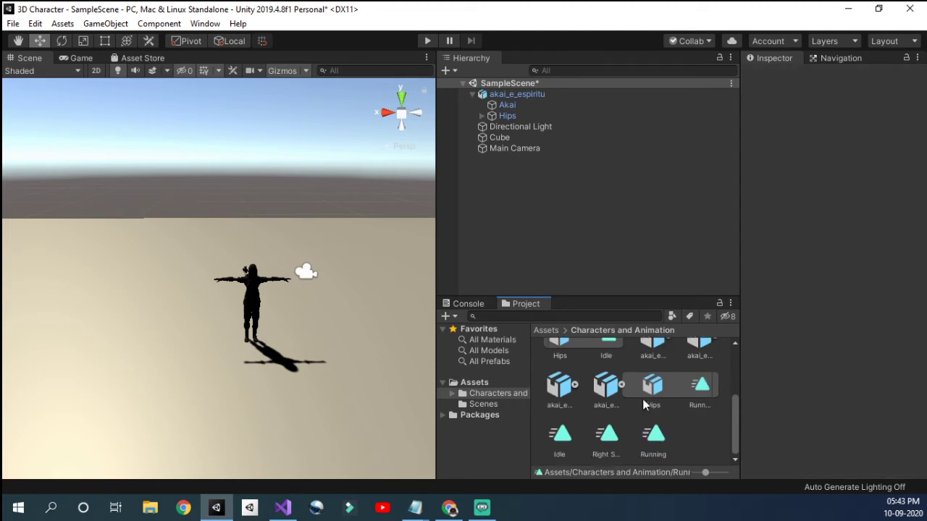
Step: Expand the model containing the Right Strafe clip and duplicate that clip as a standalone asset
{"action": "left_click", "coordinate": [576, 384]}
{"action": "left_click", "coordinate": [577, 385]}
{"action": "scroll", "coordinate": [710, 395], "scroll_direction": "up", "scroll_amount": 2}
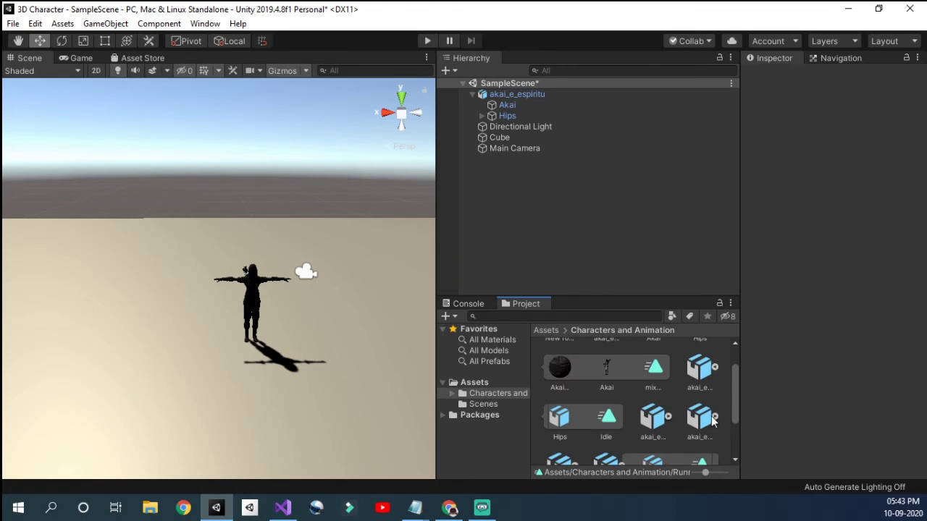
{"action": "scroll", "coordinate": [717, 420], "scroll_direction": "down", "scroll_amount": 3}
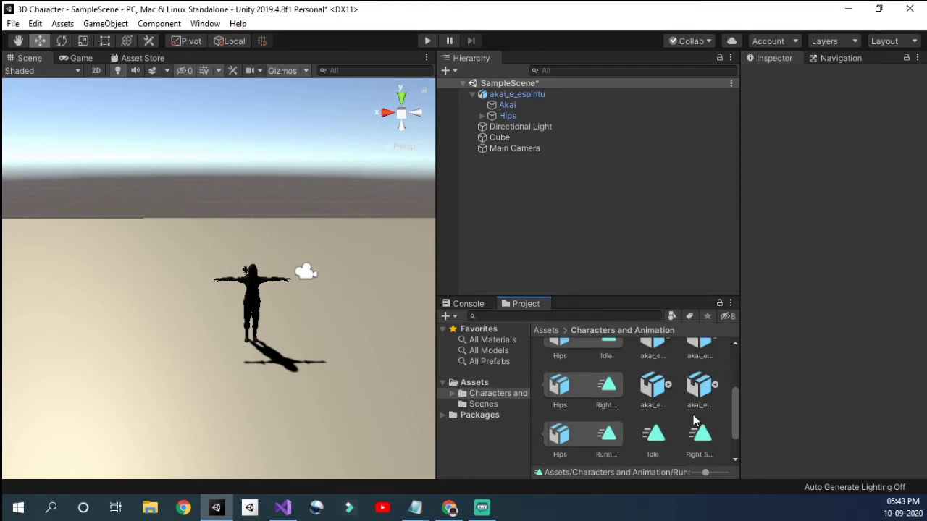
{"action": "left_click", "coordinate": [608, 389]}
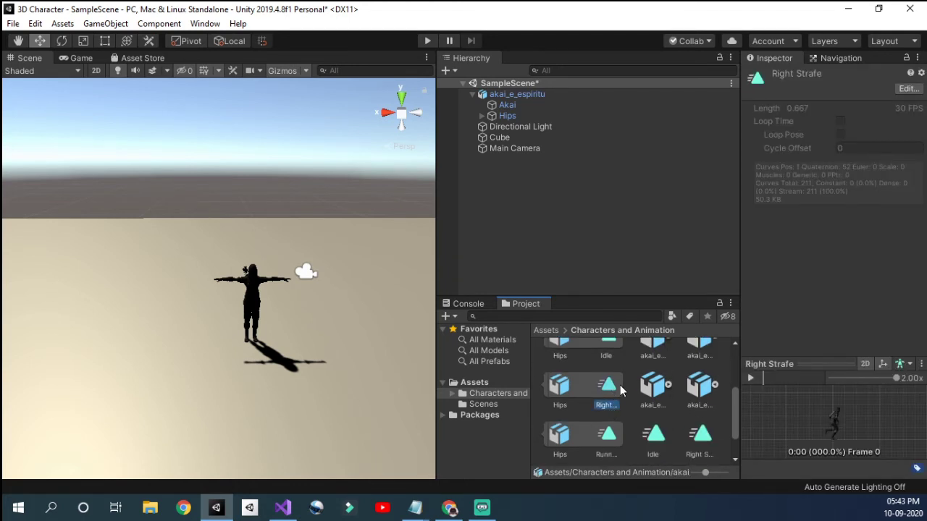
{"action": "key", "text": "ctrl+d"}
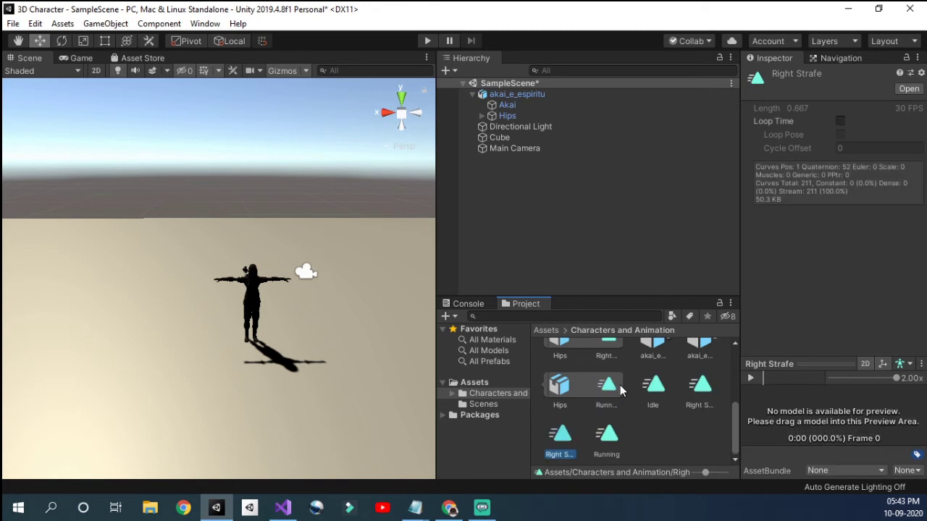
{"action": "left_click", "coordinate": [665, 442]}
Step: Mark the duplicated Right Strafe (1) clip as Legacy in the Inspector's Debug mode and restore Normal mode
{"action": "left_click", "coordinate": [703, 389]}
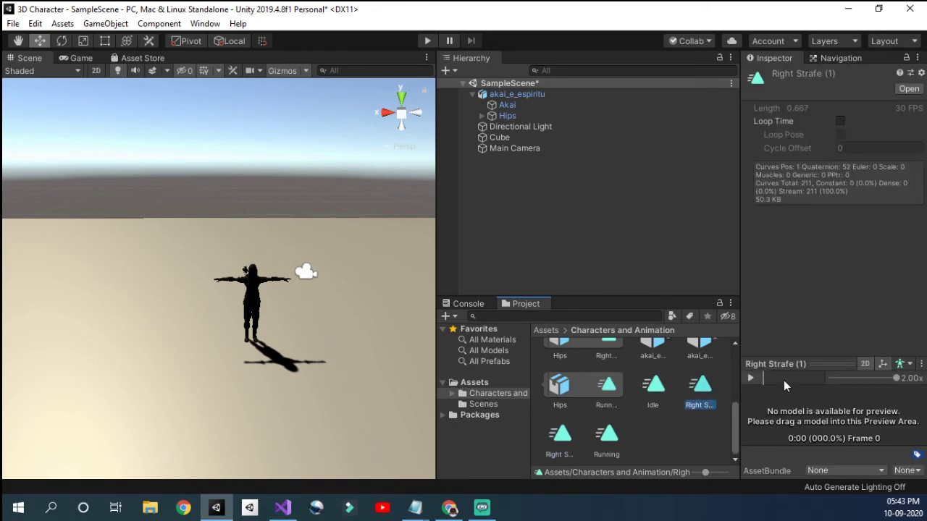
{"action": "left_click", "coordinate": [608, 434]}
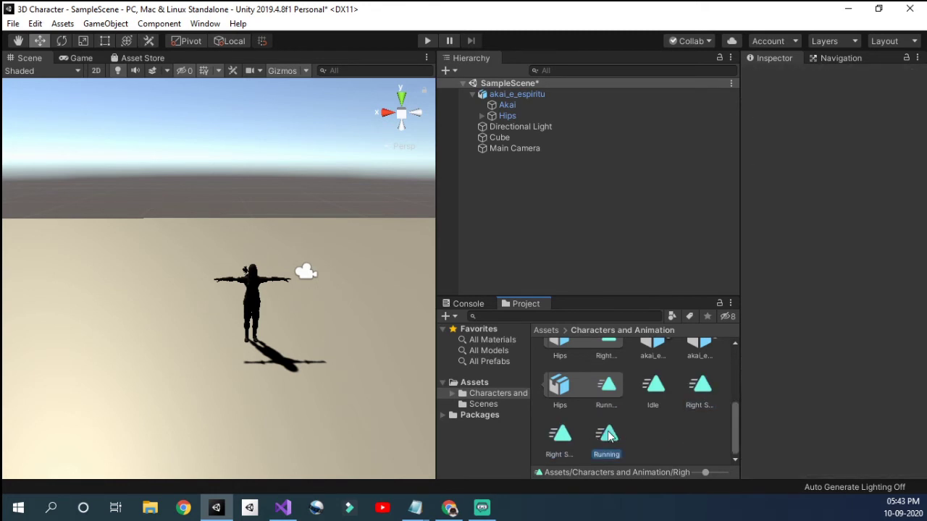
{"action": "left_click", "coordinate": [566, 438]}
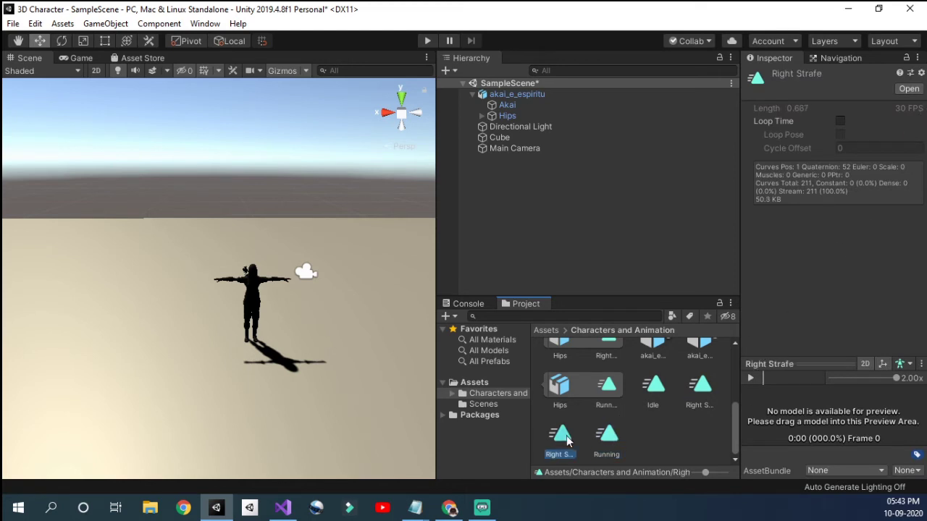
{"action": "left_click", "coordinate": [698, 388]}
{"action": "left_click", "coordinate": [656, 391]}
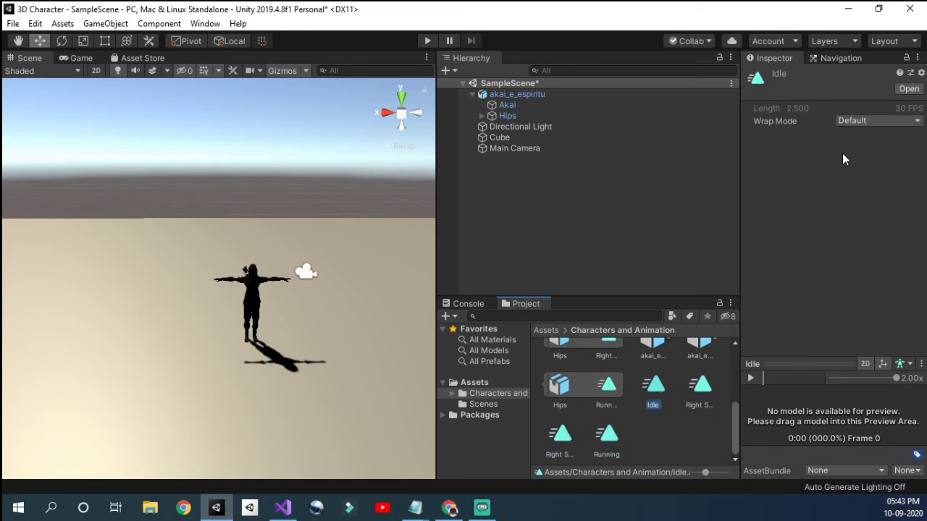
{"action": "left_click", "coordinate": [707, 387]}
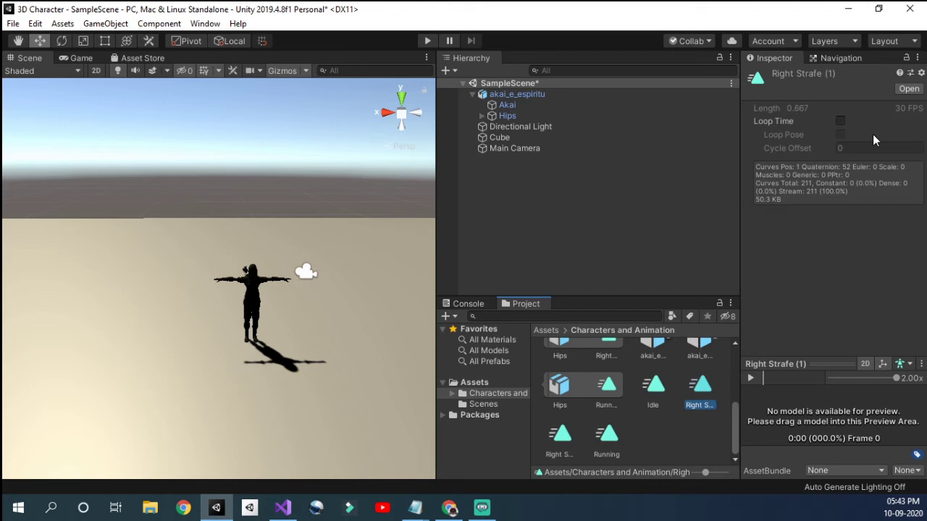
{"action": "left_click", "coordinate": [917, 58]}
{"action": "left_click", "coordinate": [824, 88]}
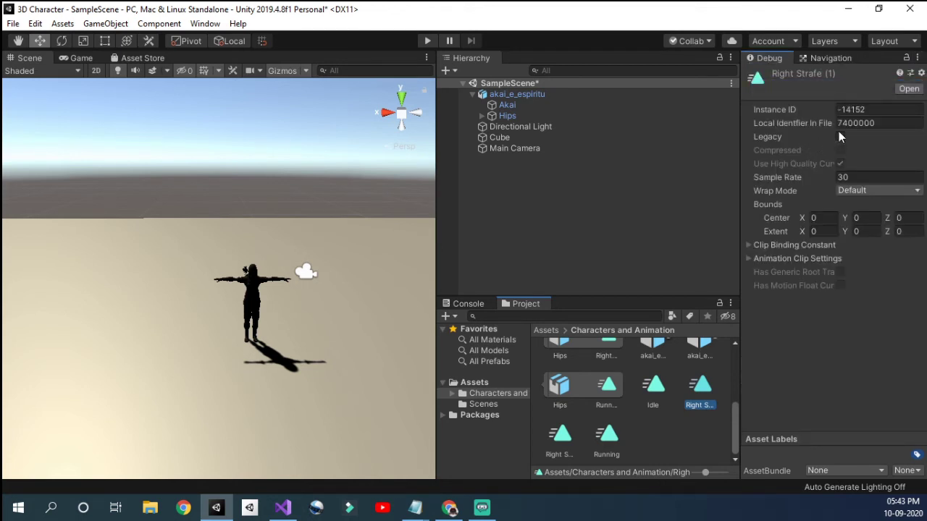
{"action": "left_click", "coordinate": [839, 136]}
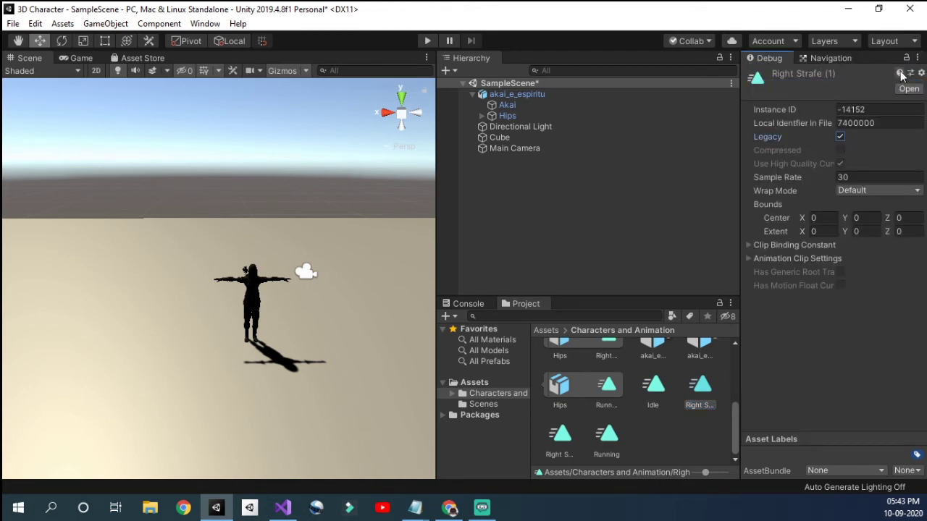
{"action": "left_click", "coordinate": [918, 58]}
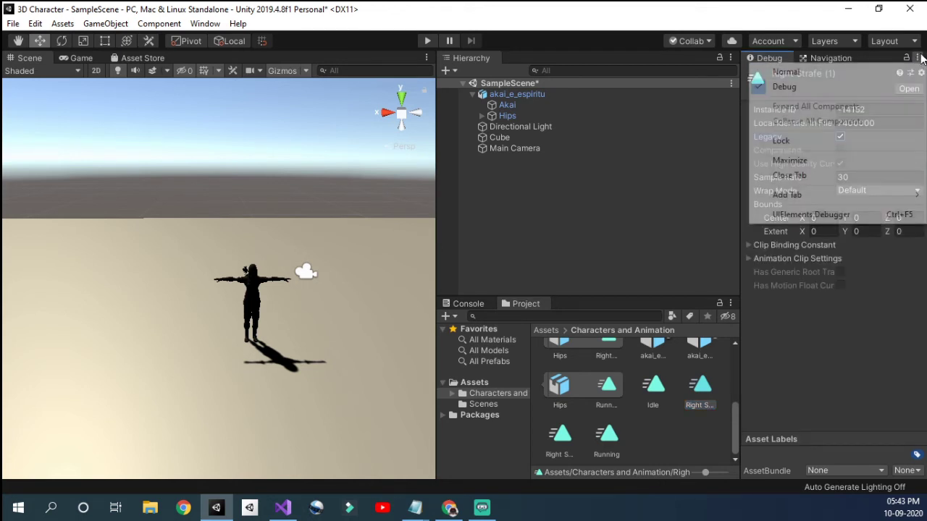
{"action": "left_click", "coordinate": [785, 73]}
Step: Mark the duplicated Right Strafe clip as Legacy in the Inspector's Debug mode and restore Normal mode
{"action": "left_click", "coordinate": [562, 438]}
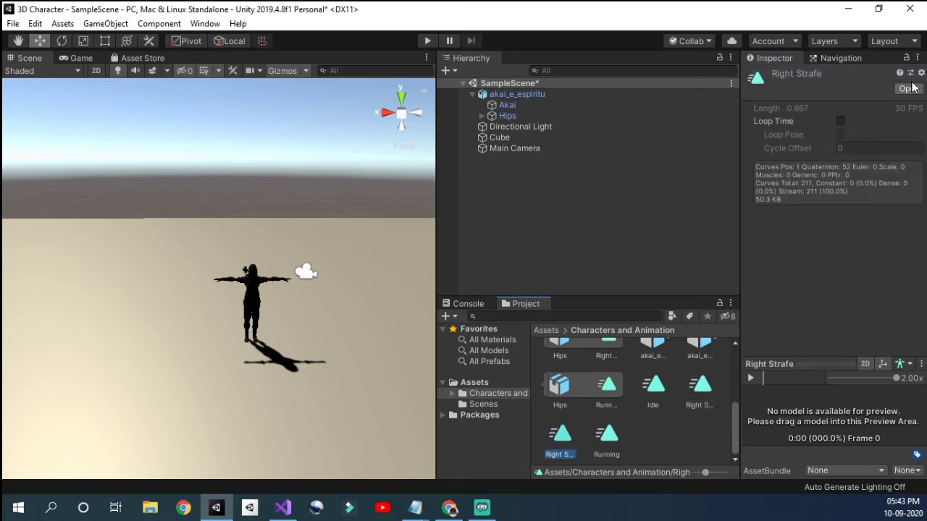
{"action": "left_click", "coordinate": [917, 58]}
{"action": "left_click", "coordinate": [876, 87]}
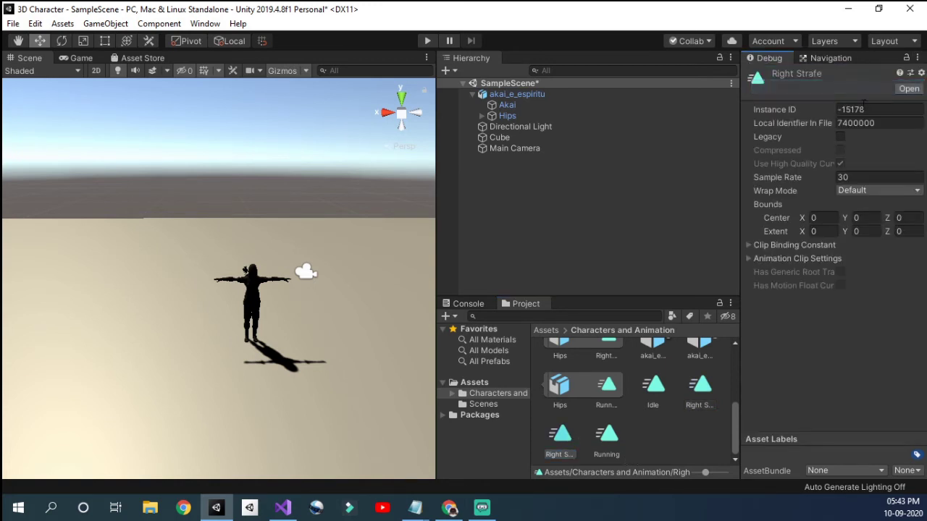
{"action": "left_click", "coordinate": [839, 137]}
{"action": "left_click", "coordinate": [917, 58]}
{"action": "left_click", "coordinate": [876, 71]}
Step: Mark the duplicated Running clip as Legacy in the Inspector's Debug mode and return to Normal mode
{"action": "left_click", "coordinate": [615, 441]}
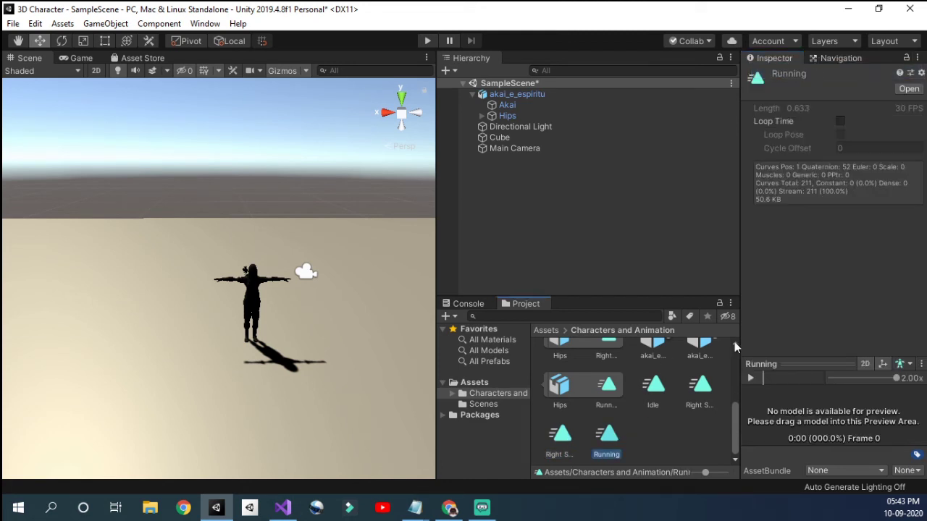
{"action": "left_click", "coordinate": [917, 58]}
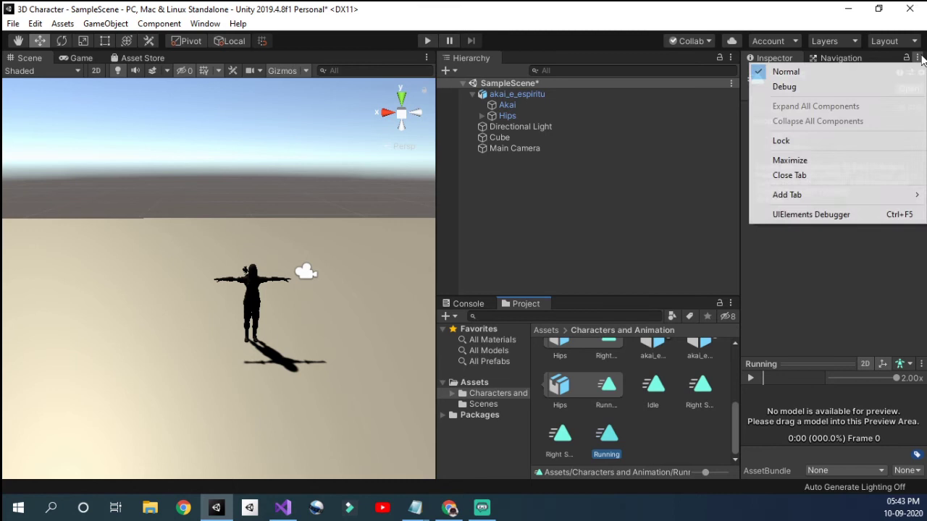
{"action": "left_click", "coordinate": [891, 88]}
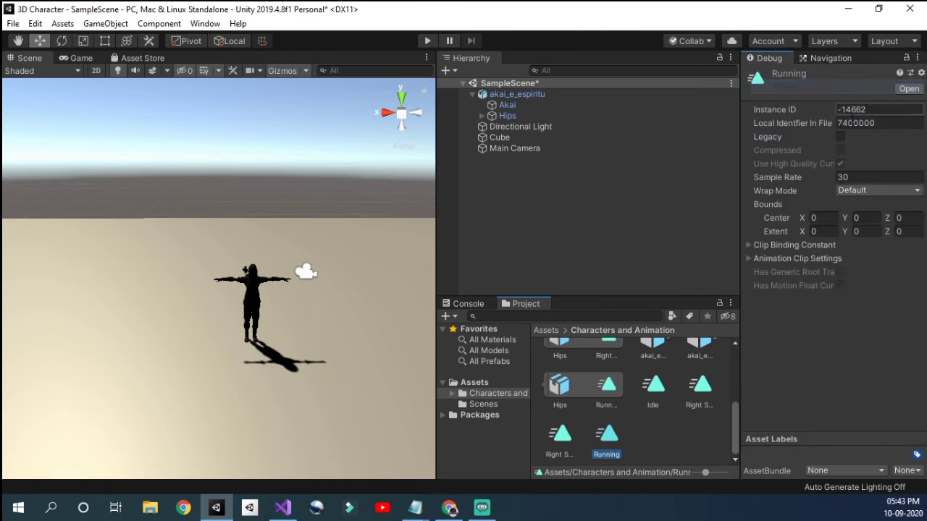
{"action": "left_click", "coordinate": [917, 58]}
{"action": "left_click", "coordinate": [872, 71]}
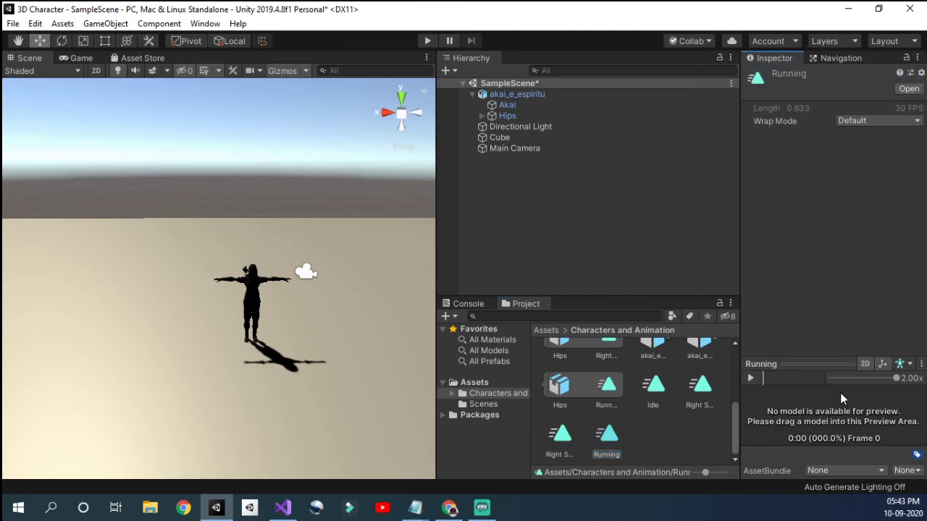
Step: Set akai_e_espiritu as the preview model for the standalone Right Strafe clip
{"action": "left_click", "coordinate": [557, 445]}
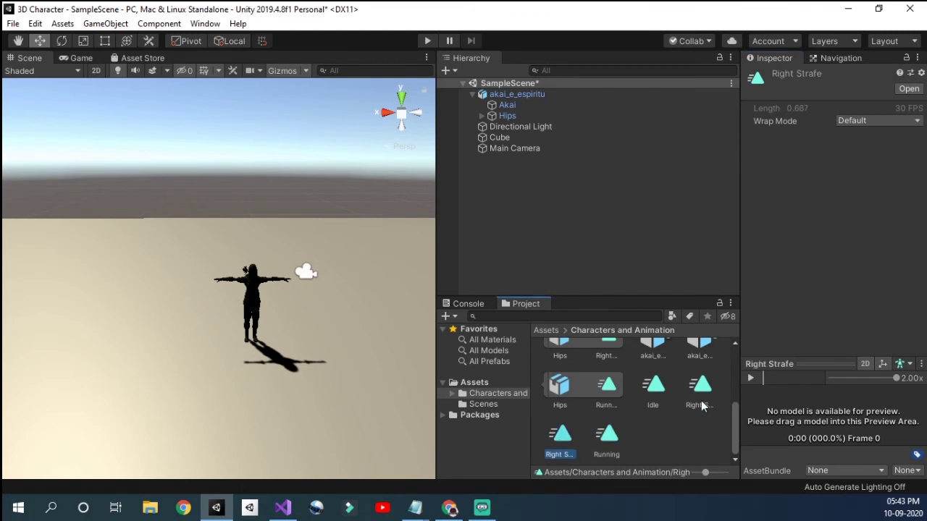
{"action": "left_click", "coordinate": [910, 365]}
{"action": "left_click", "coordinate": [870, 405]}
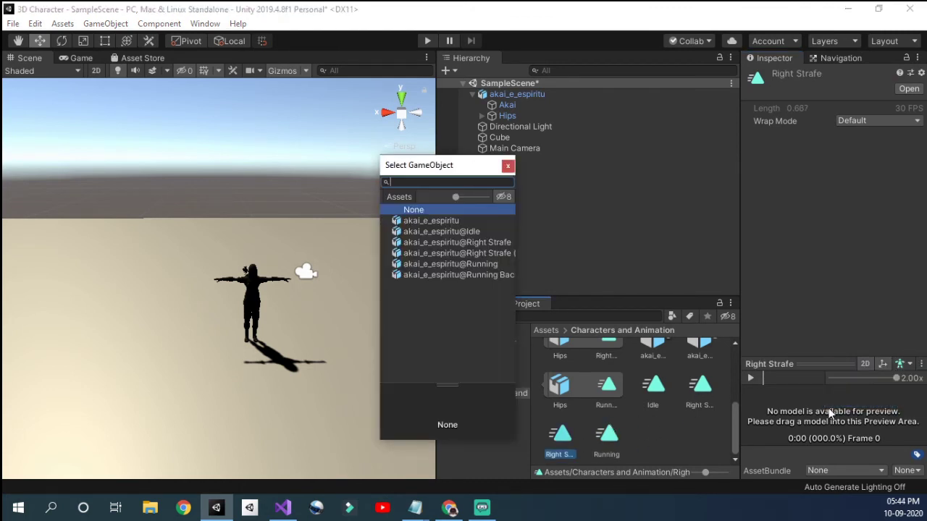
{"action": "left_click", "coordinate": [442, 224]}
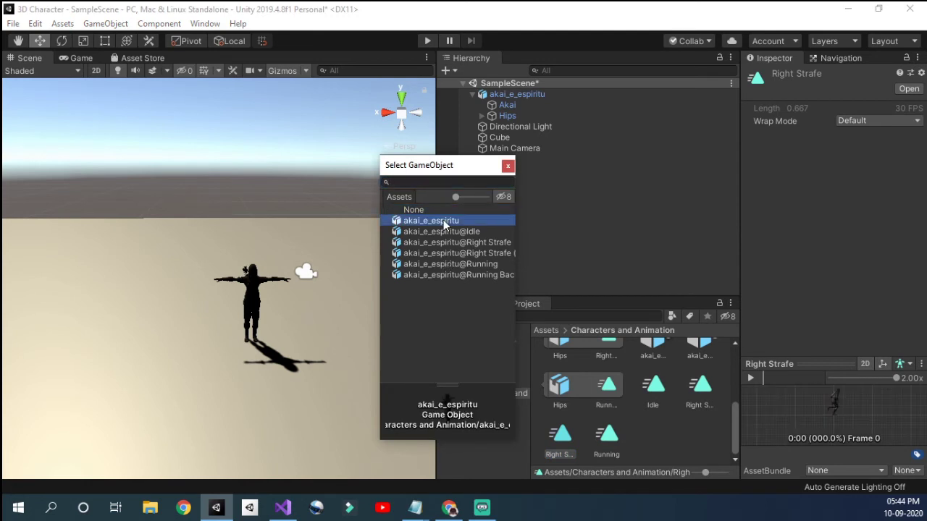
{"action": "left_click", "coordinate": [508, 165]}
Step: Rename the standalone Right Strafe clip to RIght
{"action": "left_click", "coordinate": [562, 441]}
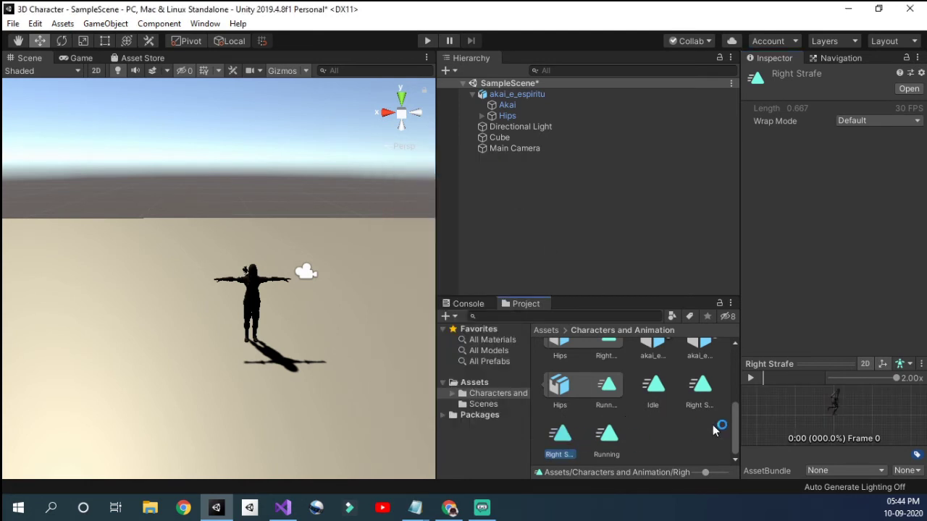
{"action": "right_click", "coordinate": [551, 436]}
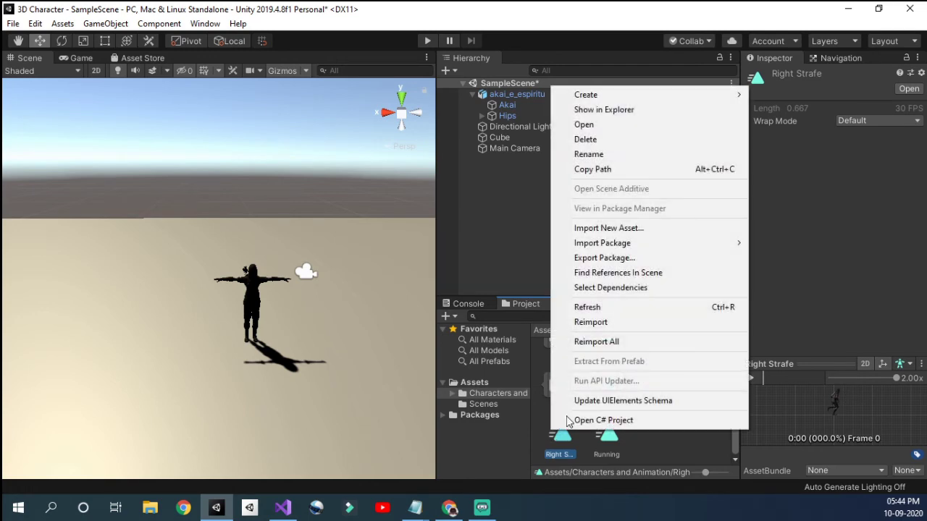
{"action": "left_click", "coordinate": [589, 154]}
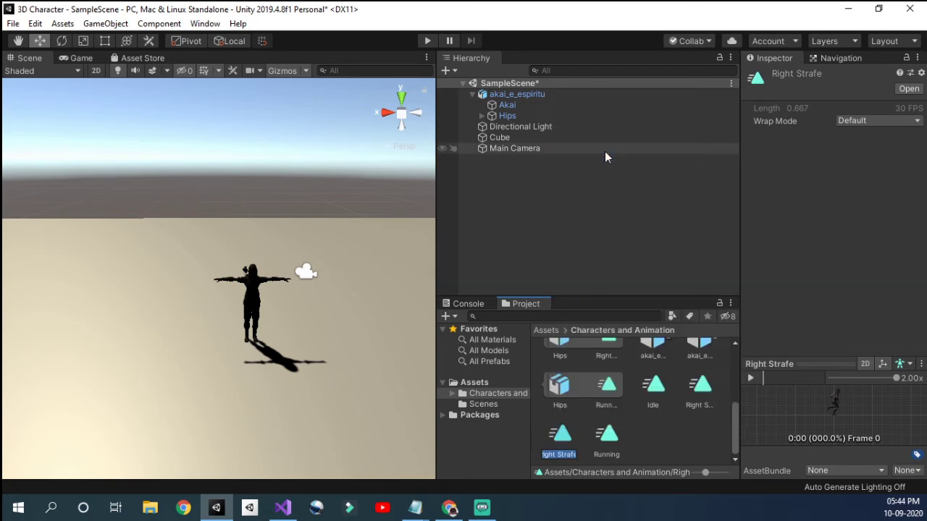
{"action": "type", "text": "Right"}
{"action": "key", "text": "Return"}
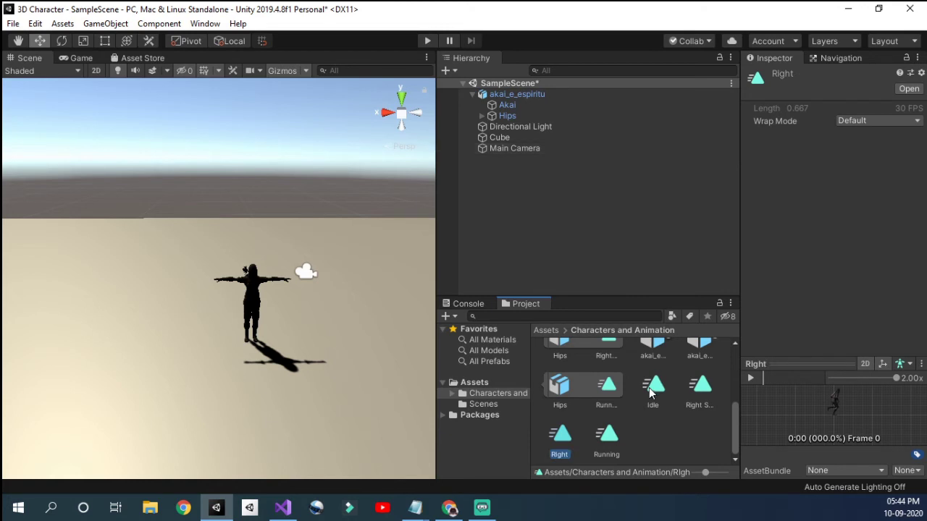
Step: Rename the standalone Right Strafe (1) clip to Left
{"action": "left_click", "coordinate": [700, 389]}
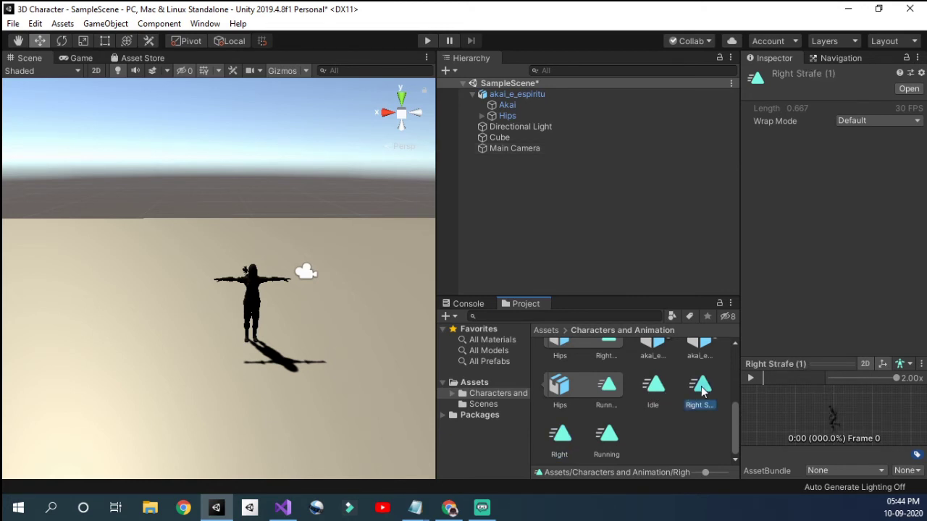
{"action": "right_click", "coordinate": [700, 389]}
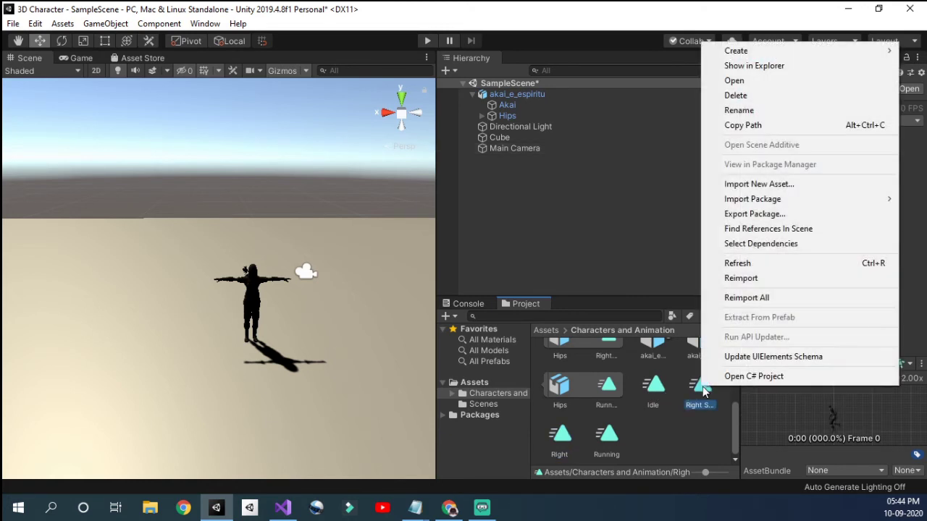
{"action": "left_click", "coordinate": [737, 111]}
{"action": "type", "text": "Left"}
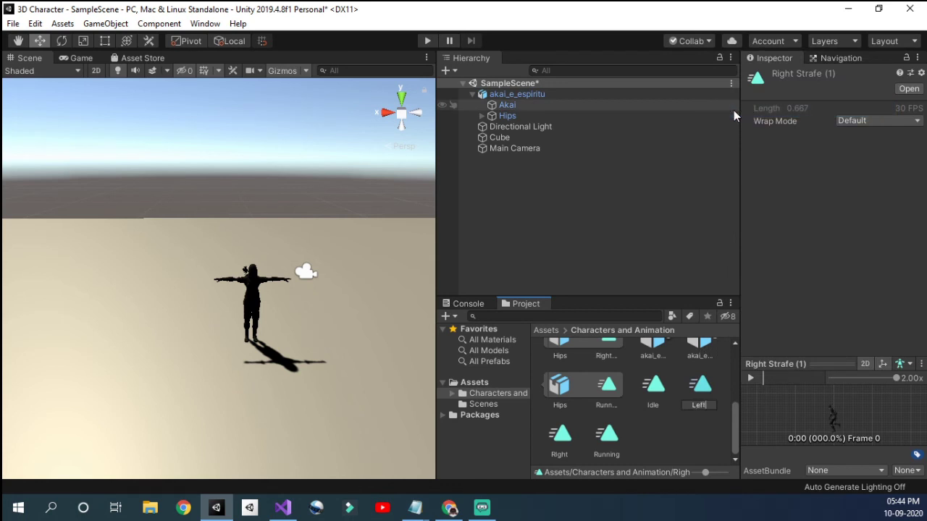
{"action": "key", "text": "Return"}
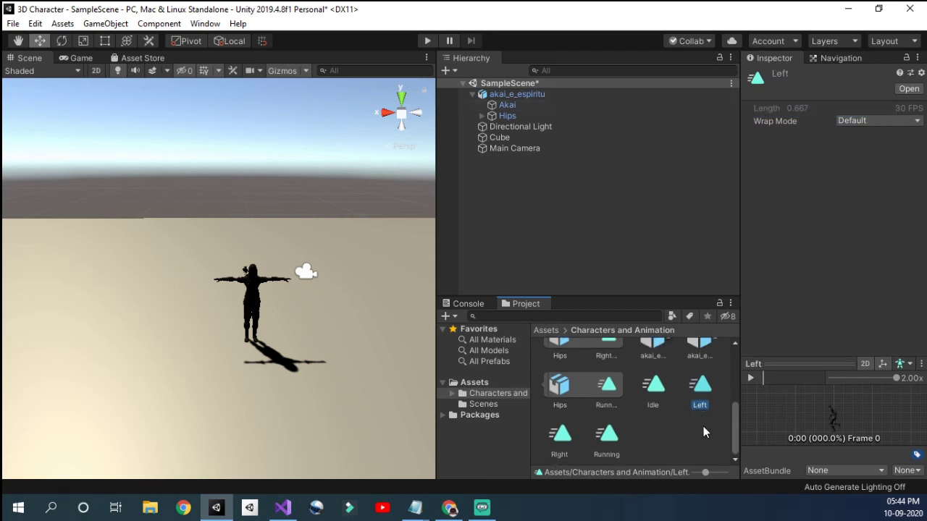
Step: Add an Animation component to akai_e_espiritu and assign the Idle clip as its default animation
{"action": "left_click", "coordinate": [514, 95]}
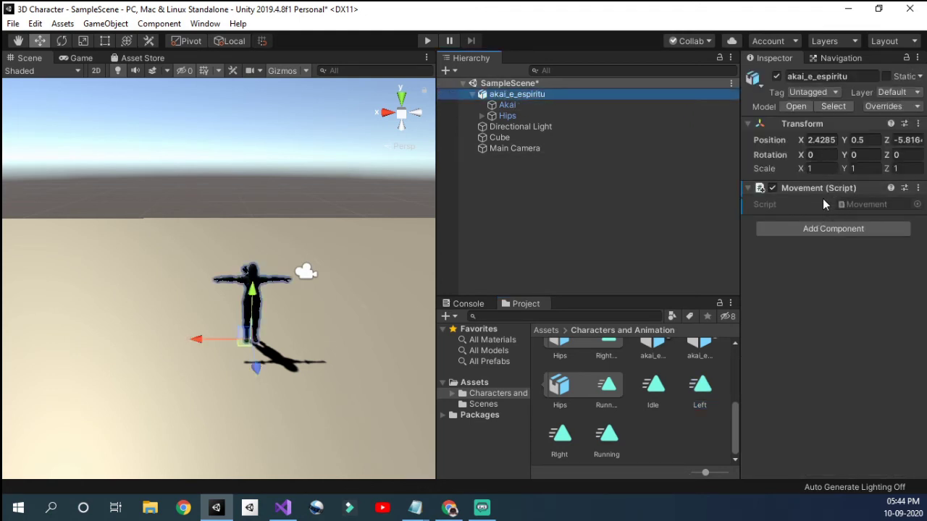
{"action": "left_click", "coordinate": [801, 229]}
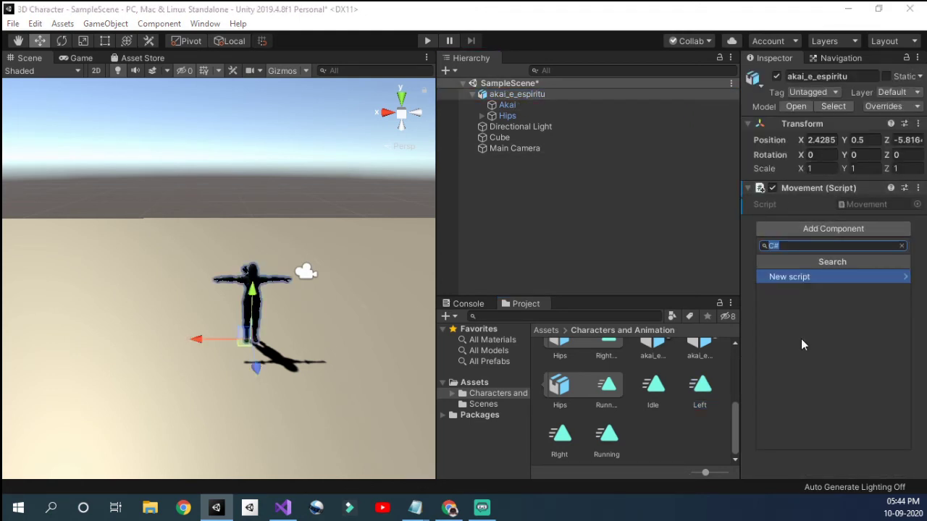
{"action": "type", "text": "an"}
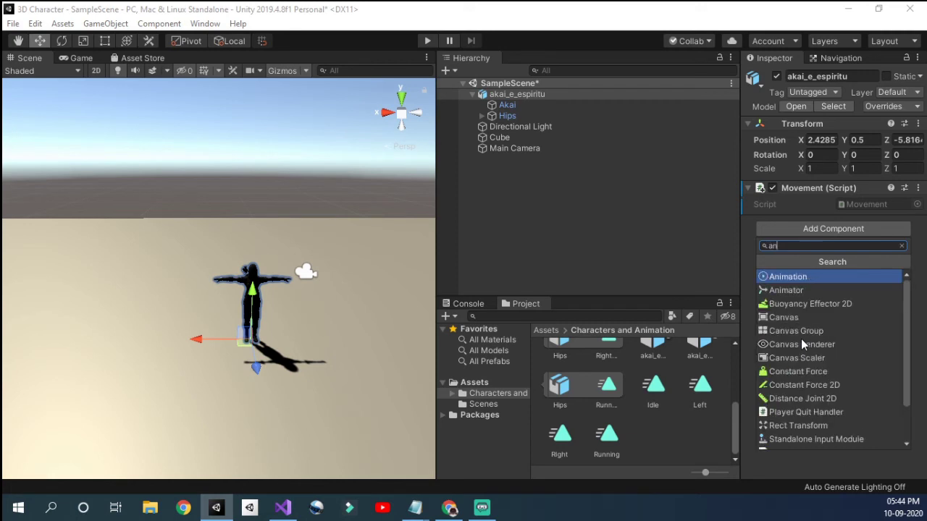
{"action": "left_click", "coordinate": [806, 276]}
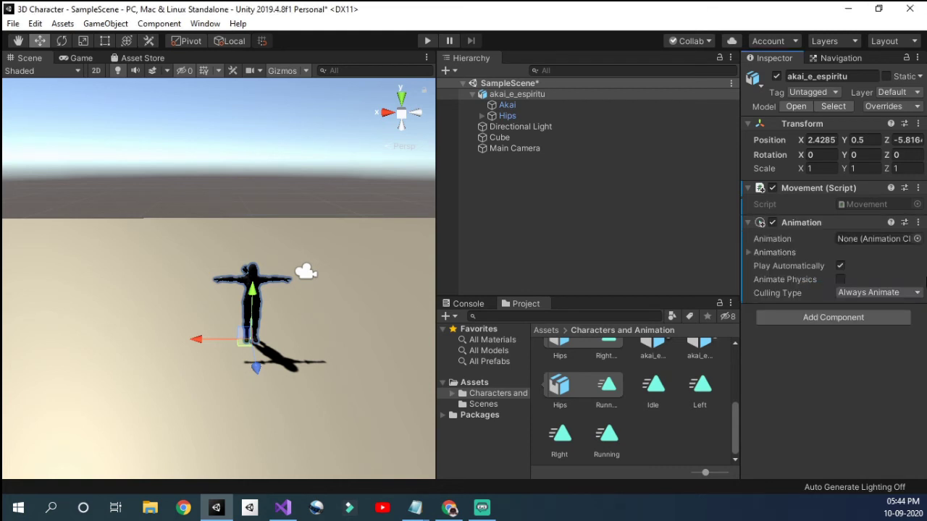
{"action": "left_click", "coordinate": [749, 252]}
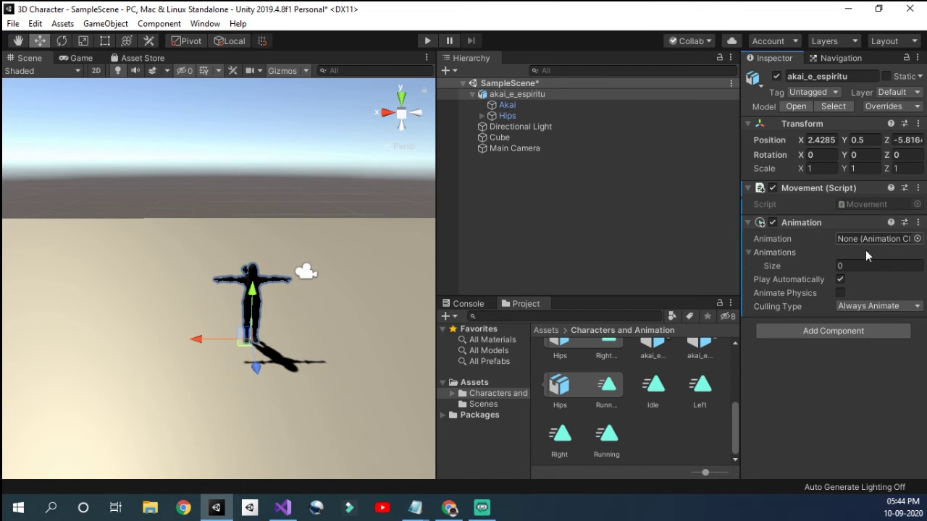
{"action": "left_click_drag", "start_coordinate": [657, 391], "coordinate": [860, 237]}
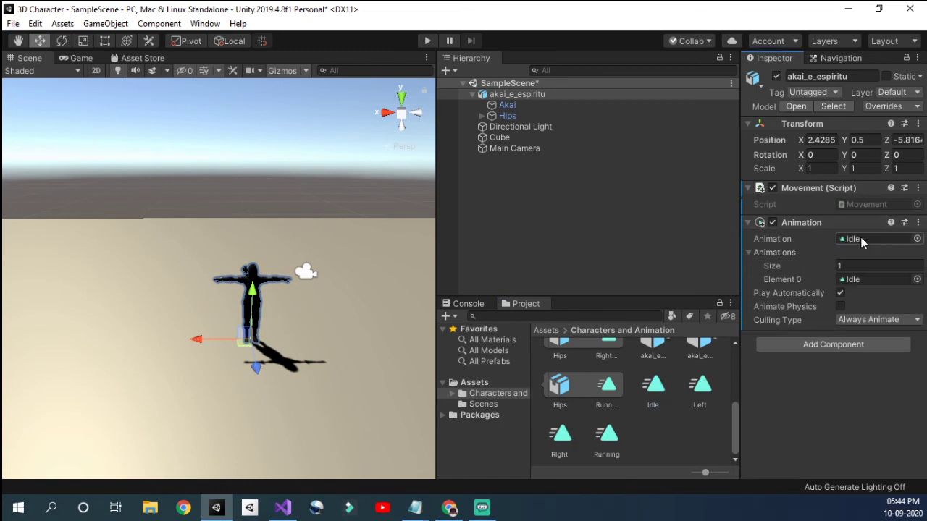
Step: Set the size of the Animations list on akai_e_espiritu's Animation component to 4
{"action": "left_click", "coordinate": [843, 265]}
{"action": "left_click", "coordinate": [678, 433]}
{"action": "left_click", "coordinate": [508, 84]}
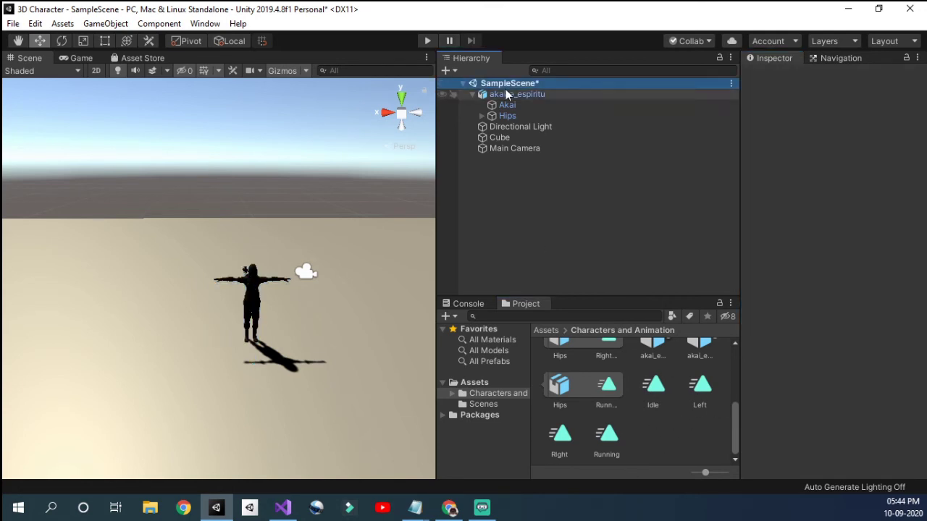
{"action": "left_click", "coordinate": [508, 94]}
{"action": "left_click", "coordinate": [855, 265]}
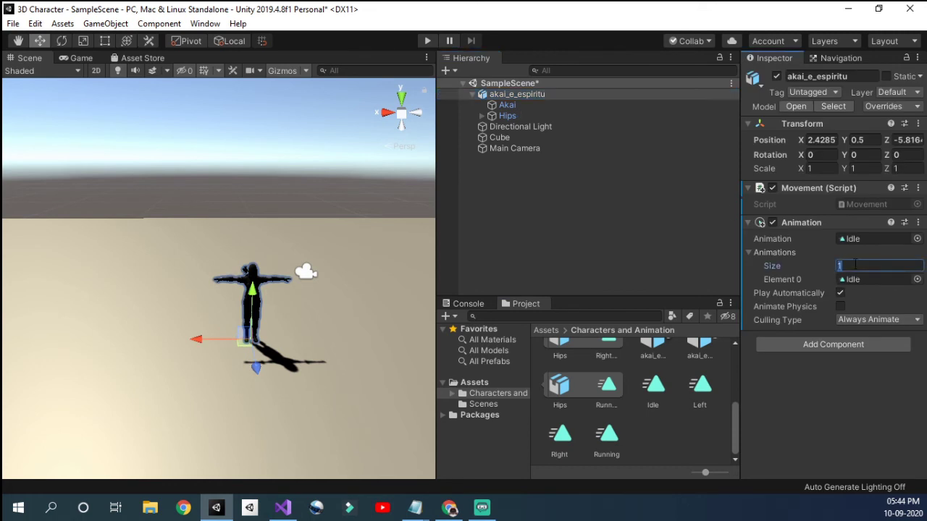
{"action": "type", "text": "4"}
{"action": "key", "text": "Return"}
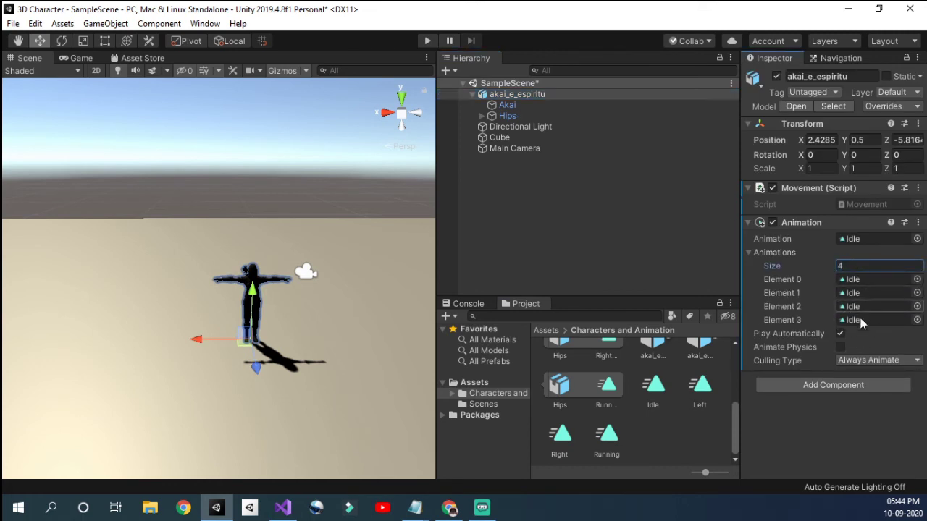
Step: Assign the Running, Left and RIght clips to Elements 1, 2 and 3 of the Animations list
{"action": "left_click_drag", "start_coordinate": [606, 443], "coordinate": [869, 293]}
{"action": "left_click_drag", "start_coordinate": [706, 388], "coordinate": [855, 308]}
{"action": "left_click_drag", "start_coordinate": [561, 438], "coordinate": [896, 322]}
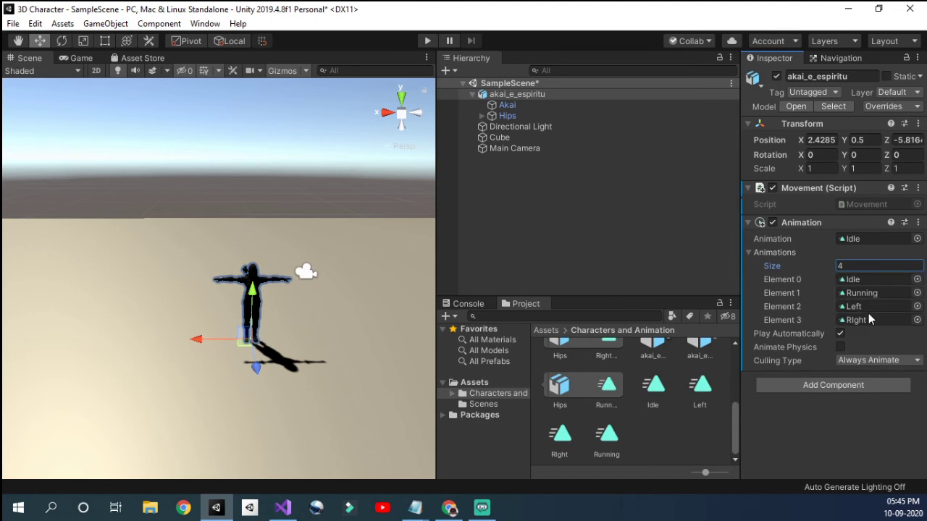
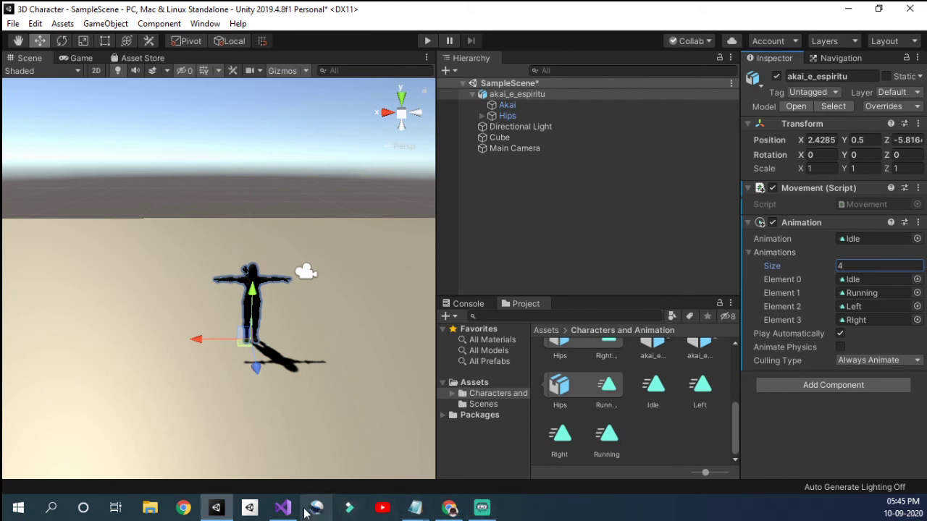
Step: Switch to Visual Studio and show the Update method of the Movement.cs script
{"action": "left_click", "coordinate": [282, 512]}
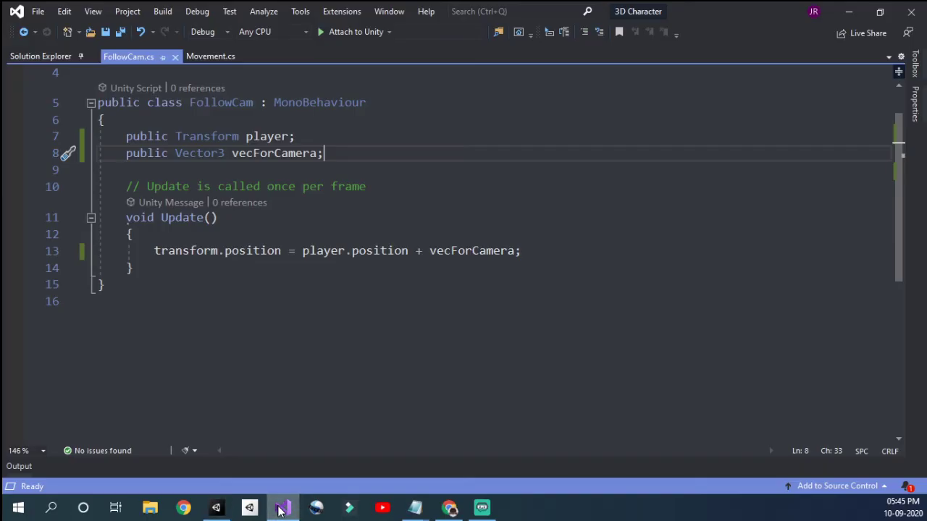
{"action": "left_click", "coordinate": [202, 57]}
{"action": "scroll", "coordinate": [340, 253], "scroll_direction": "up", "scroll_amount": 4}
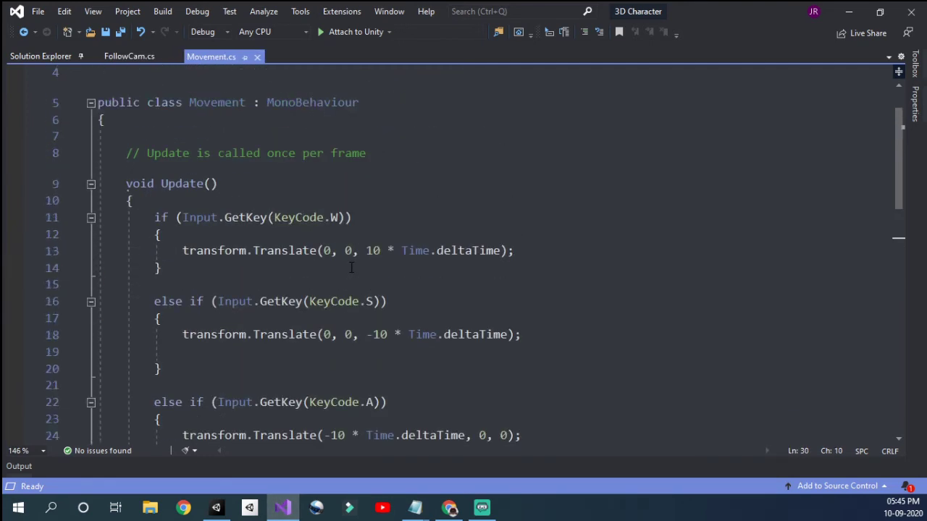
Step: Below the Translate call in the KeyCode.W block, start a new line with transform.GetComponent<Animation>()
{"action": "left_click", "coordinate": [522, 301]}
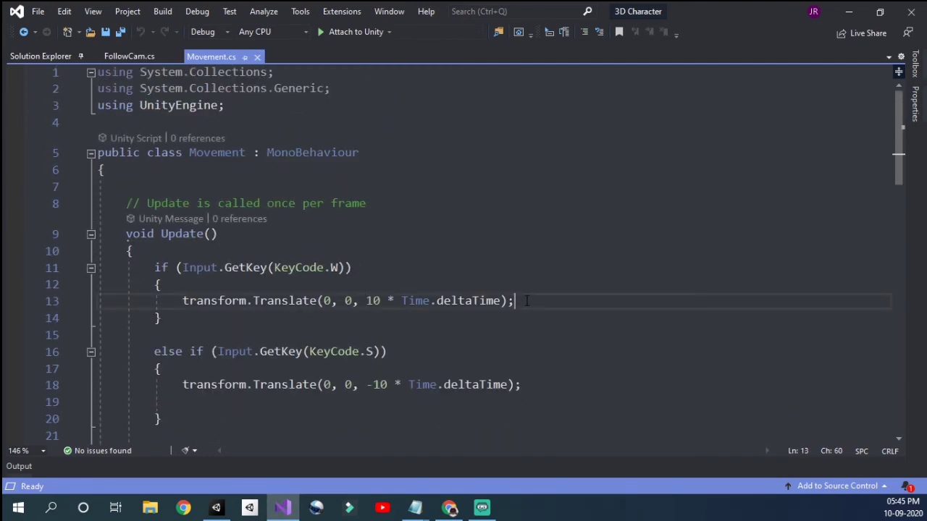
{"action": "key", "text": "Return"}
{"action": "scroll", "coordinate": [527, 301], "scroll_direction": "down", "scroll_amount": 2}
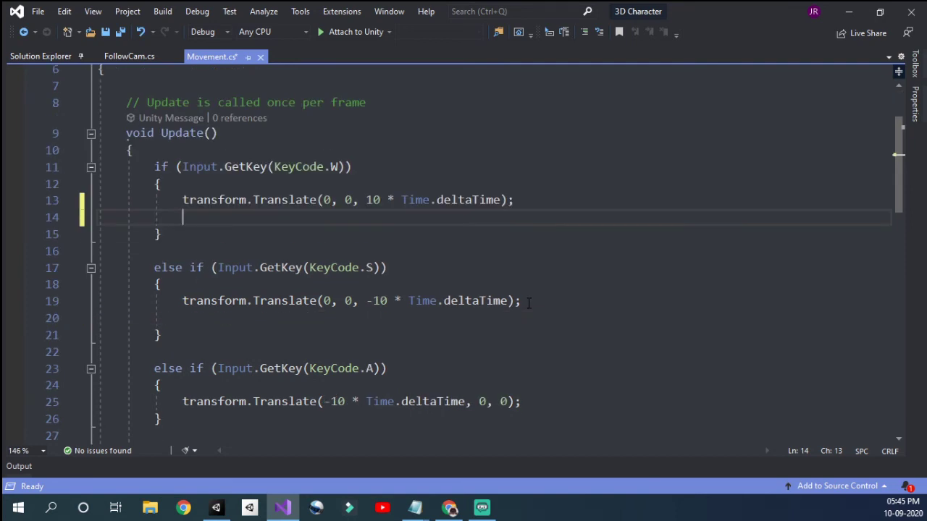
{"action": "scroll", "coordinate": [529, 303], "scroll_direction": "up", "scroll_amount": 1}
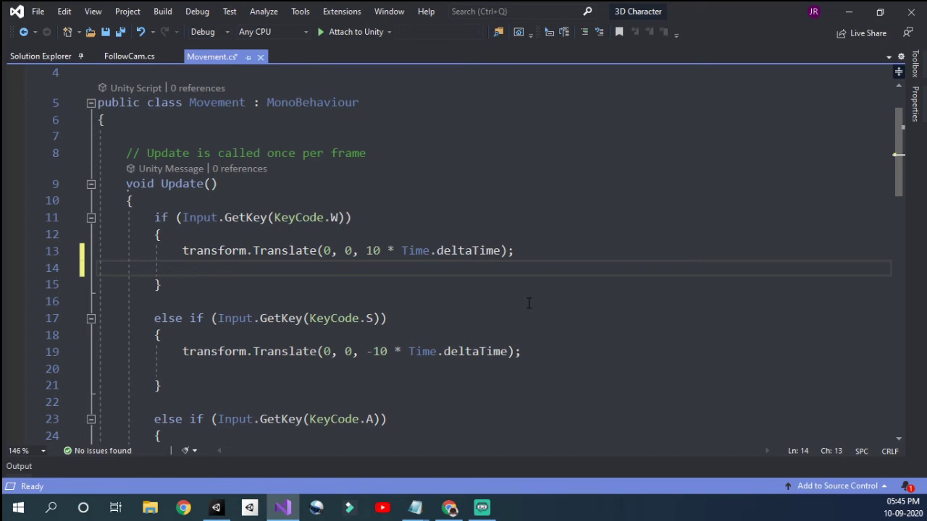
{"action": "type", "text": "transform"}
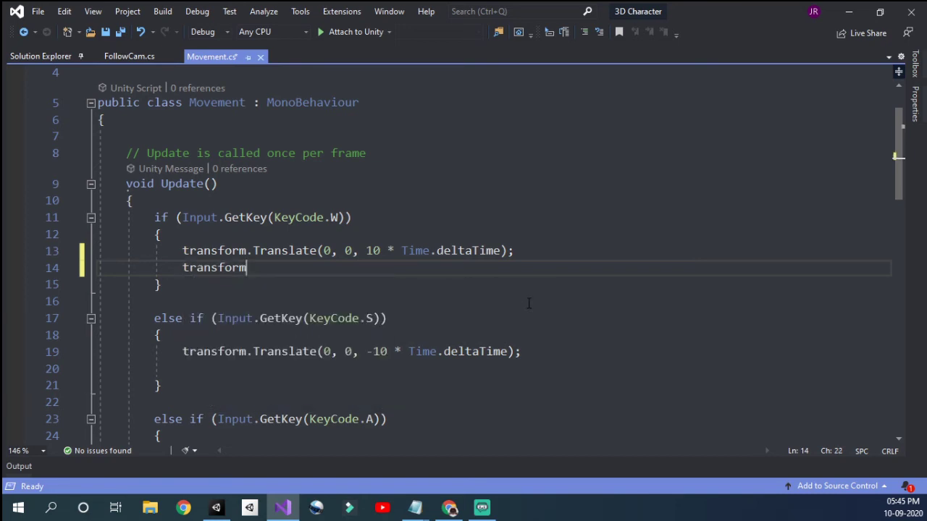
{"action": "type", "text": ".get"}
{"action": "key", "text": "Down"}
{"action": "key", "text": "Down"}
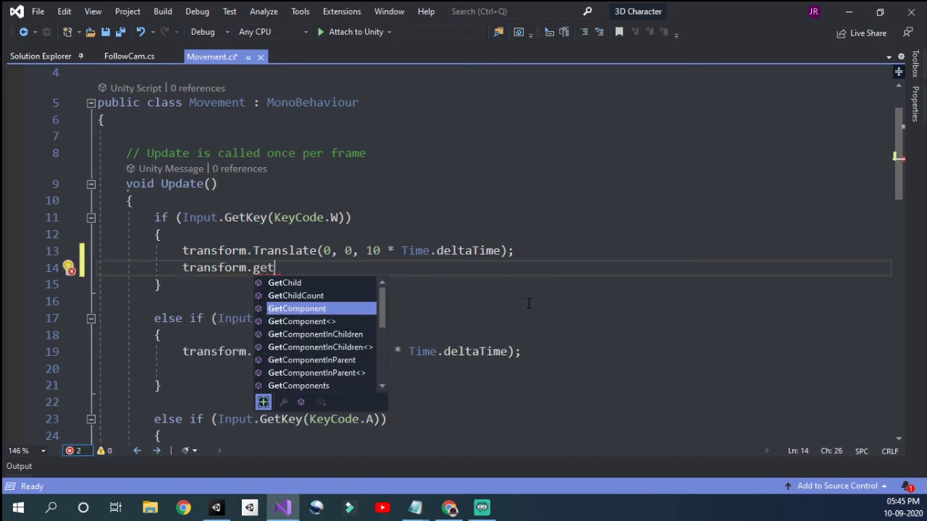
{"action": "key", "text": "Tab"}
{"action": "type", "text": "<"}
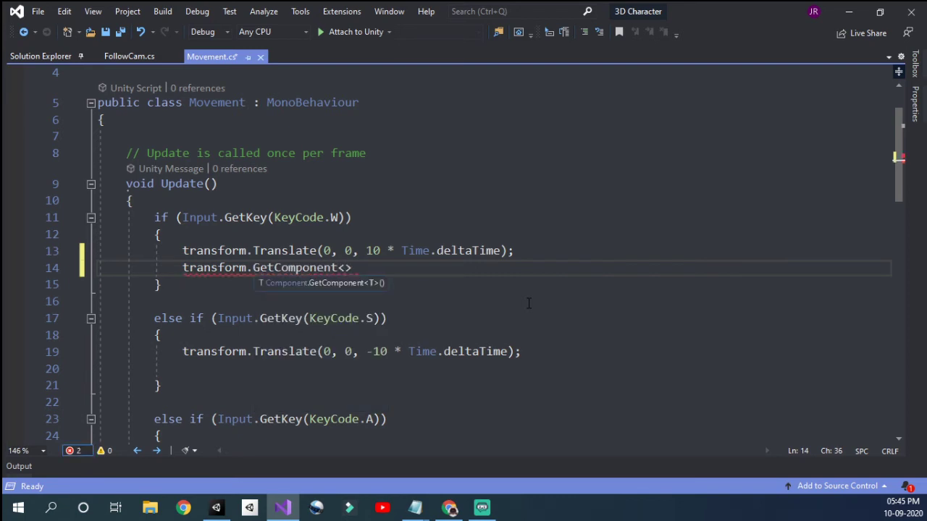
{"action": "type", "text": "Animation>"}
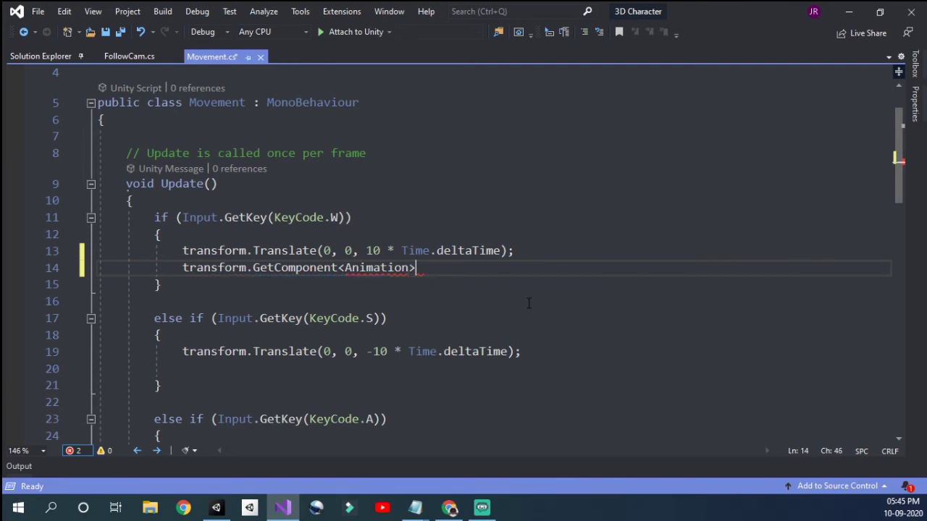
{"action": "type", "text": "()"}
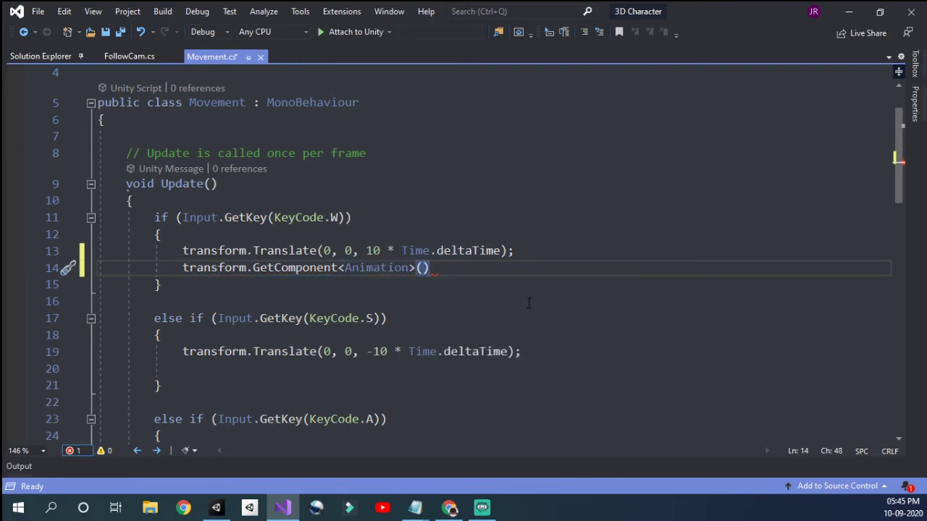
Step: Complete the new KeyCode.W line with .Play("Running"); so that it plays the Running animation
{"action": "type", "text": "."}
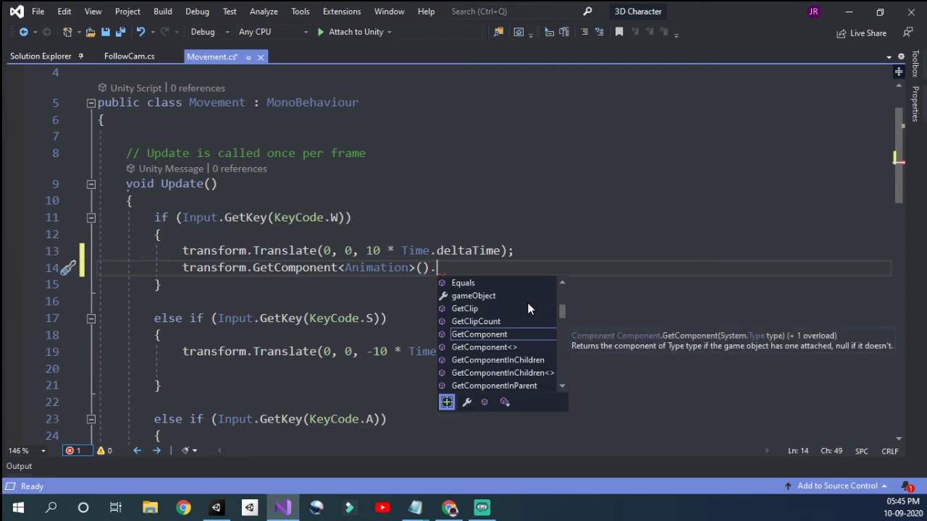
{"action": "type", "text": "pla"}
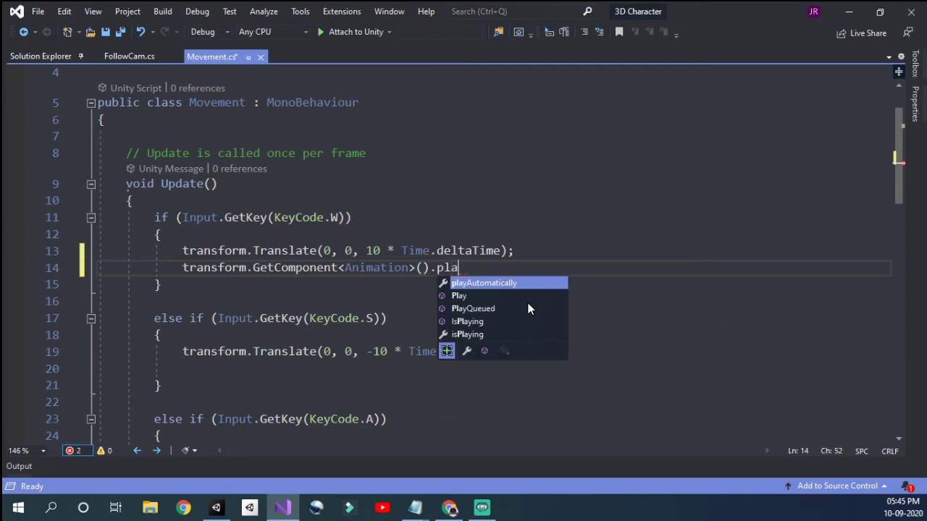
{"action": "key", "text": "Down"}
{"action": "key", "text": "Tab"}
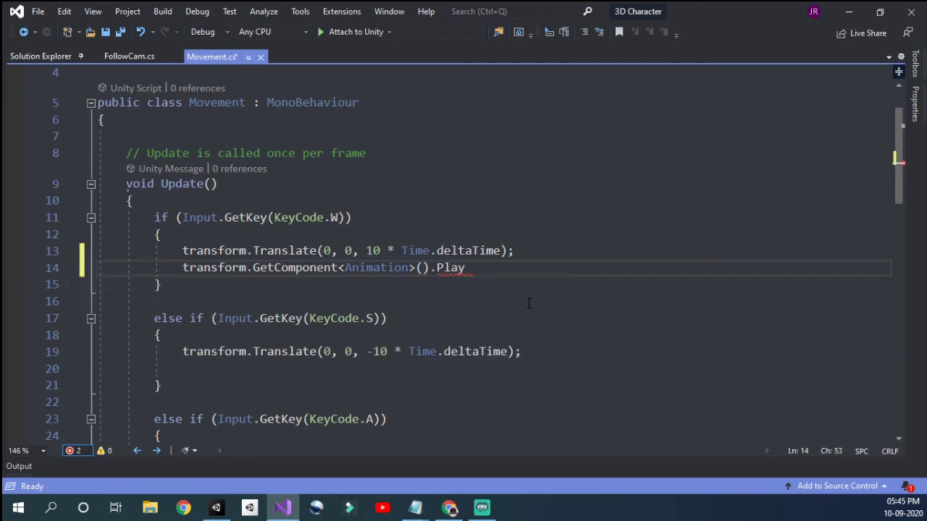
{"action": "type", "text": "(\""}
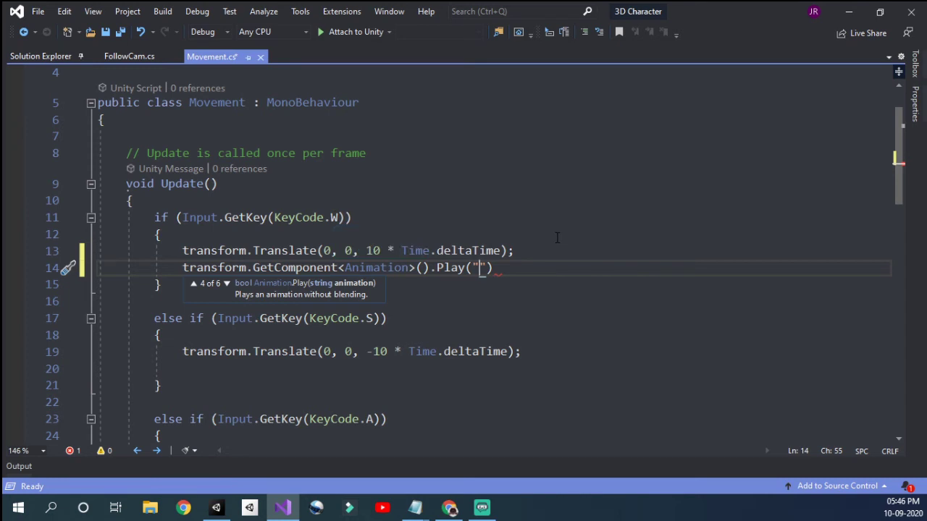
{"action": "type", "text": "Running"}
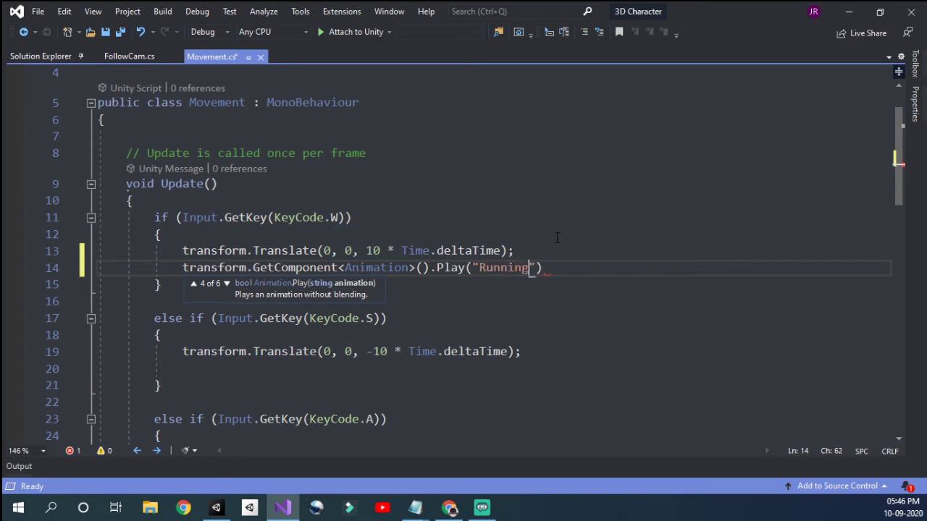
{"action": "type", "text": "\");"}
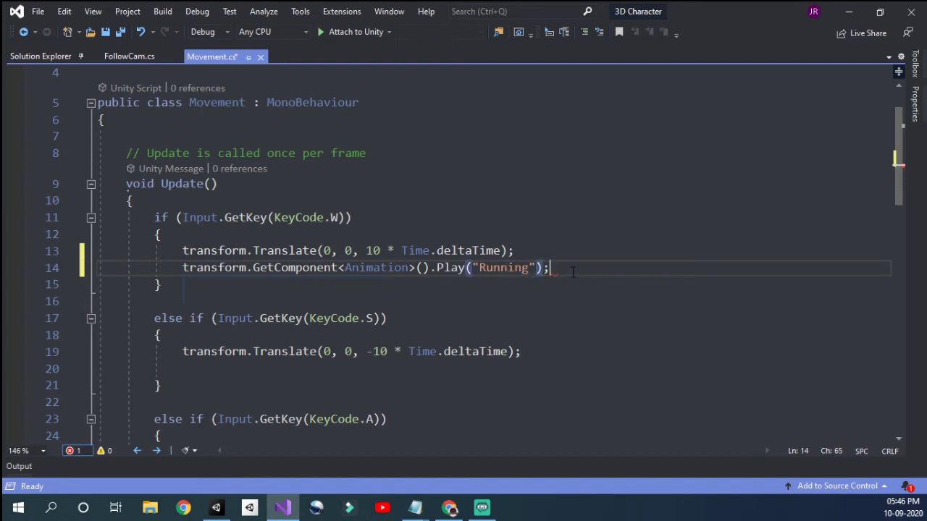
Step: Copy the Play("Running") line from the KeyCode.W block to below the Translate call in the KeyCode.S block
{"action": "triple_click", "coordinate": [363, 267]}
{"action": "key", "text": "ctrl+c"}
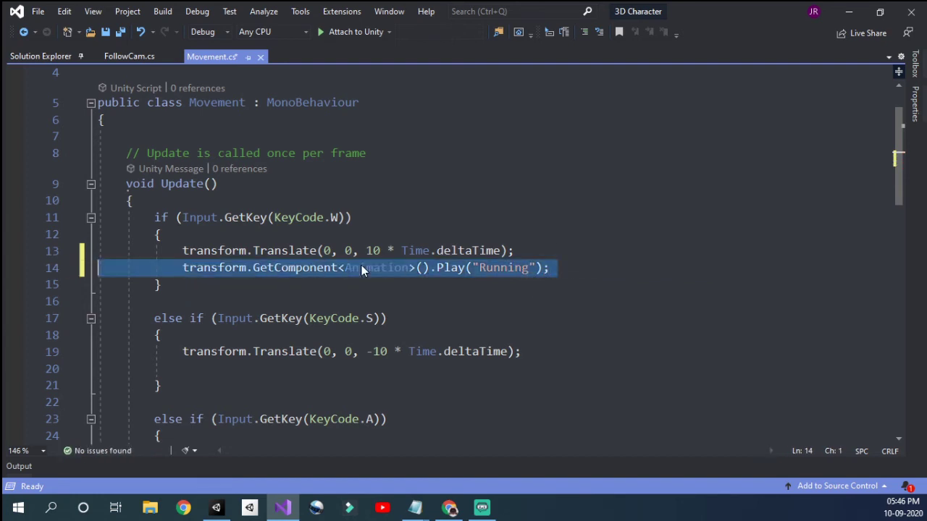
{"action": "scroll", "coordinate": [347, 306], "scroll_direction": "down", "scroll_amount": 2}
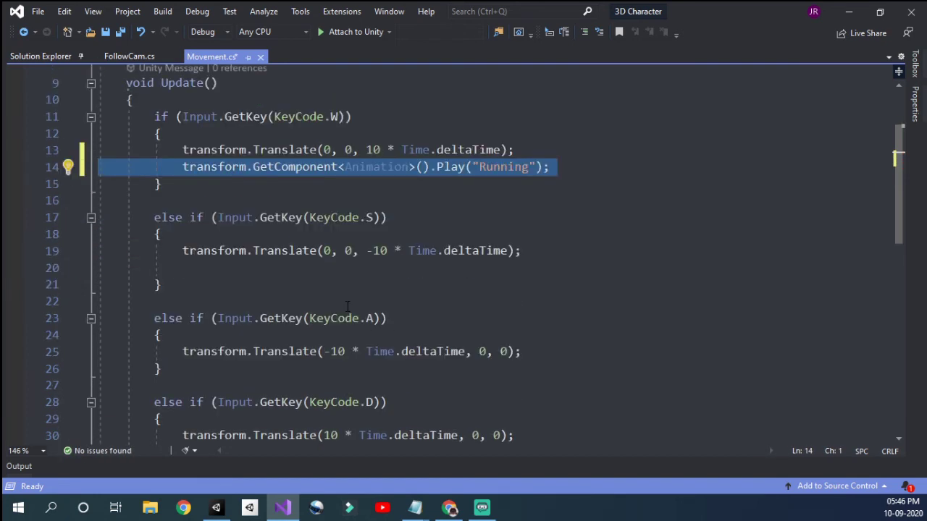
{"action": "left_click", "coordinate": [542, 251]}
{"action": "key", "text": "Return"}
{"action": "key", "text": "ctrl+v"}
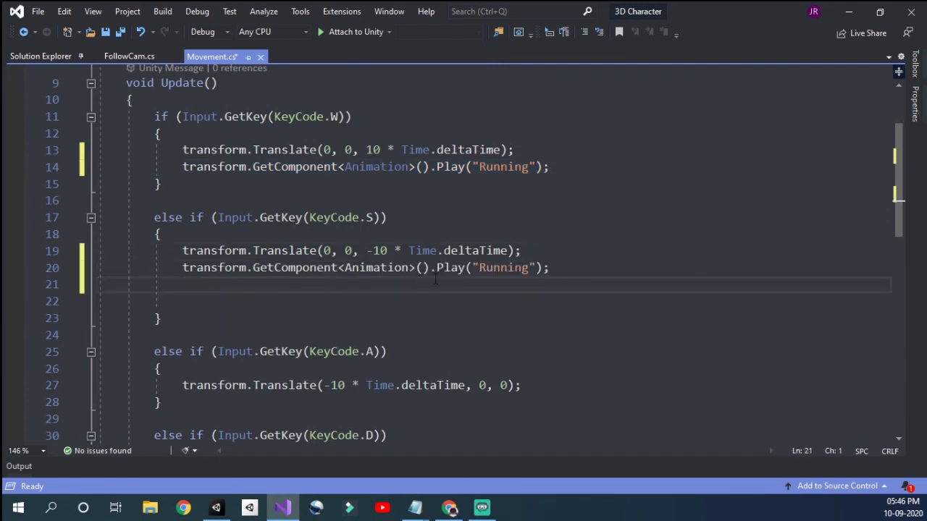
{"action": "double_click", "coordinate": [492, 268]}
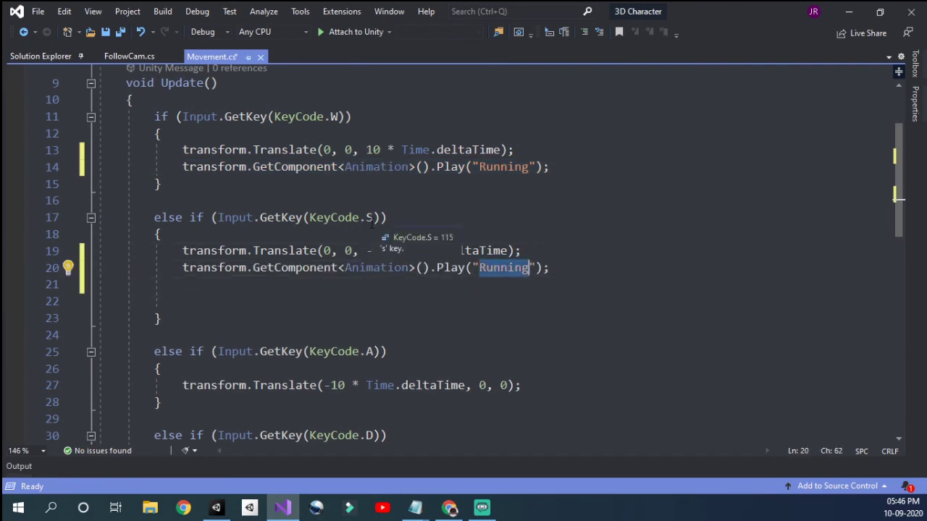
{"action": "left_click", "coordinate": [407, 300]}
{"action": "scroll", "coordinate": [407, 300], "scroll_direction": "down", "scroll_amount": 2}
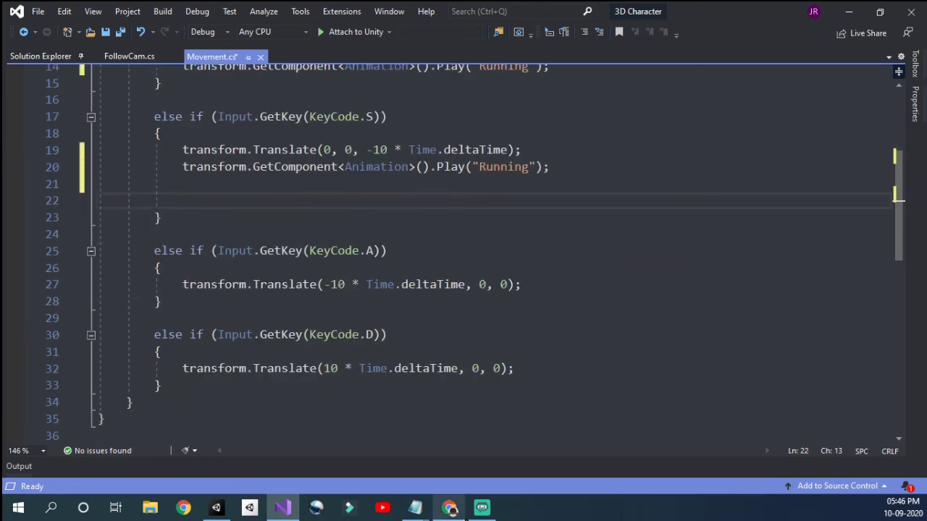
Step: Switch to Unity and preview the Running Backward clip in the Characters and Animation folder
{"action": "left_click", "coordinate": [225, 511]}
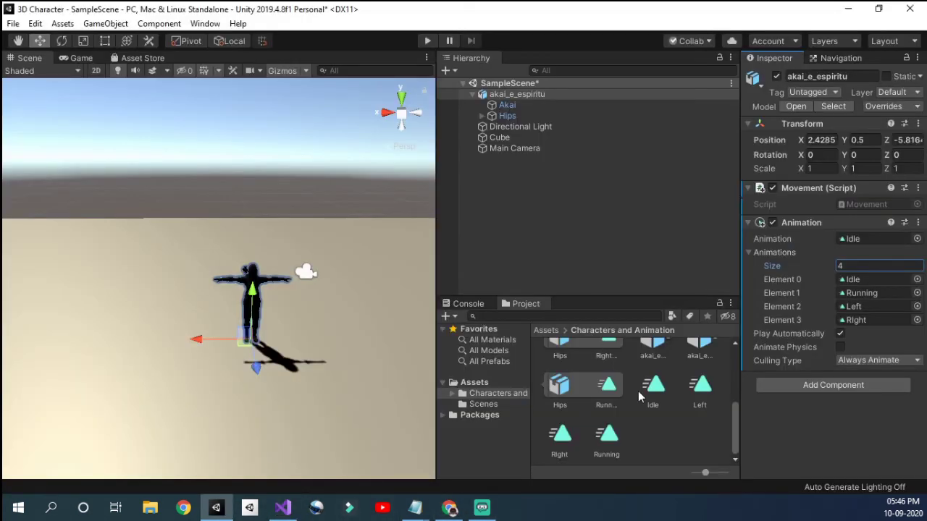
{"action": "left_click", "coordinate": [668, 376]}
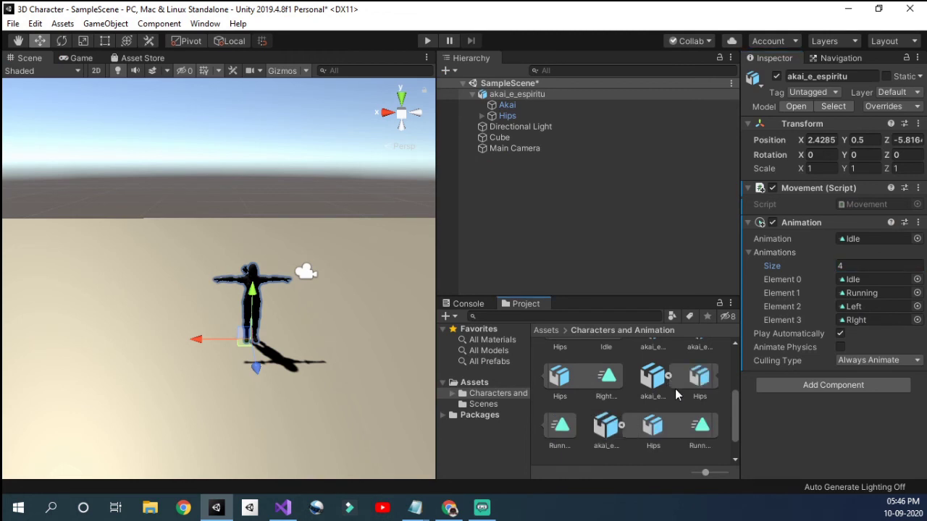
{"action": "left_click", "coordinate": [561, 431]}
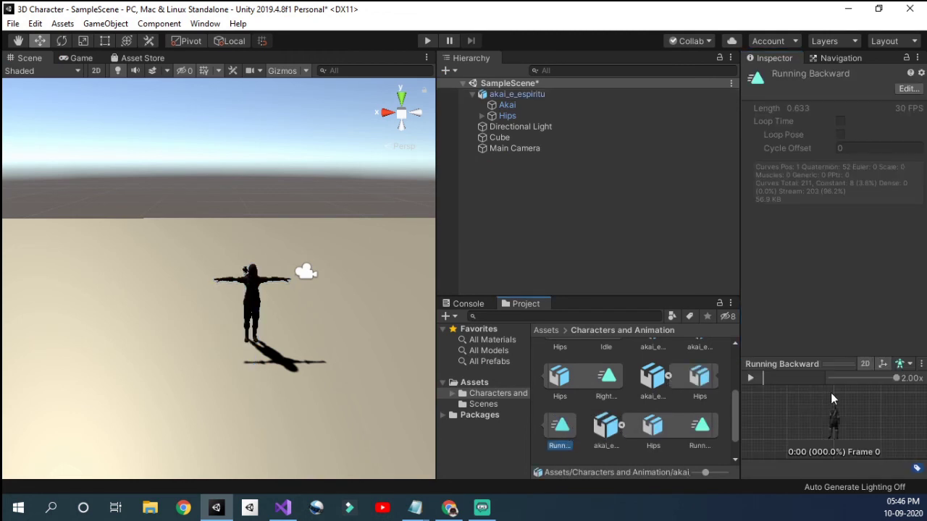
{"action": "left_click", "coordinate": [754, 379]}
Step: Duplicate the Running Backward clip and mark the copy as Legacy in its debug properties, returning to the normal inspector view
{"action": "scroll", "coordinate": [688, 411], "scroll_direction": "down", "scroll_amount": 1}
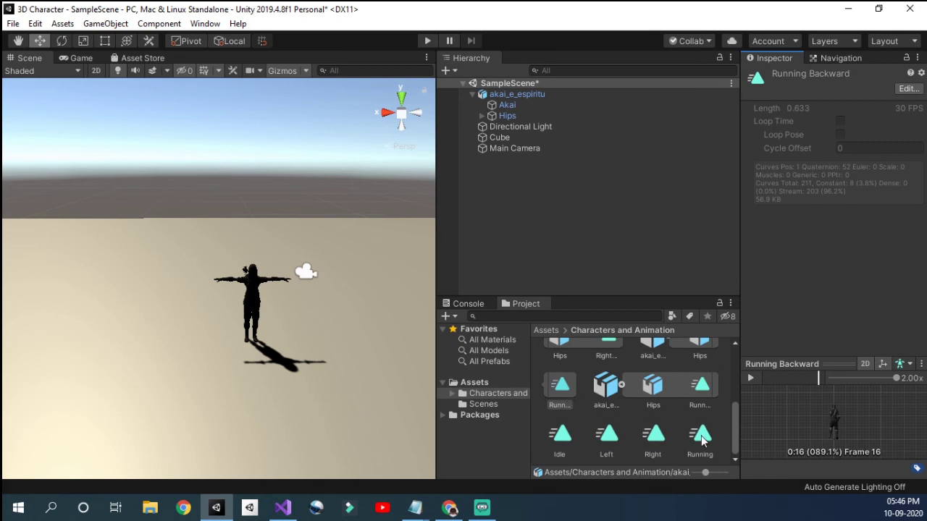
{"action": "left_click", "coordinate": [564, 386]}
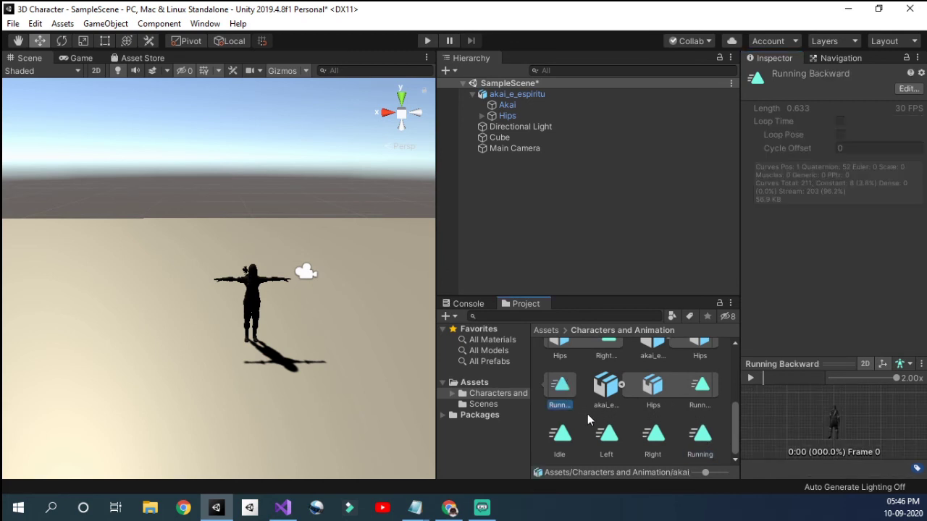
{"action": "key", "text": "ctrl+d"}
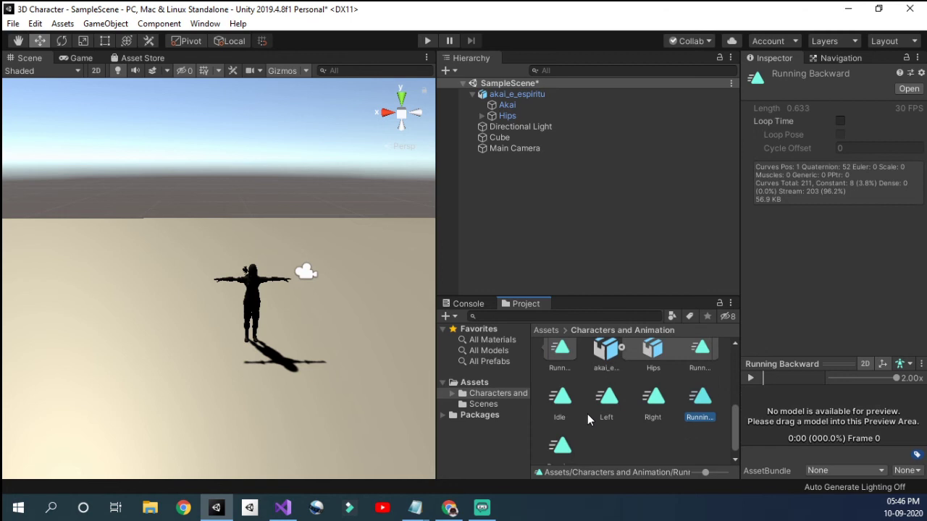
{"action": "left_click", "coordinate": [917, 58]}
{"action": "left_click", "coordinate": [817, 86]}
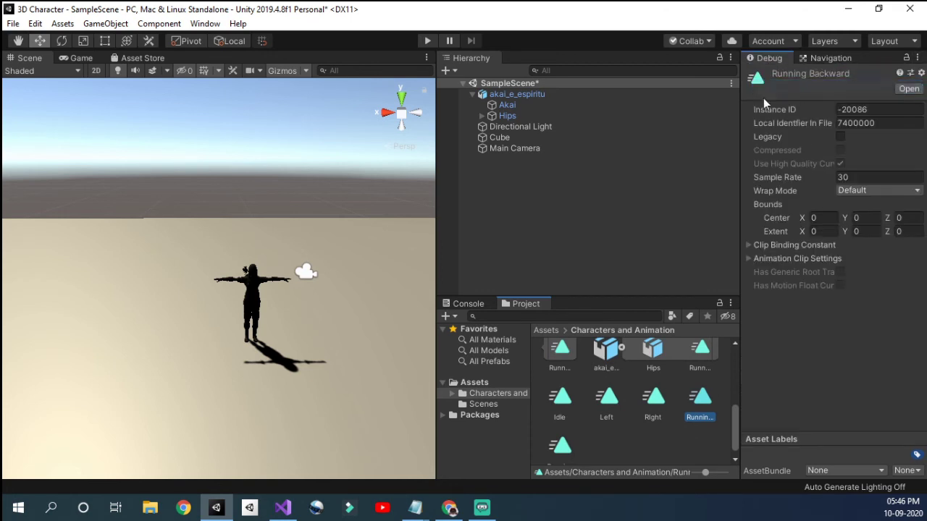
{"action": "left_click", "coordinate": [841, 135]}
{"action": "left_click", "coordinate": [917, 58]}
{"action": "left_click", "coordinate": [779, 70]}
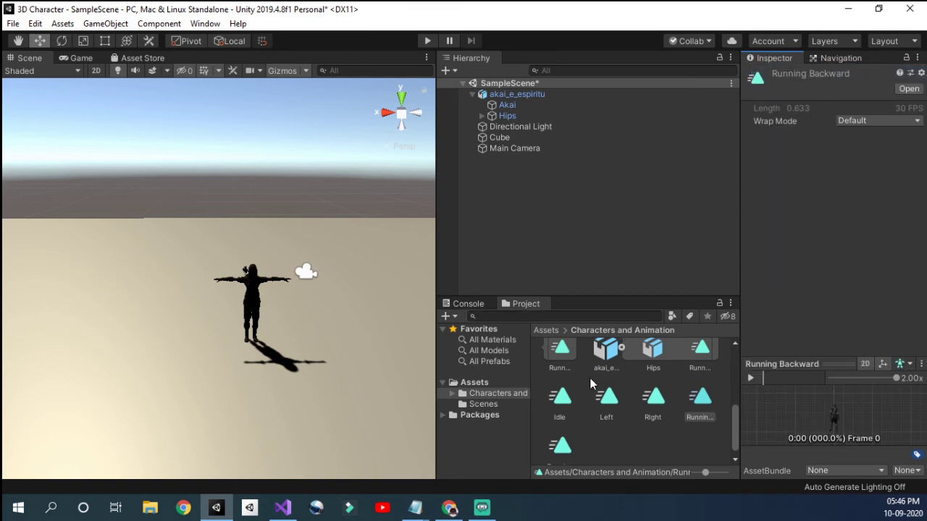
Step: Preview the duplicated Running Backward clip and rename it Back
{"action": "scroll", "coordinate": [585, 421], "scroll_direction": "down", "scroll_amount": 1}
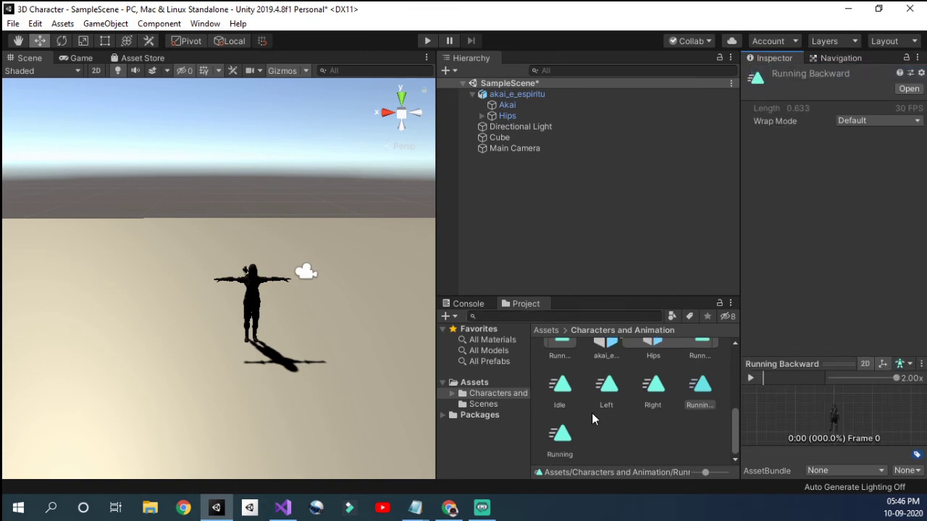
{"action": "left_click", "coordinate": [700, 385]}
{"action": "left_click", "coordinate": [752, 377]}
{"action": "right_click", "coordinate": [701, 390]}
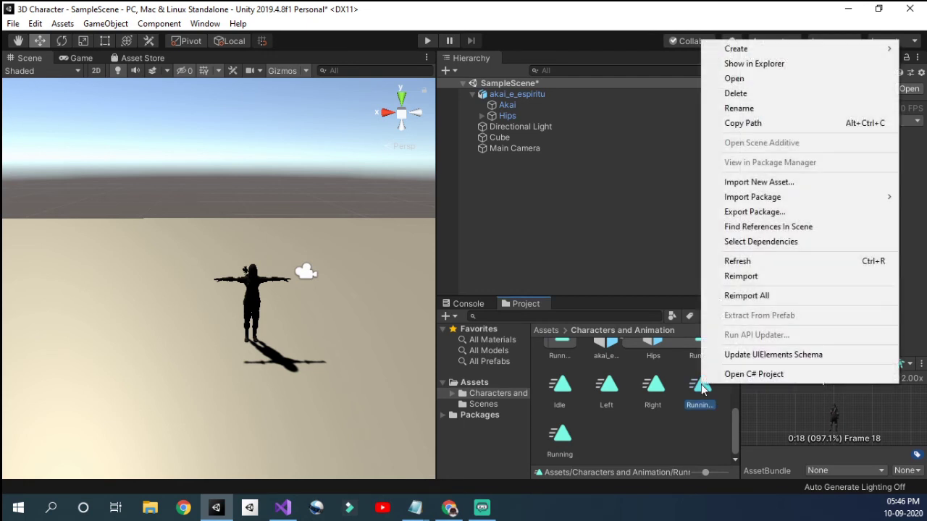
{"action": "left_click", "coordinate": [746, 108]}
{"action": "type", "text": "Back"}
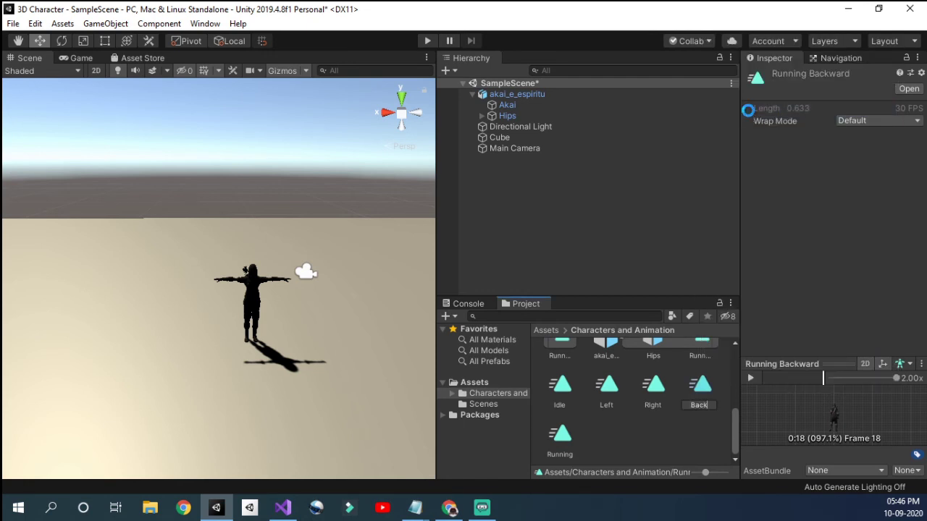
{"action": "key", "text": "Return"}
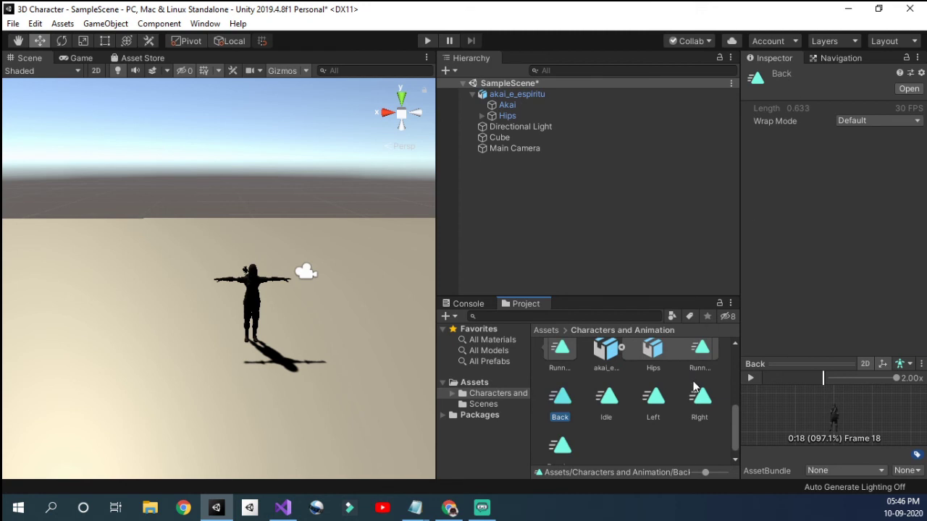
Step: Set the Animations list size on akai_e_espiritu to 5 and assign the Back clip to Element 4
{"action": "left_click", "coordinate": [506, 94]}
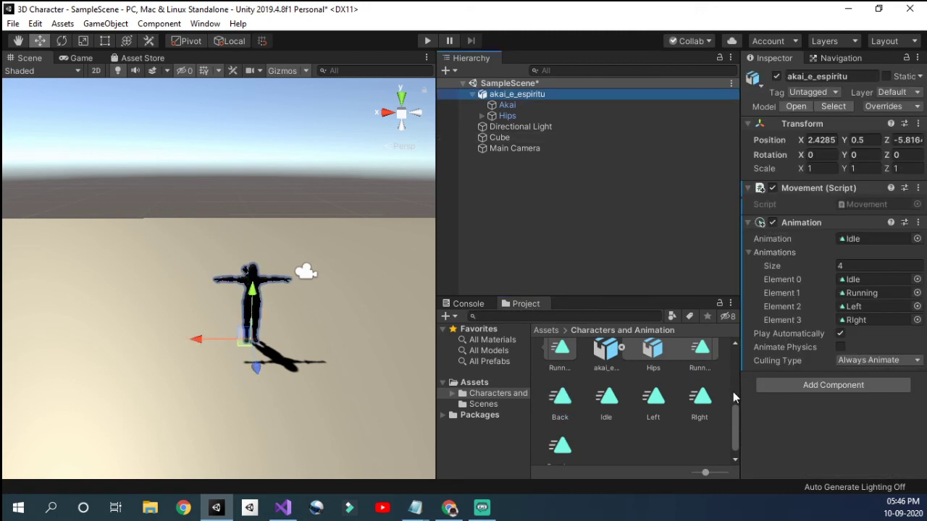
{"action": "scroll", "coordinate": [669, 408], "scroll_direction": "down", "scroll_amount": 1}
{"action": "left_click_drag", "start_coordinate": [557, 389], "coordinate": [703, 378]}
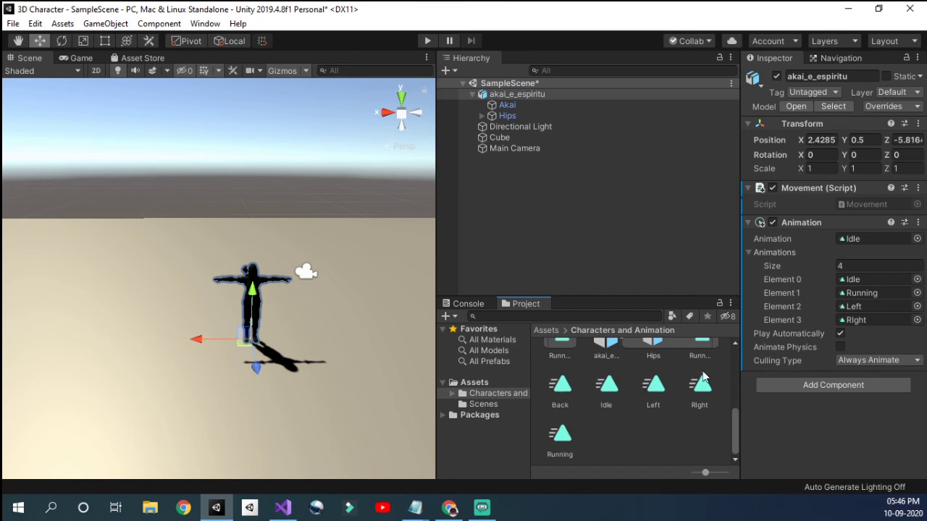
{"action": "left_click", "coordinate": [856, 266]}
{"action": "type", "text": "5"}
{"action": "key", "text": "Return"}
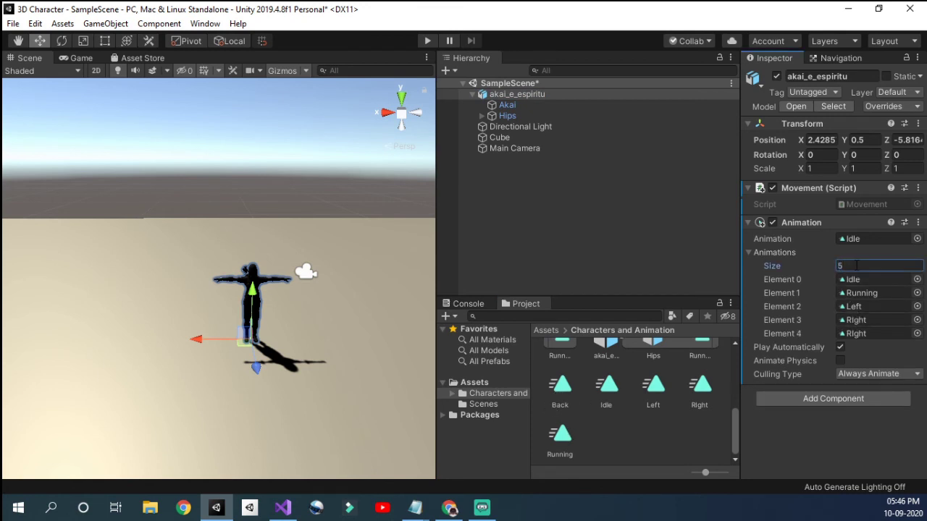
{"action": "left_click_drag", "start_coordinate": [559, 390], "coordinate": [846, 338]}
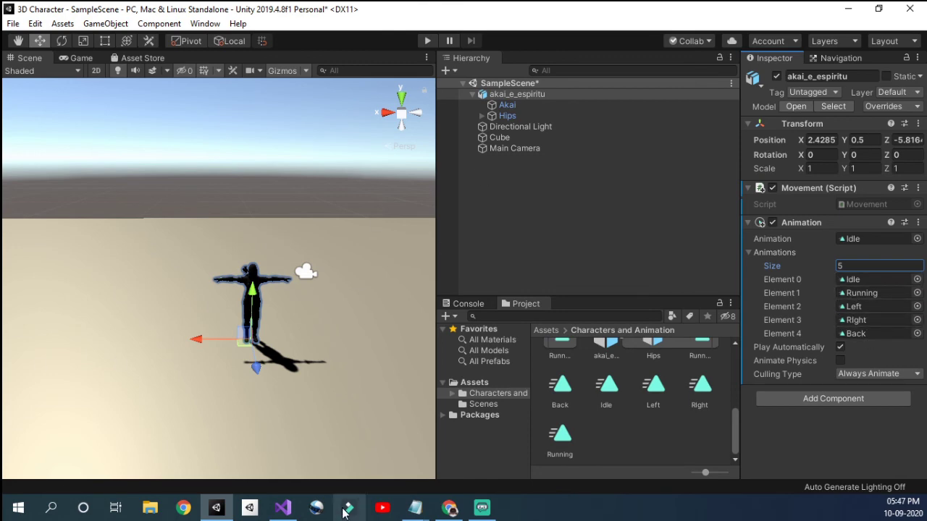
Step: Switch to Visual Studio and make the S key branch of Movement.cs play the "Back" animation
{"action": "left_click", "coordinate": [282, 507]}
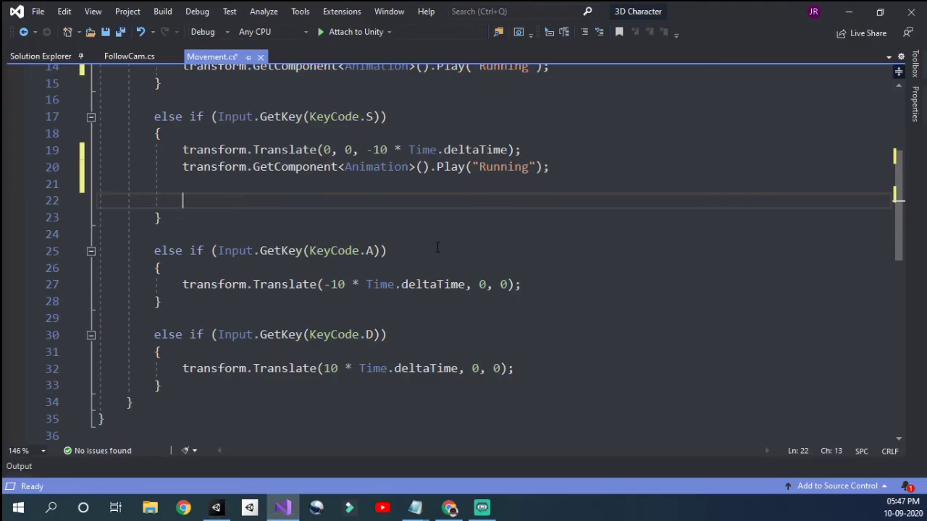
{"action": "double_click", "coordinate": [487, 168]}
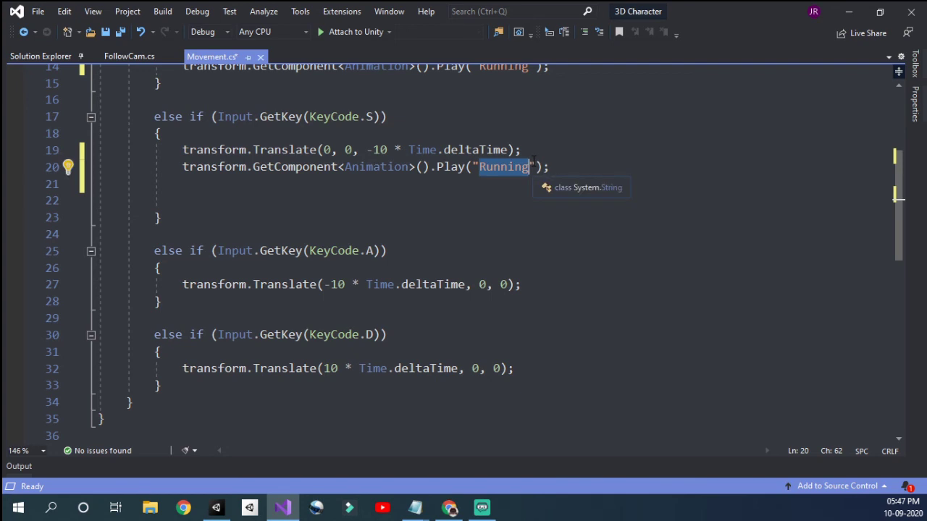
{"action": "type", "text": "Back"}
{"action": "scroll", "coordinate": [533, 161], "scroll_direction": "up", "scroll_amount": 2}
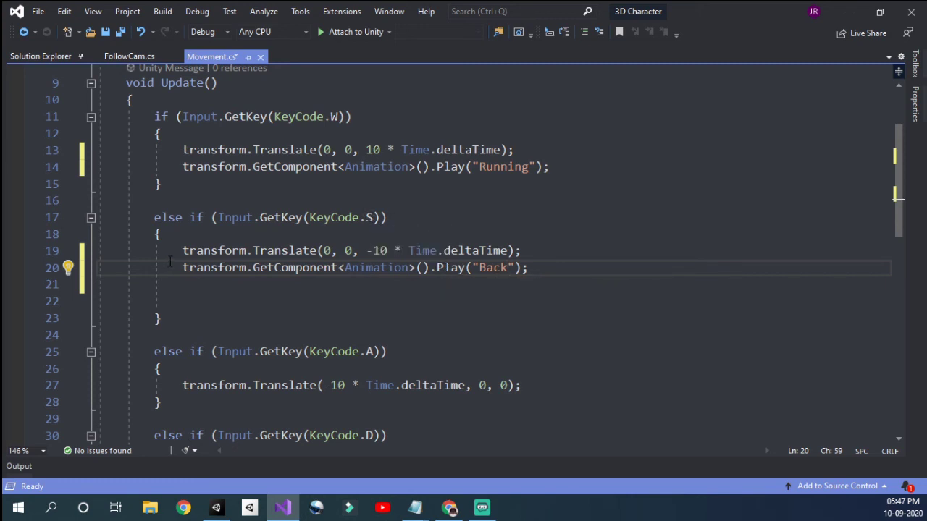
{"action": "left_click_drag", "start_coordinate": [182, 267], "coordinate": [592, 280]}
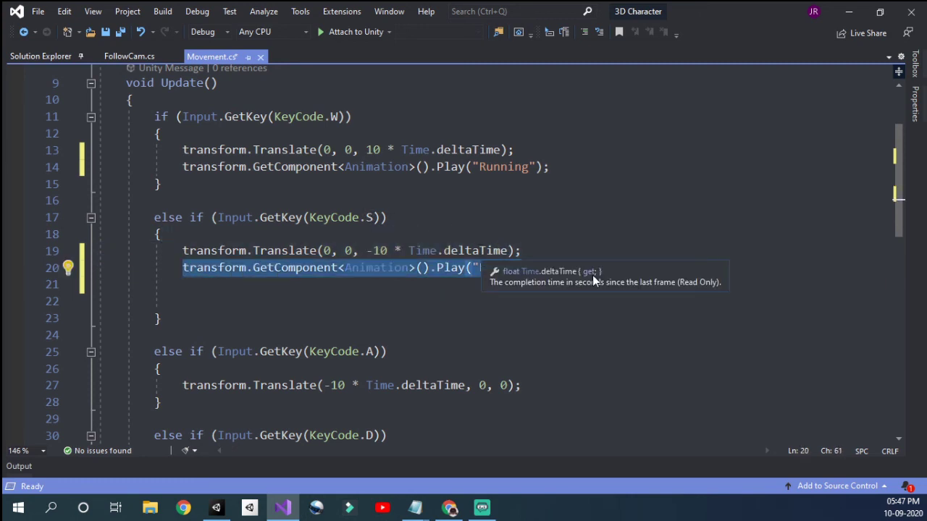
{"action": "left_click", "coordinate": [559, 238]}
{"action": "left_click", "coordinate": [551, 269]}
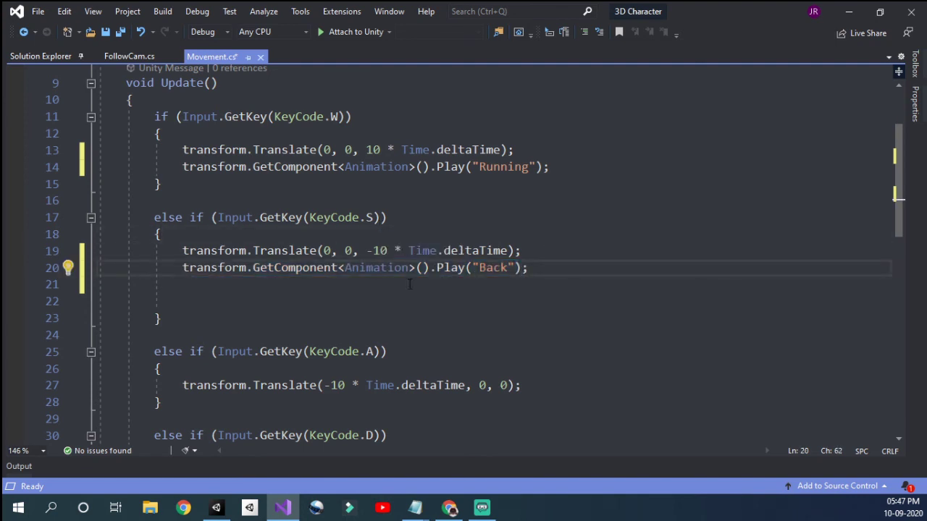
Step: Add transform.GetComponent<Animation>().Play("Left"); below the Translate line in the A key branch
{"action": "scroll", "coordinate": [409, 283], "scroll_direction": "down", "scroll_amount": 1}
{"action": "left_click", "coordinate": [534, 339]}
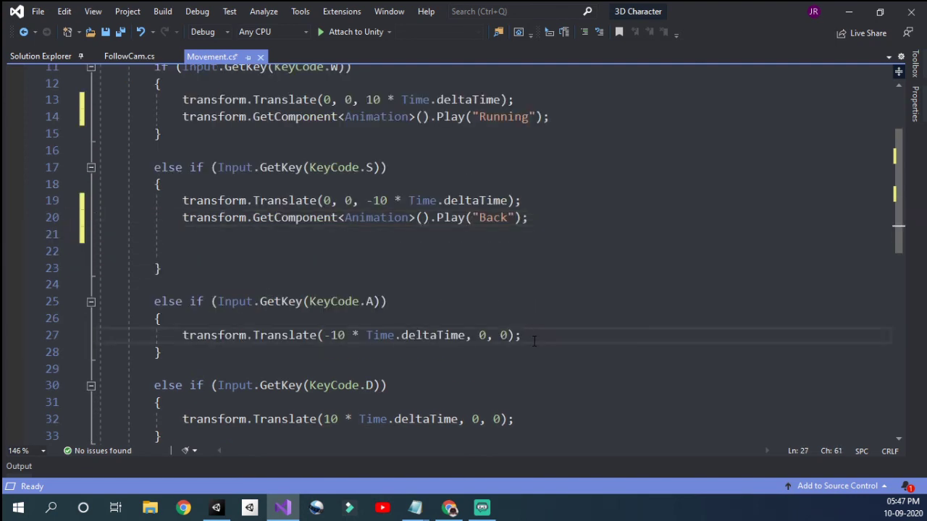
{"action": "key", "text": "Return"}
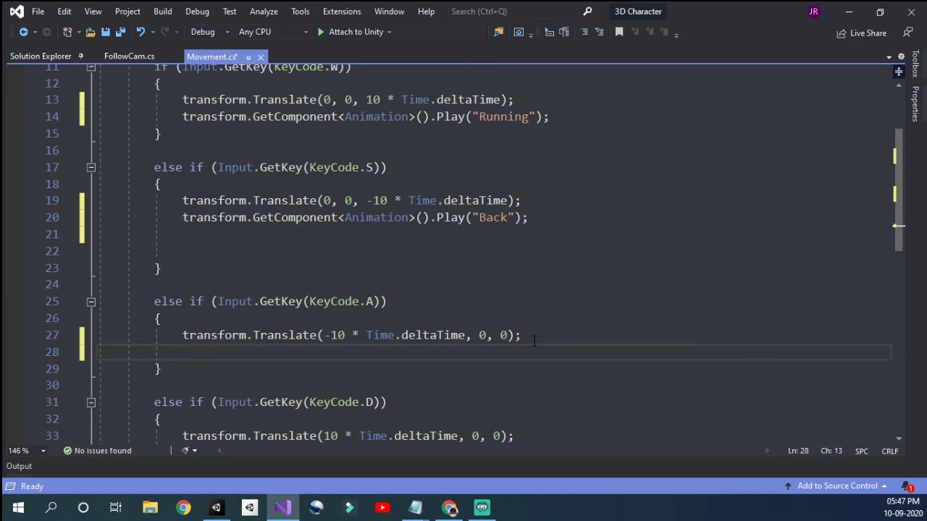
{"action": "type", "text": "transform.GetComponent<Animation>().Play(\"Running\");"}
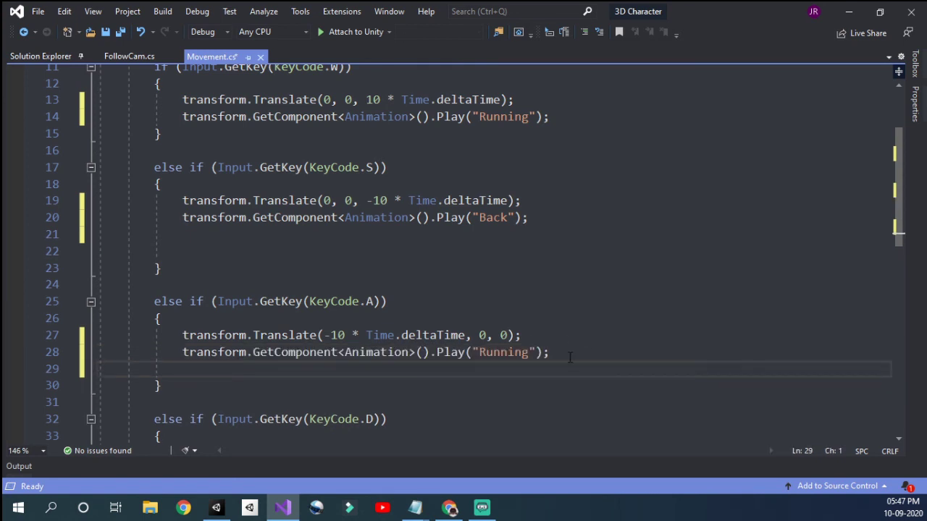
{"action": "double_click", "coordinate": [505, 352]}
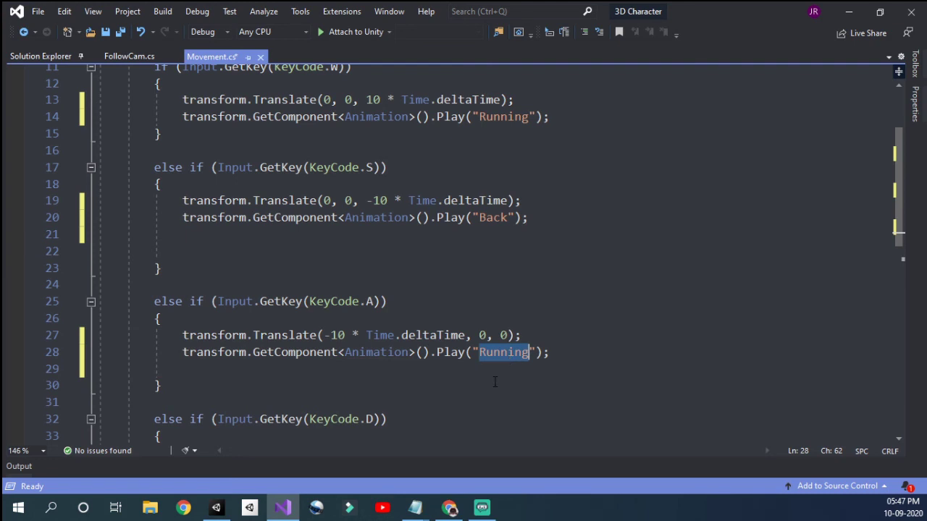
{"action": "left_click", "coordinate": [220, 509]}
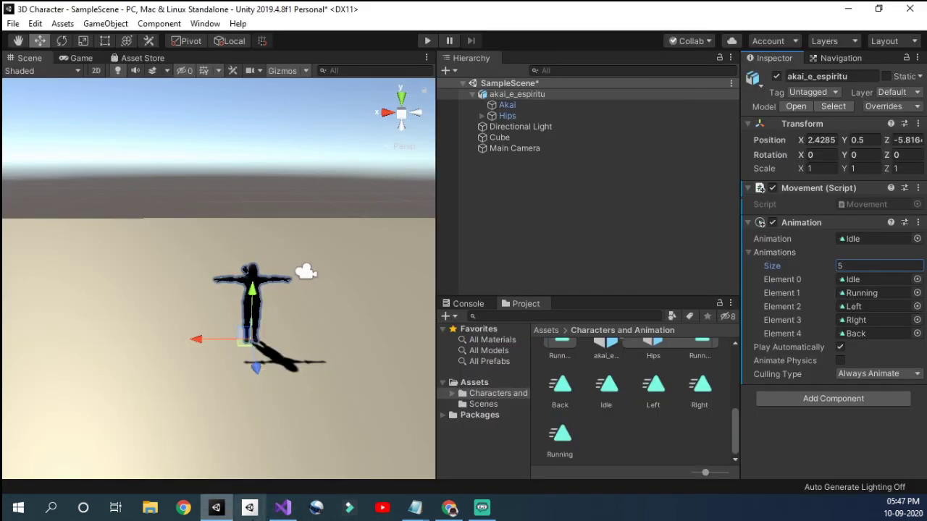
{"action": "left_click", "coordinate": [282, 508]}
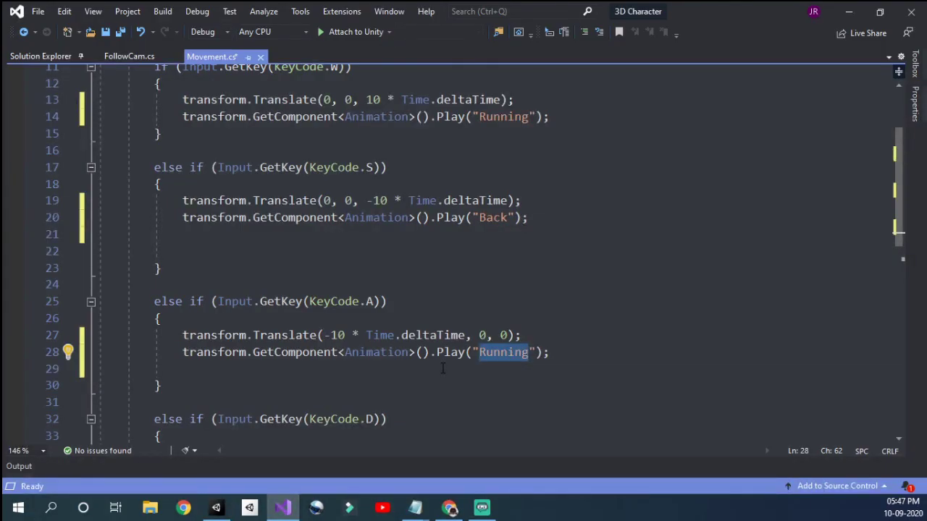
{"action": "type", "text": "Left"}
Step: Add transform.GetComponent<Animation>().Play("Right"); below the Translate line in the D key branch and save Movement.cs
{"action": "scroll", "coordinate": [442, 369], "scroll_direction": "down", "scroll_amount": 1}
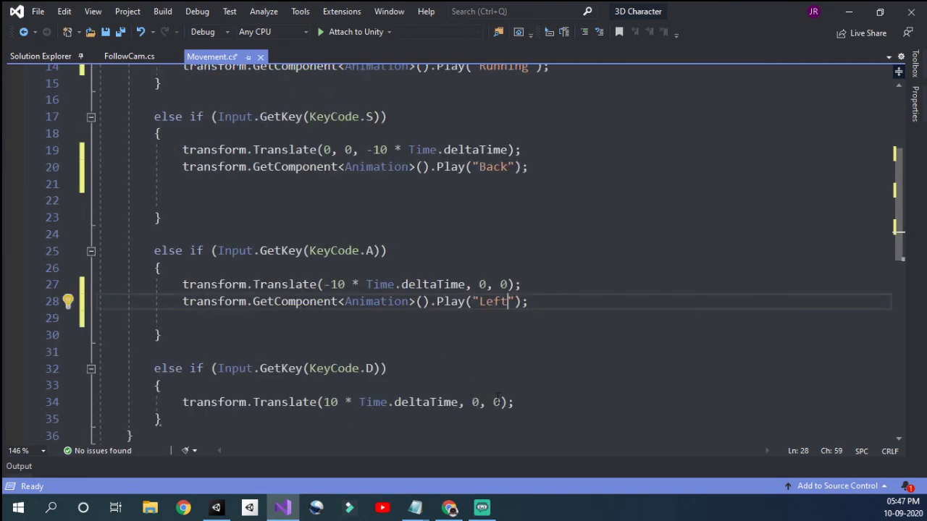
{"action": "left_click", "coordinate": [522, 402]}
{"action": "key", "text": "Return"}
{"action": "type", "text": "transform.GetComponent<Animation>().Play(\"Running\");"}
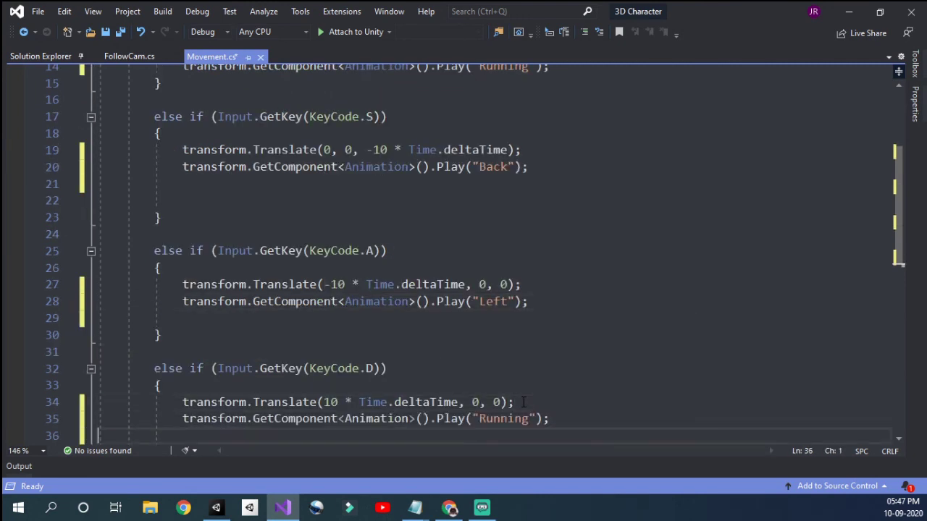
{"action": "scroll", "coordinate": [522, 403], "scroll_direction": "down", "scroll_amount": 1}
{"action": "left_click", "coordinate": [216, 508]}
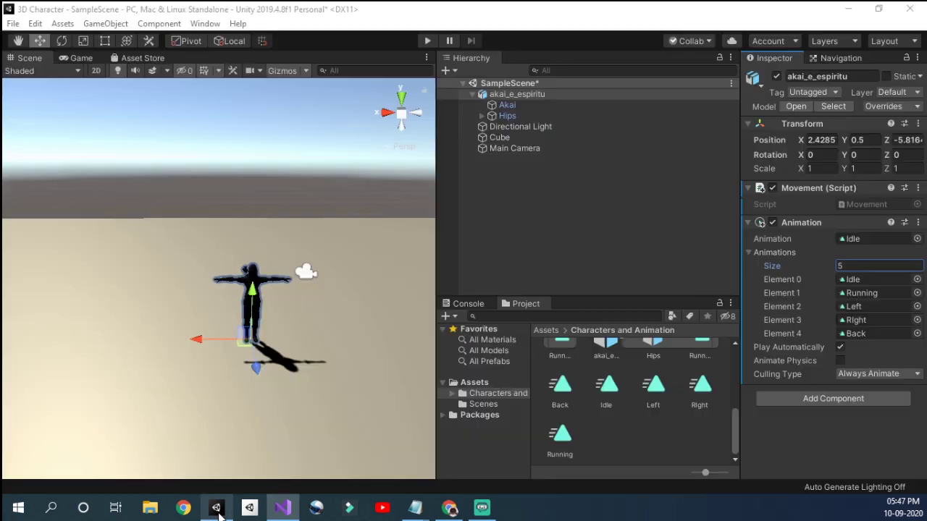
{"action": "left_click", "coordinate": [283, 501]}
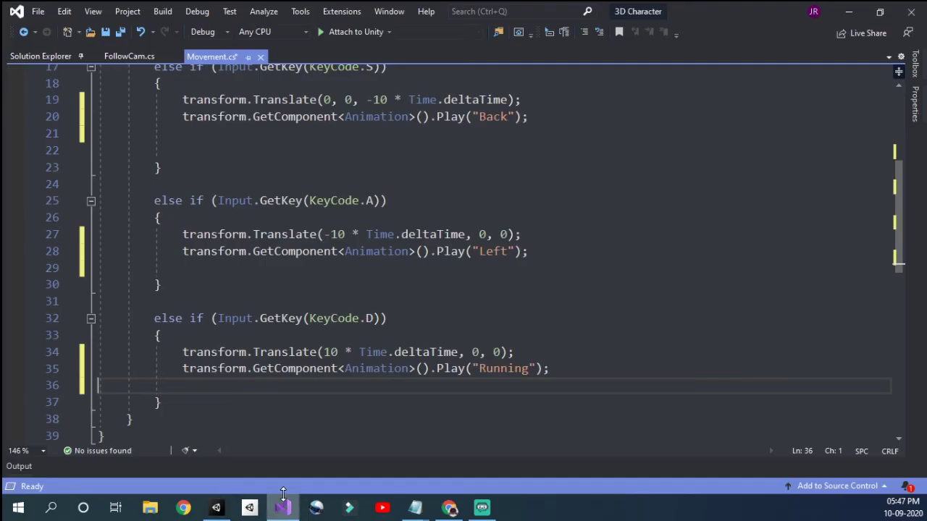
{"action": "scroll", "coordinate": [376, 402], "scroll_direction": "down", "scroll_amount": 2}
{"action": "double_click", "coordinate": [509, 268]}
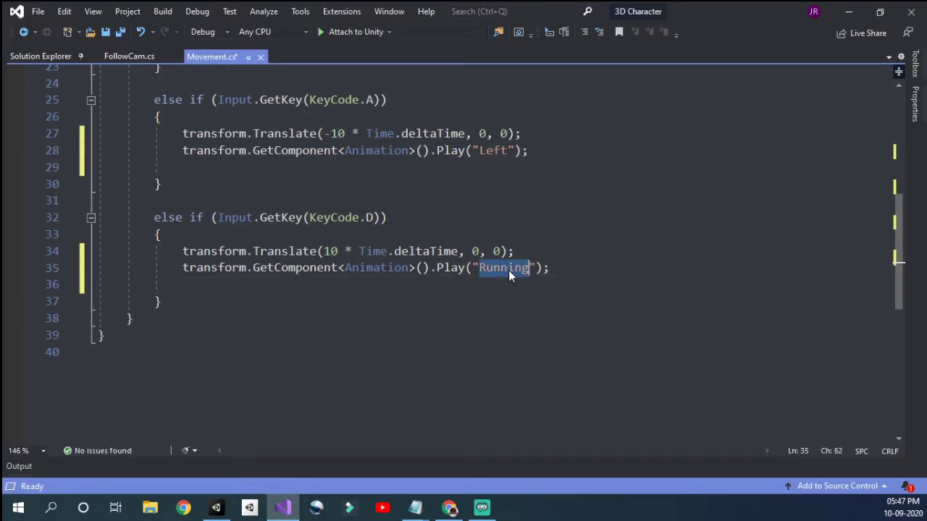
{"action": "type", "text": "Right"}
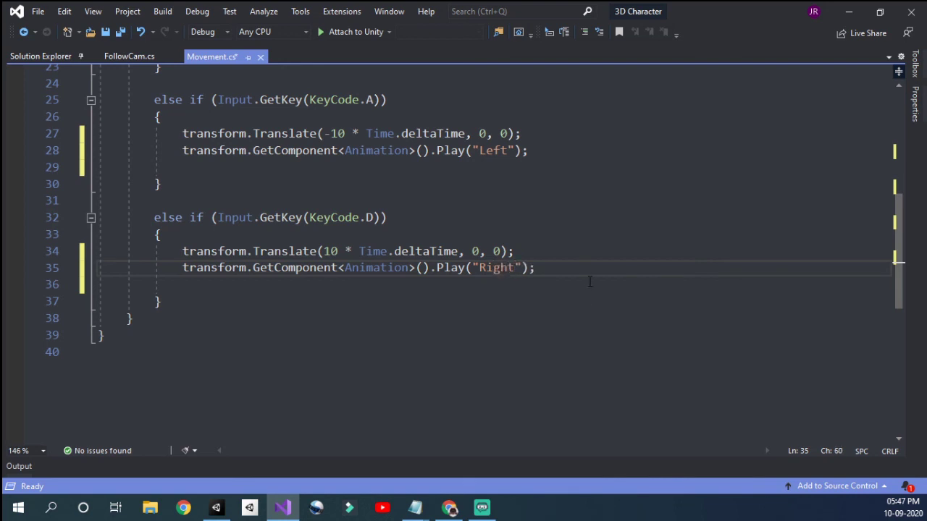
{"action": "left_click", "coordinate": [585, 273]}
{"action": "key", "text": "ctrl+s"}
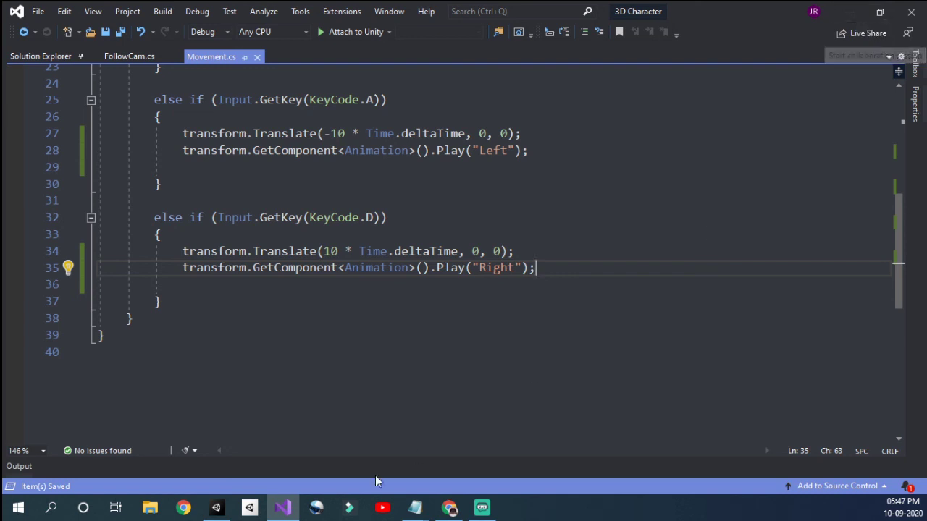
Step: Switch to Unity, run the scene to test the character's forward, backward and right movement, and stop play mode
{"action": "left_click", "coordinate": [216, 507]}
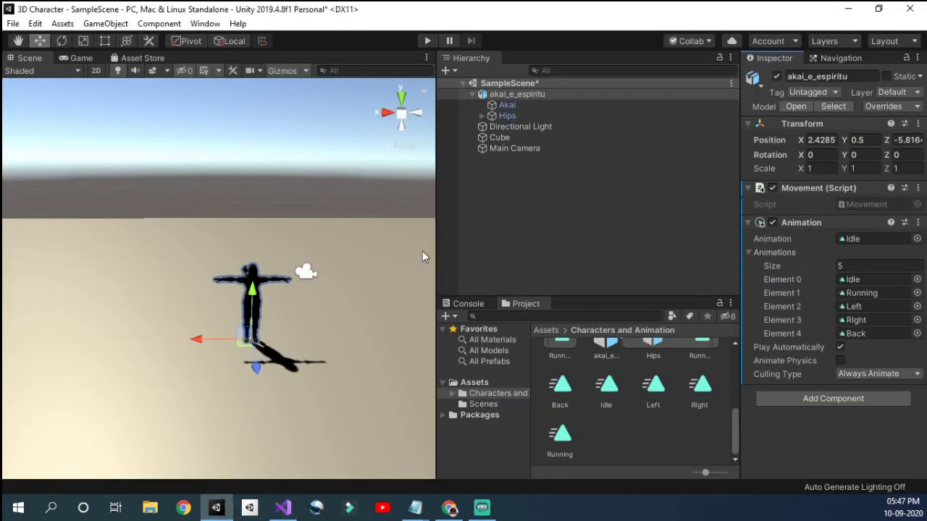
{"action": "left_click", "coordinate": [427, 41]}
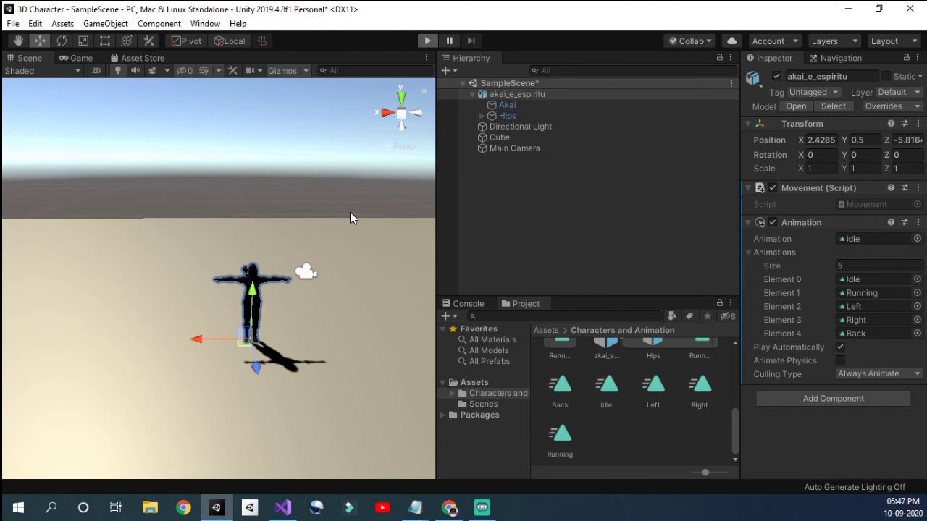
{"action": "key", "text": "w"}
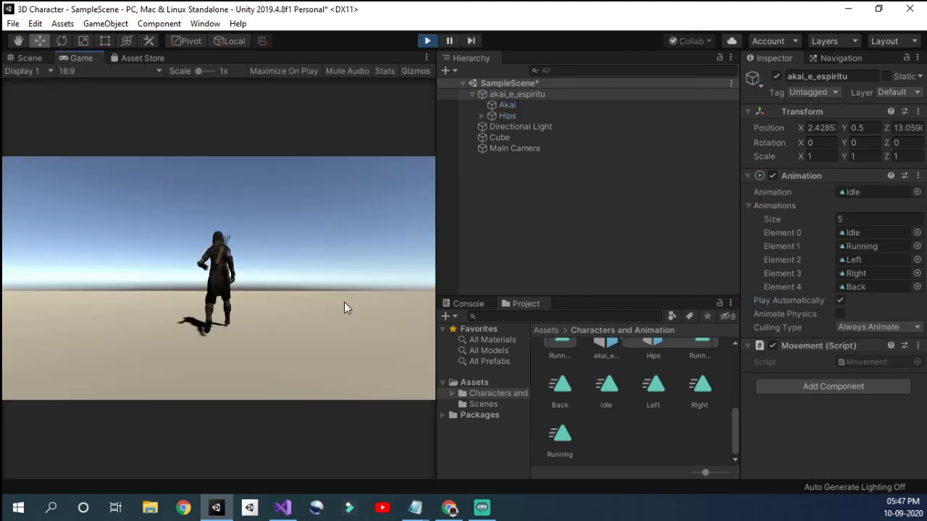
{"action": "key", "text": "s"}
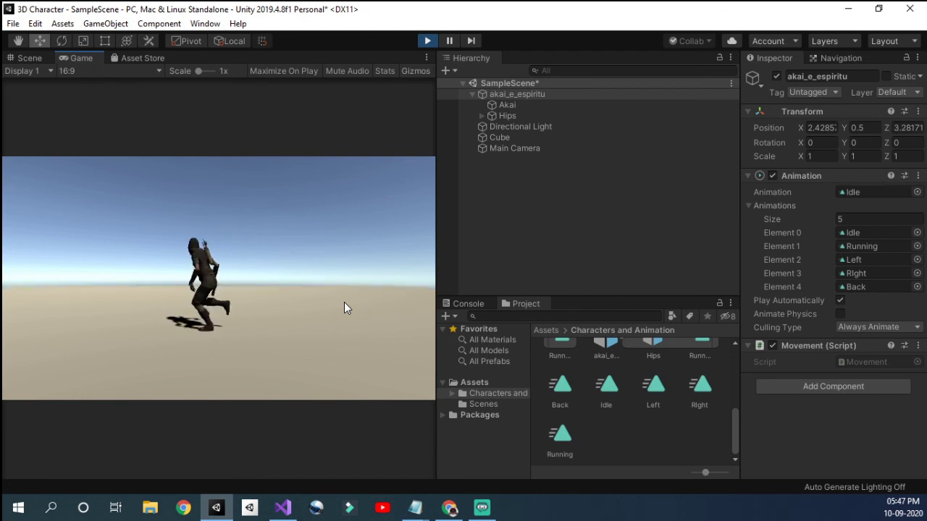
{"action": "key", "text": "d"}
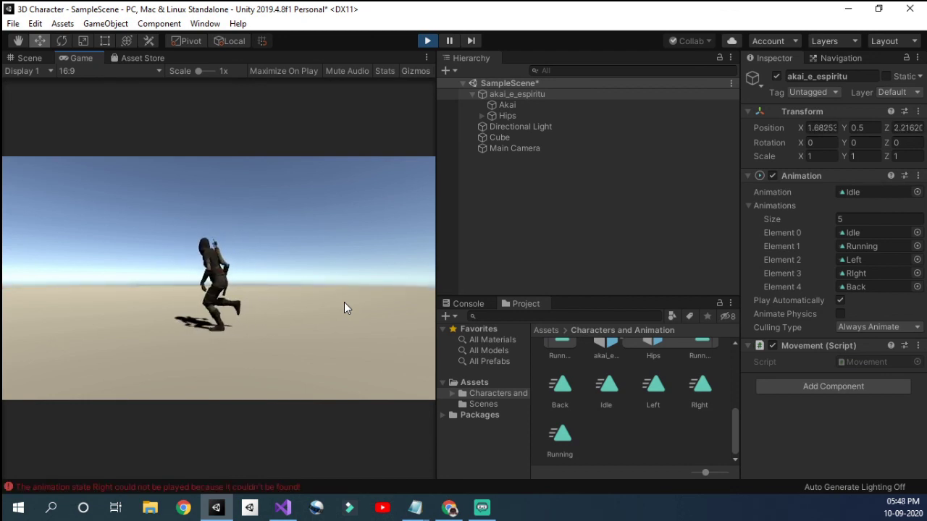
{"action": "left_click", "coordinate": [428, 41]}
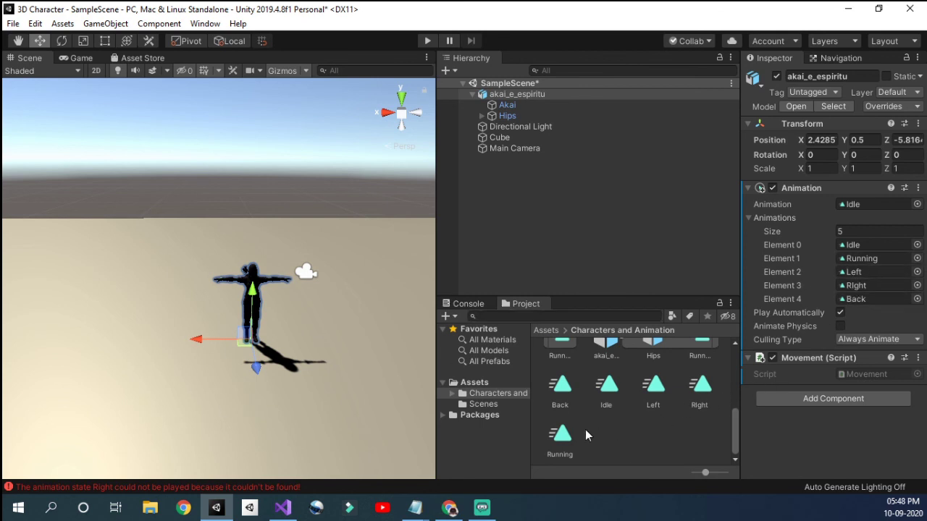
Step: Correct the misspelled RIght clip's name to Right and select akai_e_espiritu to check its Animations list
{"action": "left_click", "coordinate": [704, 387]}
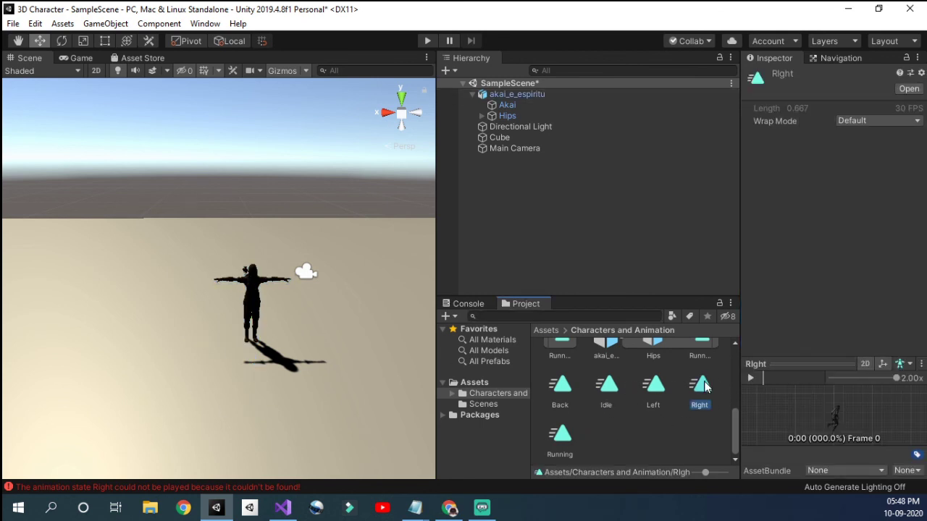
{"action": "right_click", "coordinate": [701, 386]}
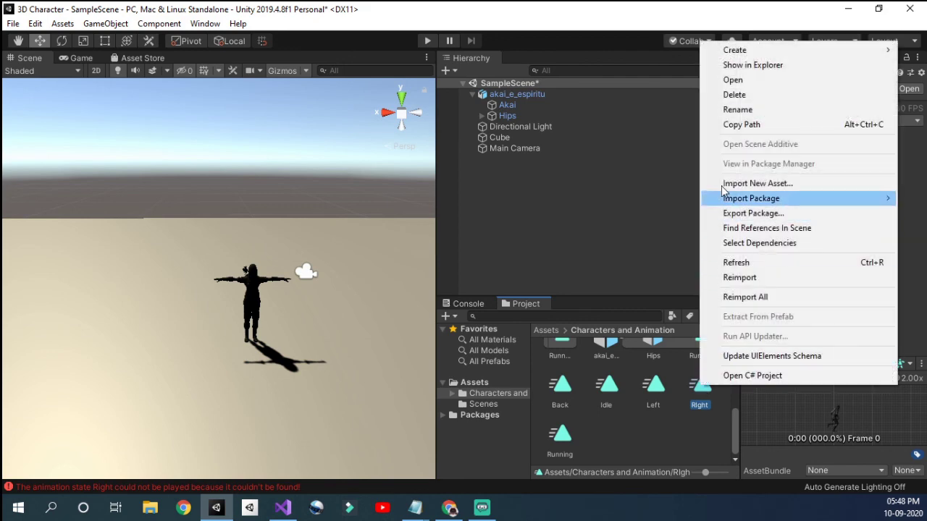
{"action": "left_click", "coordinate": [749, 110]}
{"action": "type", "text": "R"}
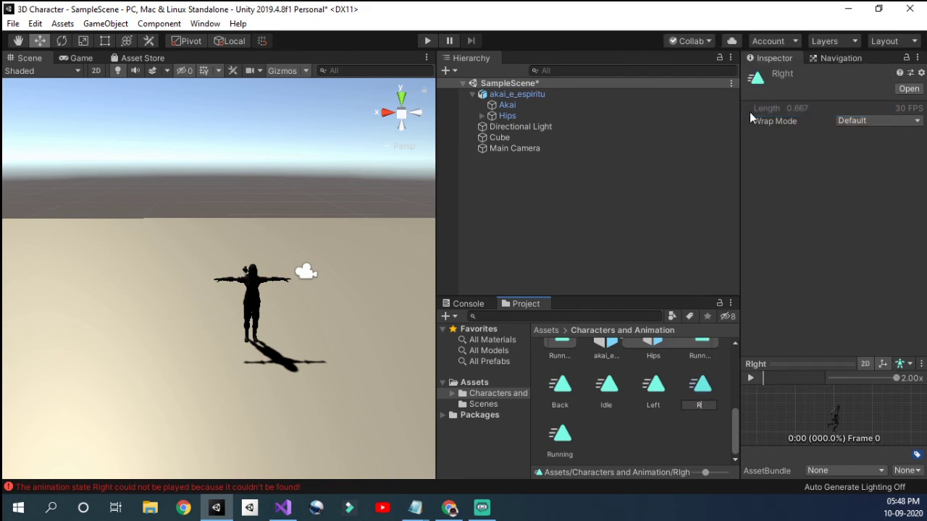
{"action": "type", "text": "ight"}
{"action": "key", "text": "Return"}
{"action": "left_click", "coordinate": [552, 94]}
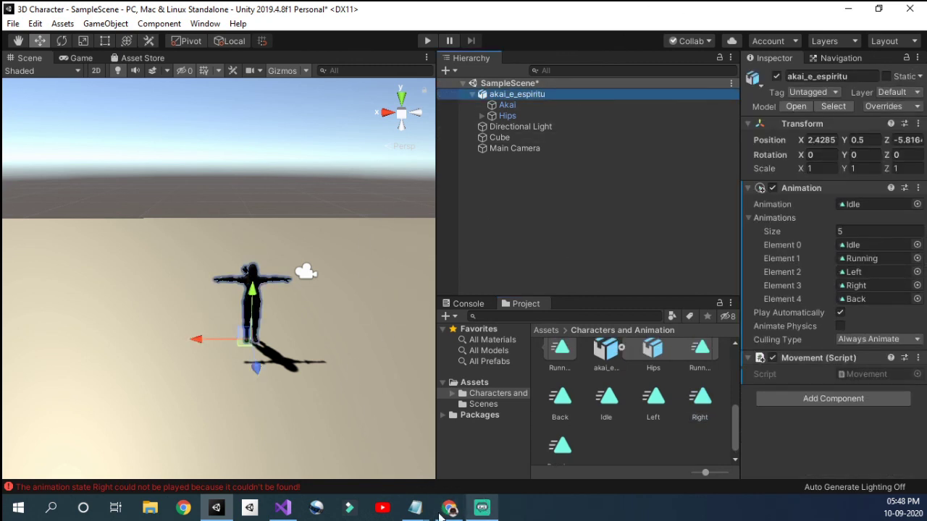
Step: Switch to Visual Studio and add an empty else block after the D key branch in Update
{"action": "left_click", "coordinate": [275, 511]}
{"action": "scroll", "coordinate": [265, 286], "scroll_direction": "down", "scroll_amount": 3}
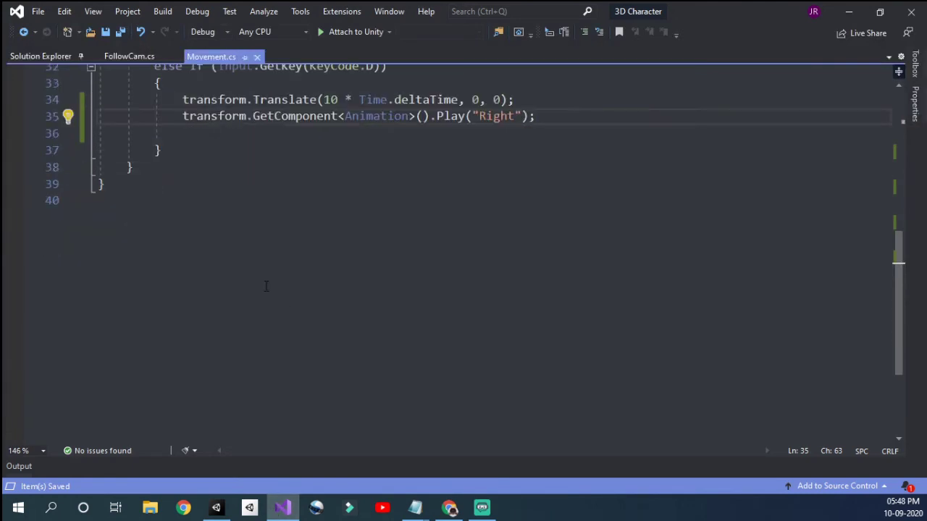
{"action": "left_click", "coordinate": [196, 157]}
{"action": "key", "text": "Return"}
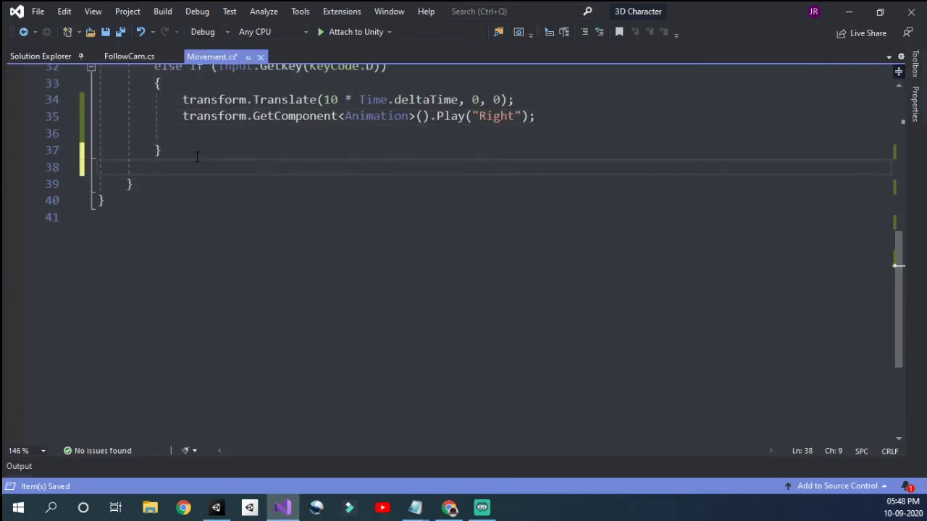
{"action": "type", "text": "else"}
{"action": "key", "text": "BackSpace"}
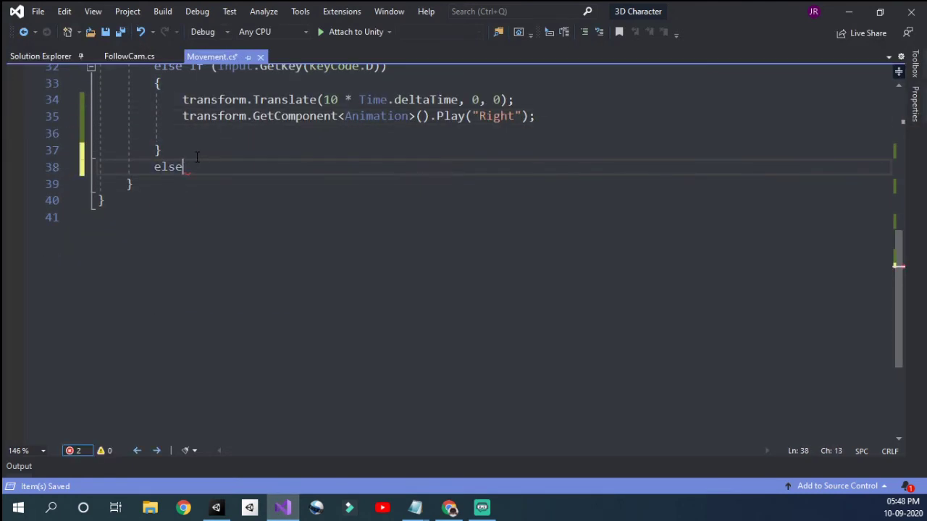
{"action": "type", "text": "{"}
{"action": "key", "text": "Return"}
Step: Copy the transform.GetComponent<Animation>().Play("Right"); line from the D key branch into the empty else block
{"action": "scroll", "coordinate": [196, 157], "scroll_direction": "up", "scroll_amount": 7}
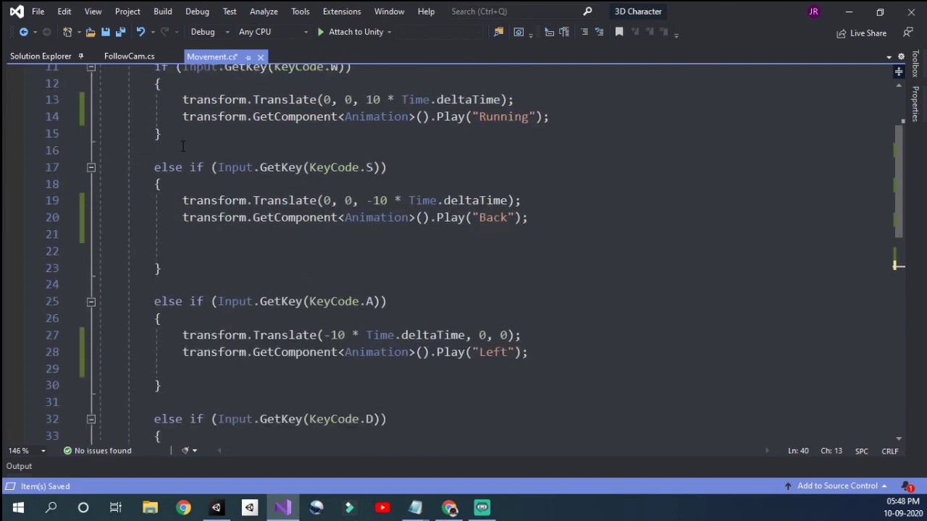
{"action": "scroll", "coordinate": [183, 145], "scroll_direction": "down", "scroll_amount": 3}
{"action": "scroll", "coordinate": [183, 145], "scroll_direction": "up", "scroll_amount": 3}
{"action": "scroll", "coordinate": [183, 144], "scroll_direction": "down", "scroll_amount": 4}
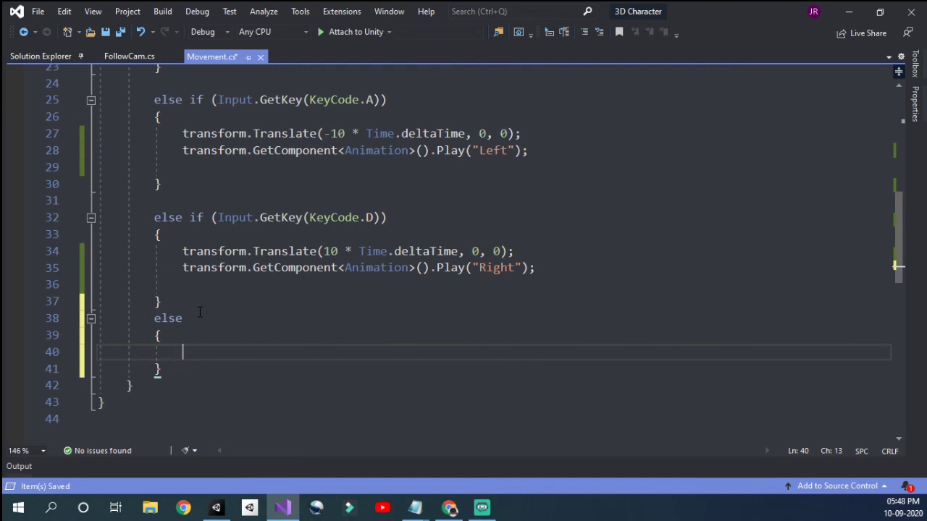
{"action": "double_click", "coordinate": [299, 273]}
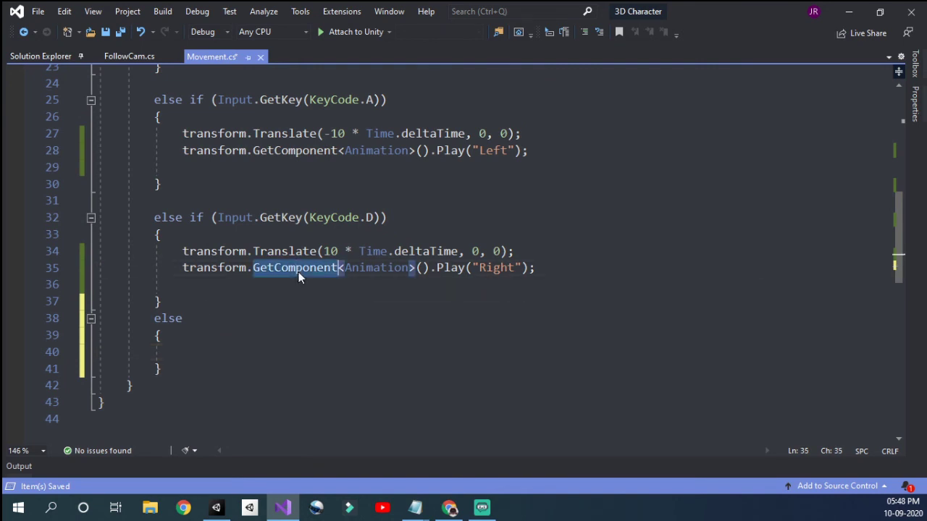
{"action": "double_click", "coordinate": [372, 269]}
{"action": "triple_click", "coordinate": [436, 267]}
{"action": "key", "text": "ctrl+c"}
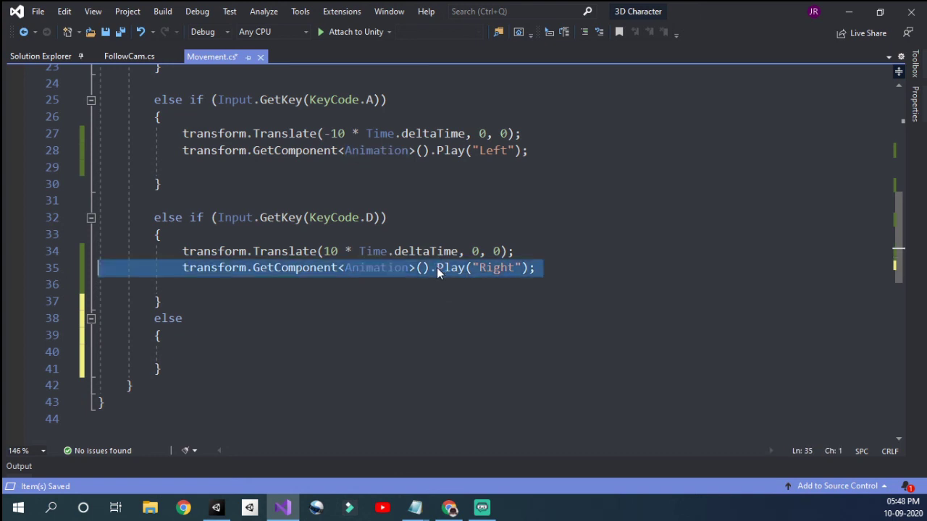
{"action": "left_click", "coordinate": [228, 351]}
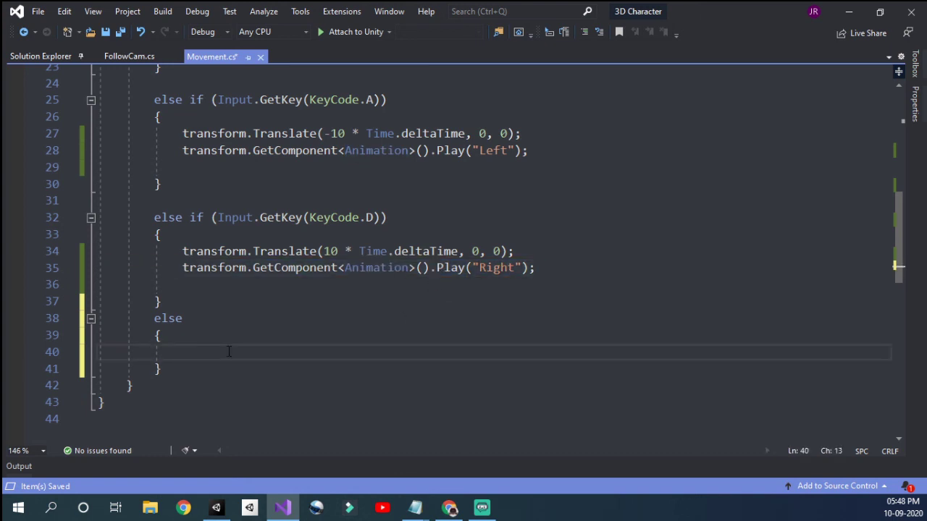
{"action": "key", "text": "ctrl+v"}
Step: Change the clip name in the else block's Play call to "Idle" and save Movement.cs
{"action": "double_click", "coordinate": [497, 354]}
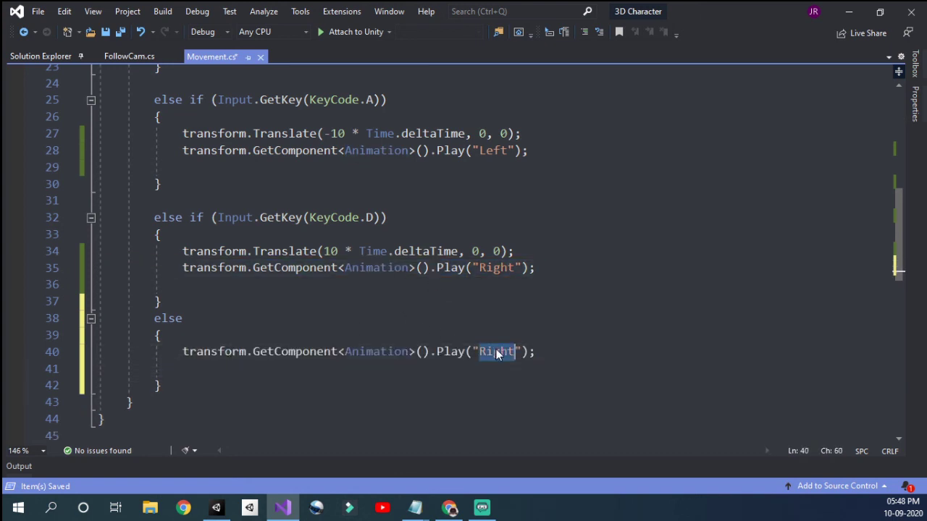
{"action": "type", "text": "Idle"}
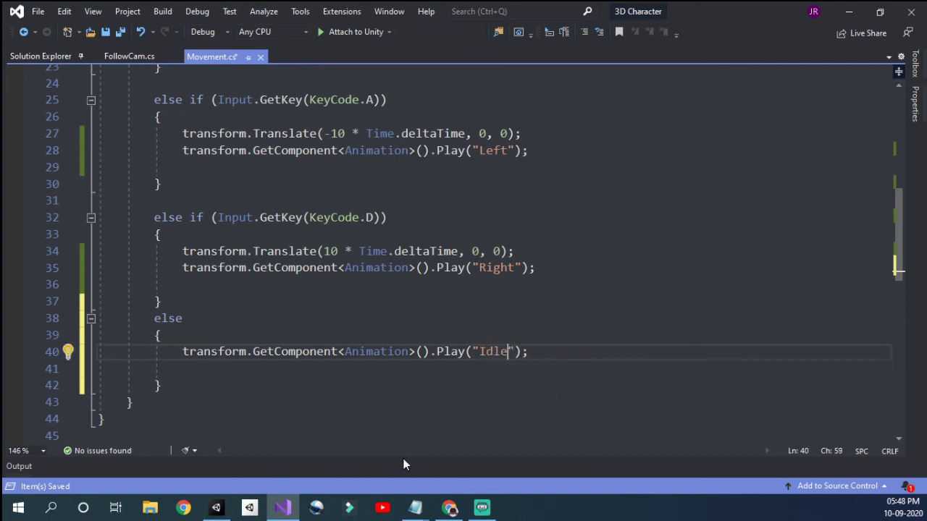
{"action": "key", "text": "ctrl+s"}
Step: Switch to Unity, clear the console messages and return to the project's Characters and Animation assets
{"action": "left_click", "coordinate": [216, 507]}
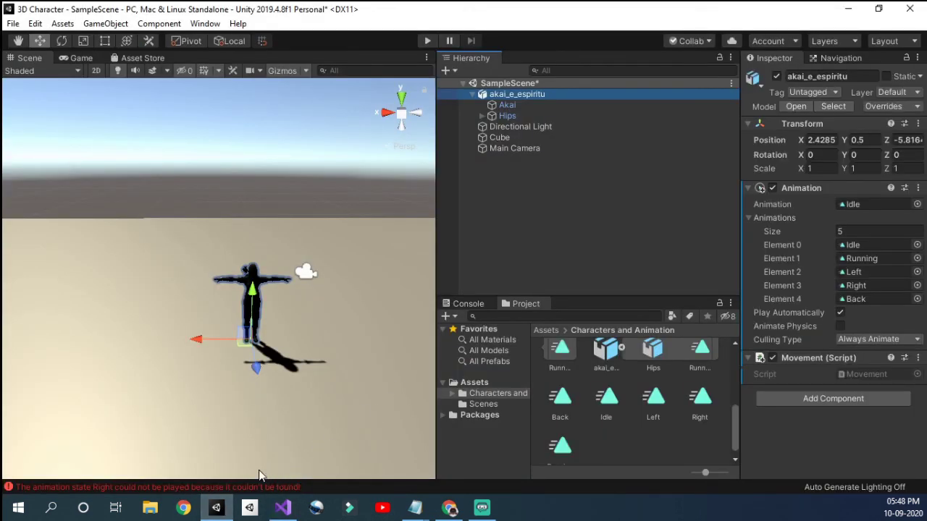
{"action": "left_click", "coordinate": [464, 304]}
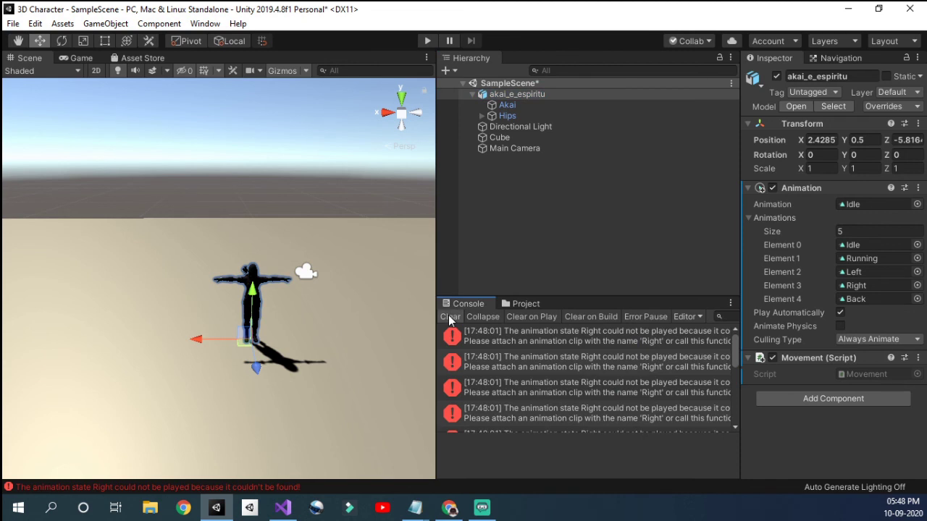
{"action": "left_click", "coordinate": [449, 319]}
{"action": "left_click", "coordinate": [522, 304]}
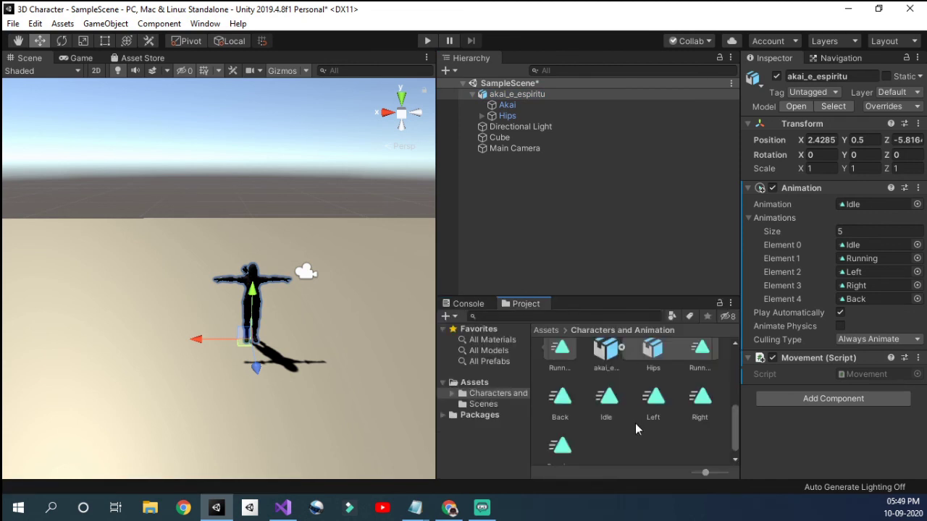
{"action": "scroll", "coordinate": [637, 428], "scroll_direction": "down", "scroll_amount": 1}
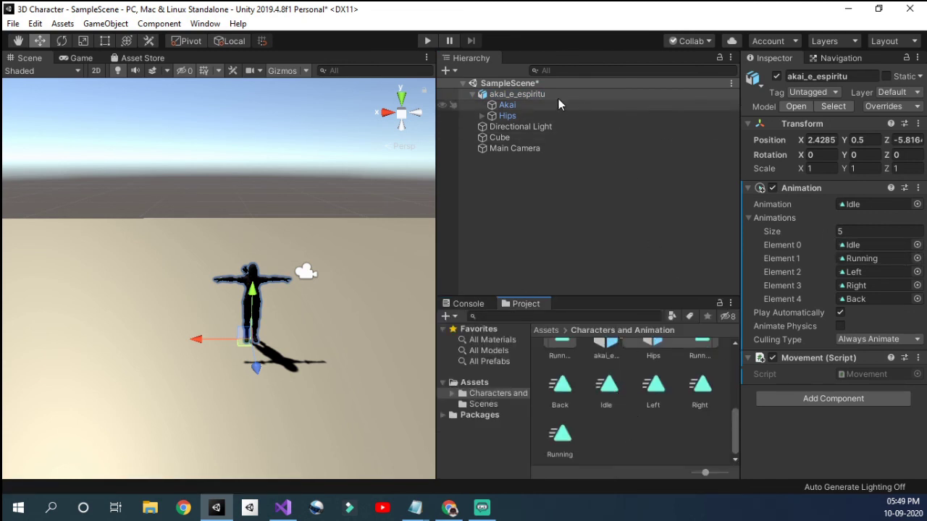
Step: Run the scene and test the character's forward, left, right and backward movement and its idle animation
{"action": "left_click", "coordinate": [427, 41]}
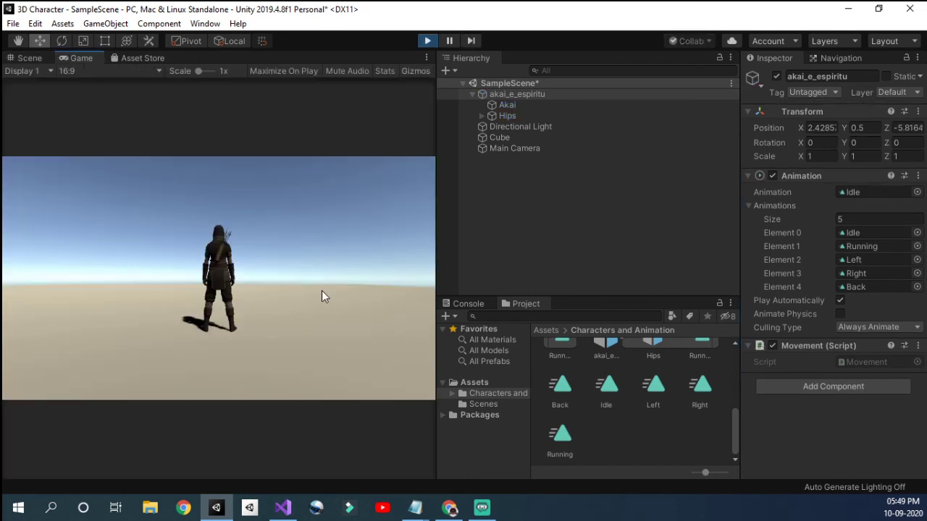
{"action": "key", "text": "w"}
{"action": "key", "text": "w"}
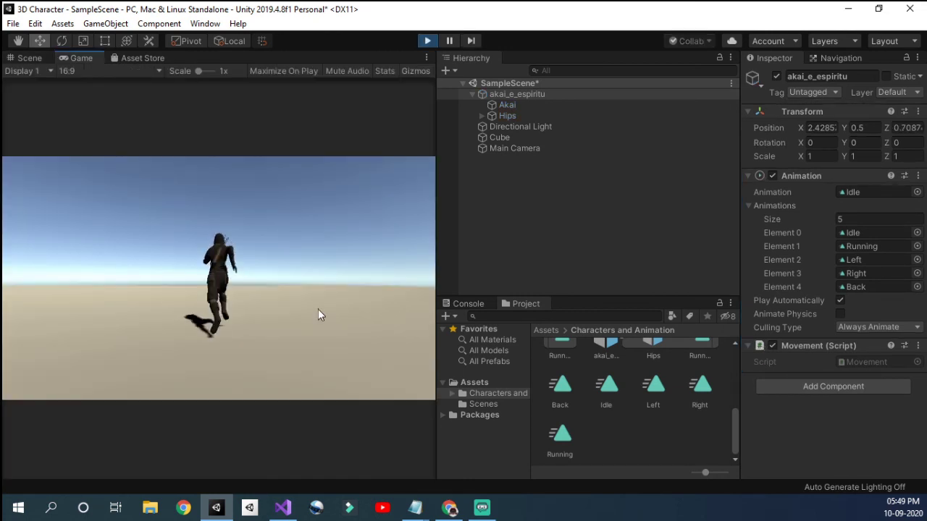
{"action": "key", "text": "a"}
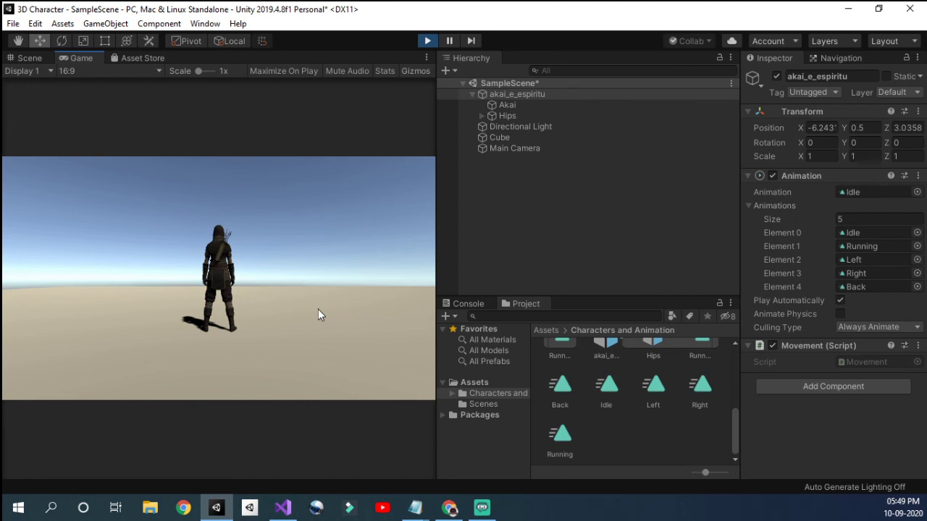
{"action": "key", "text": "a"}
{"action": "key", "text": "d"}
{"action": "key", "text": "s"}
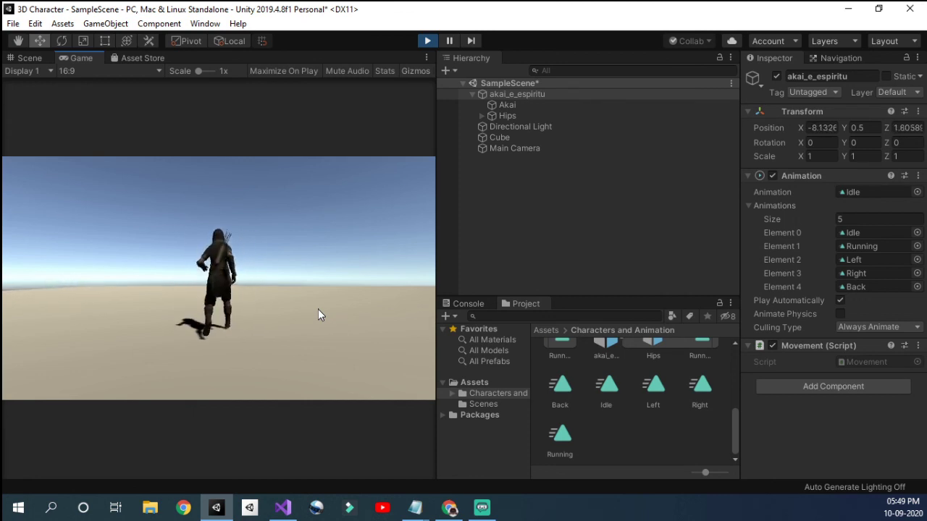
{"action": "key", "text": "w"}
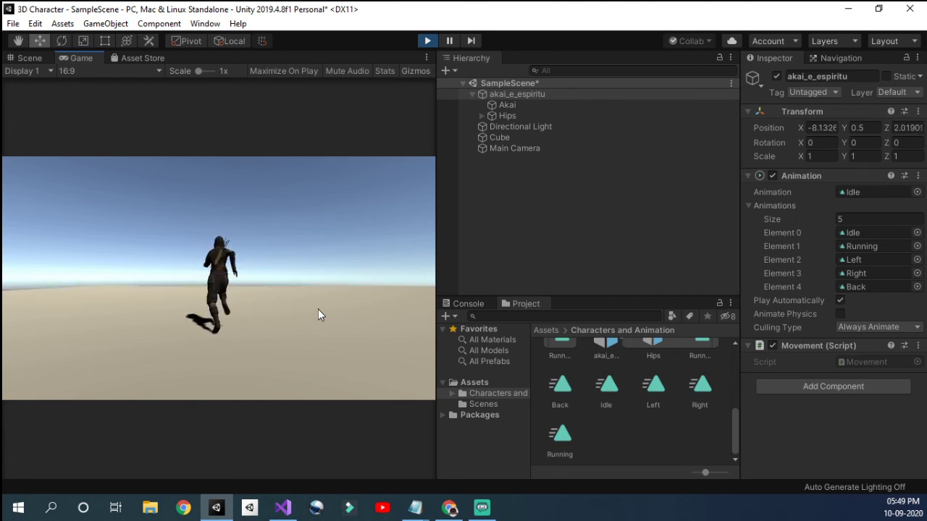
{"action": "key", "text": "a"}
{"action": "key", "text": "w"}
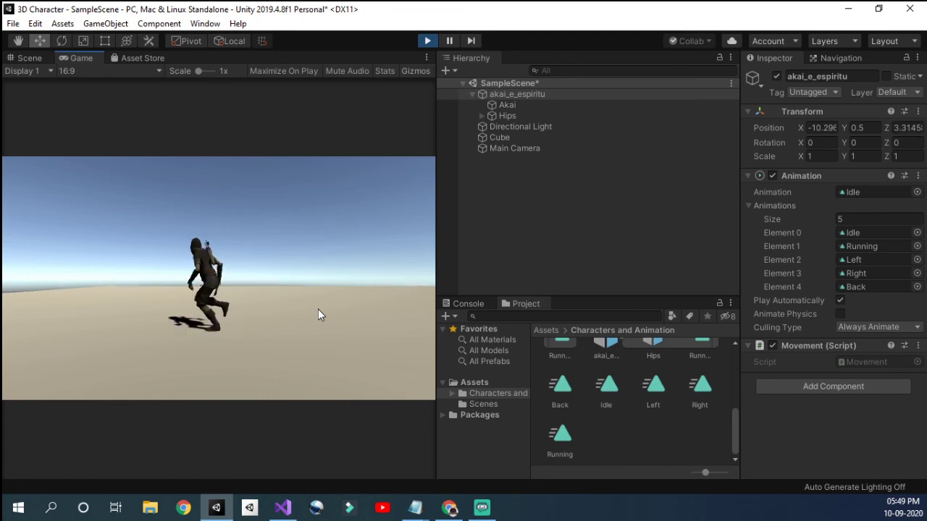
{"action": "key", "text": "a"}
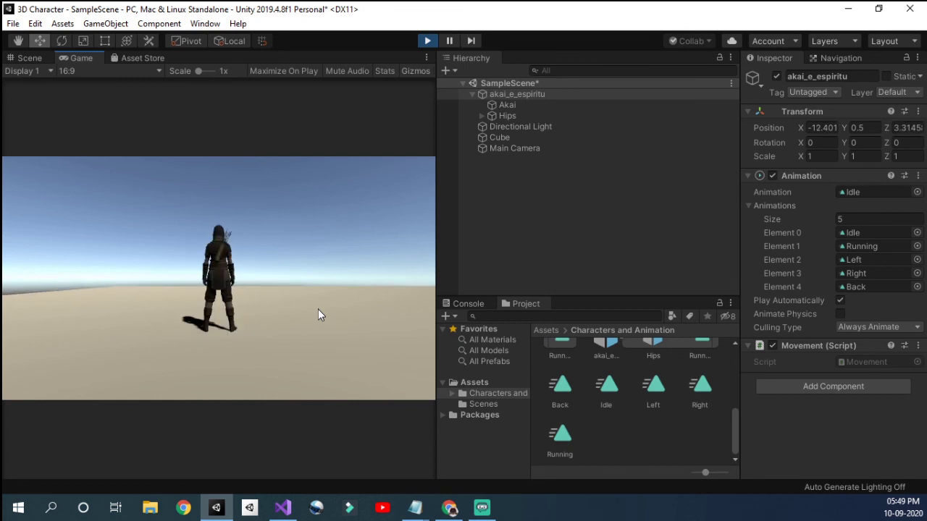